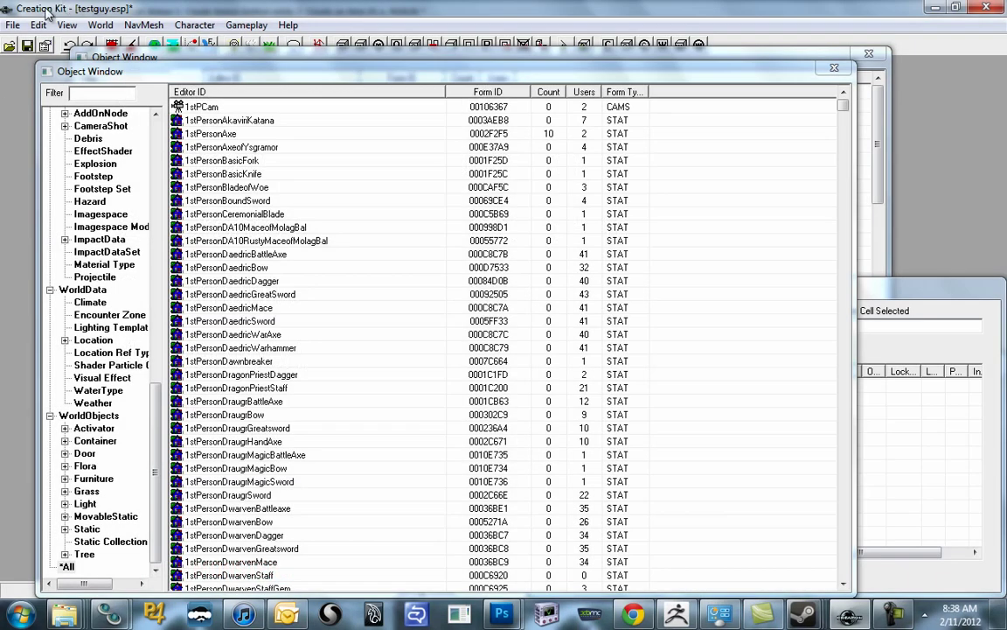
Reload the data with only Skyrim.esm, unchecking testguy.esp and discarding its unsaved changes
click(13, 26)
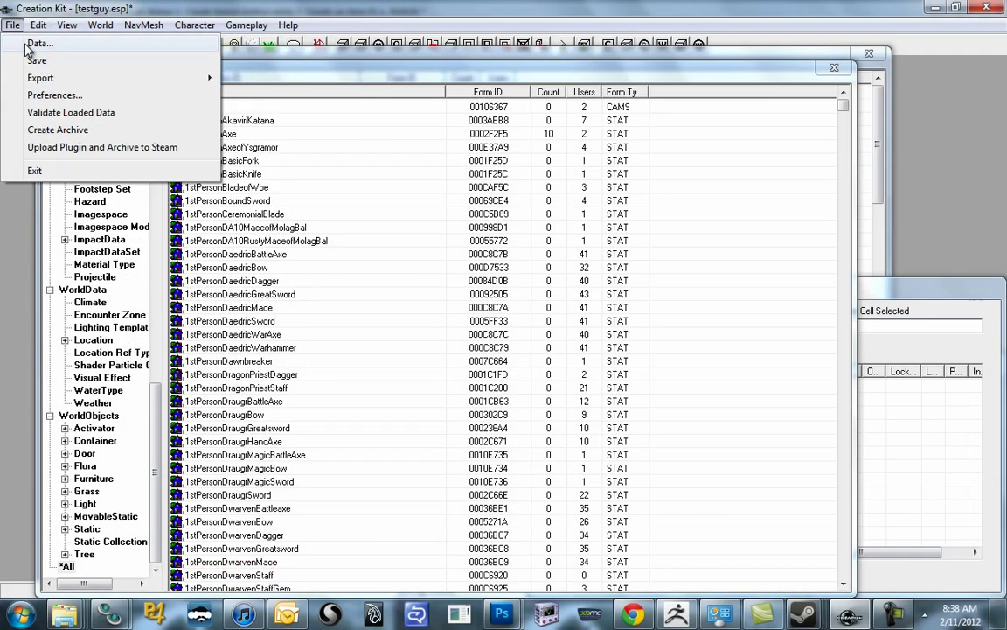
click(36, 43)
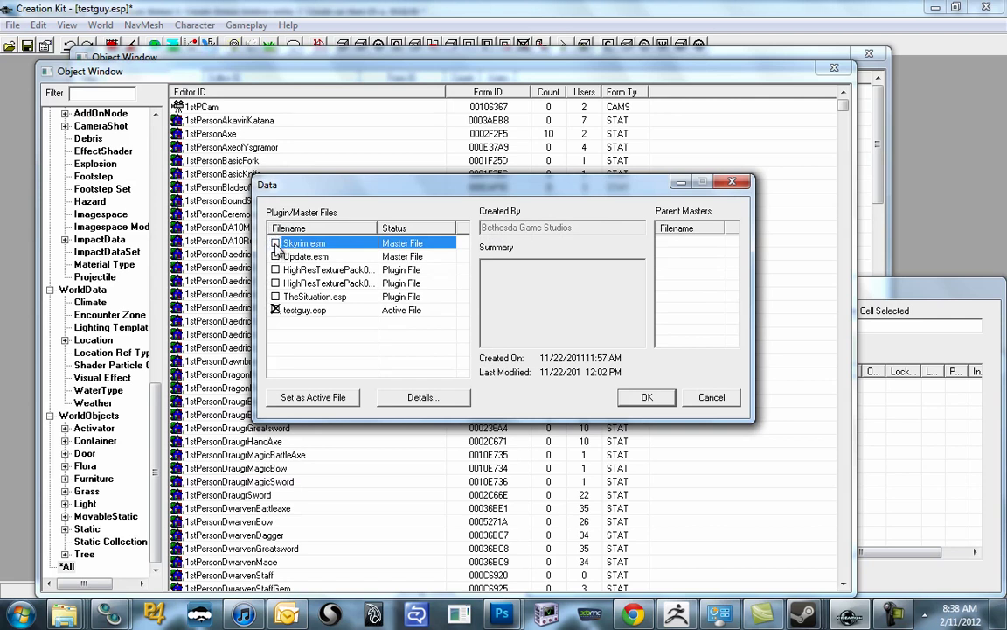
click(275, 309)
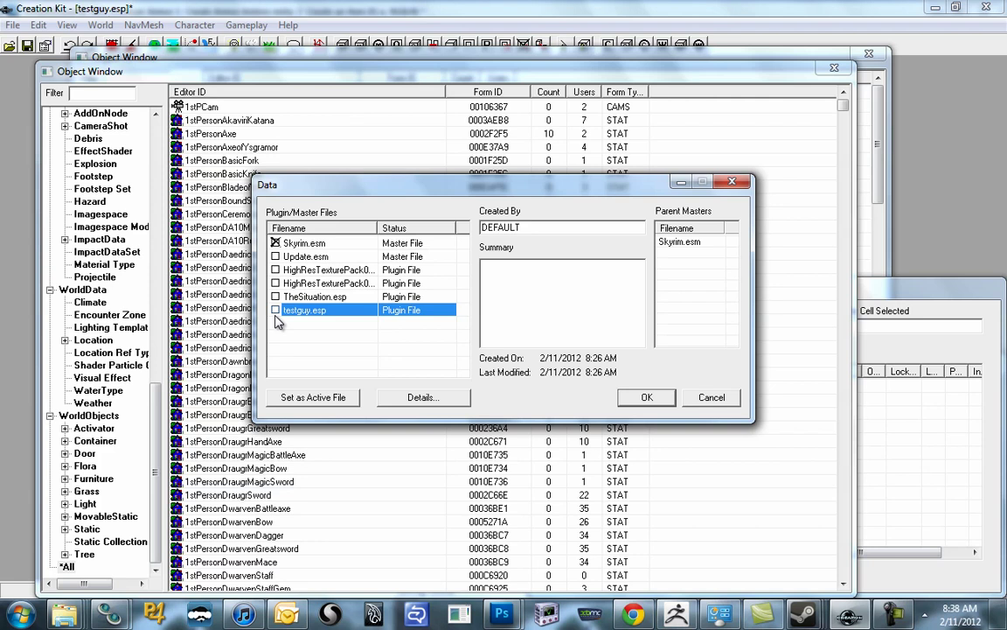
click(647, 397)
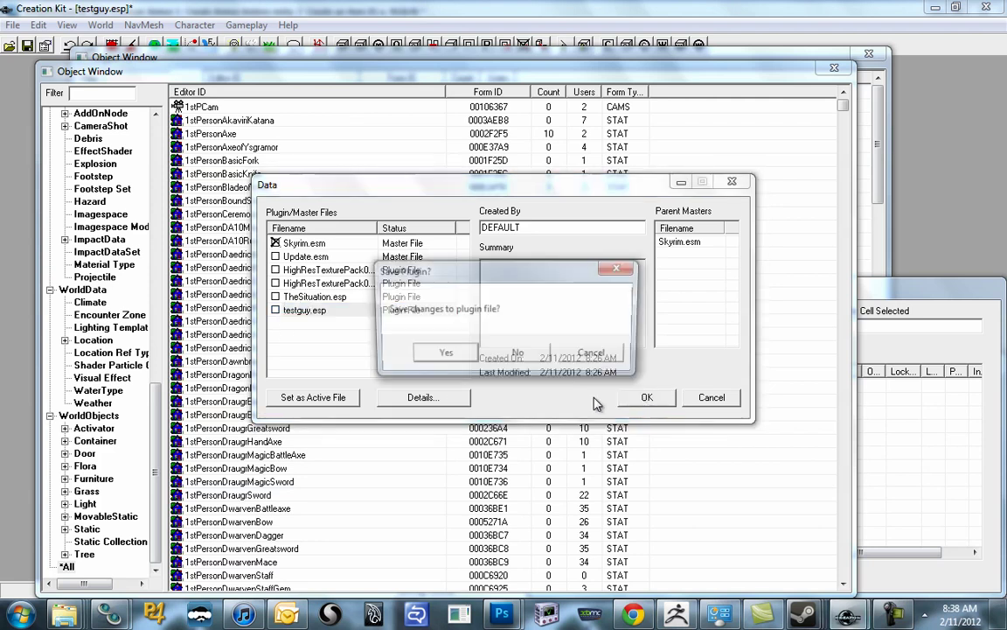
click(520, 357)
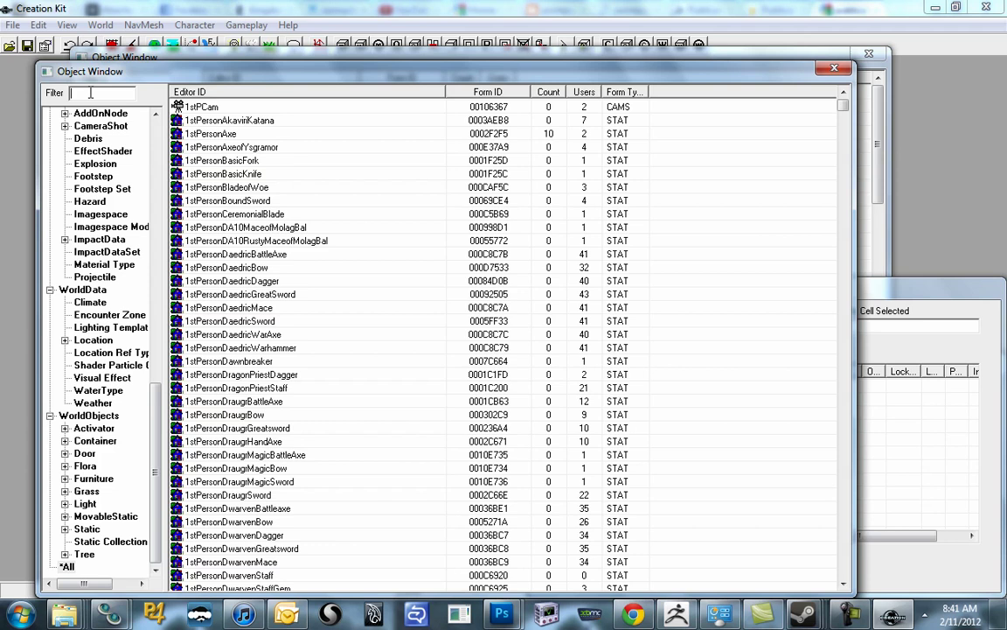
Filter the Object Window by IronCuirass and inspect ArmorIronCuirass, IronCuirassAA and RecipeArmorIronCuirass
text(IronCuirass)
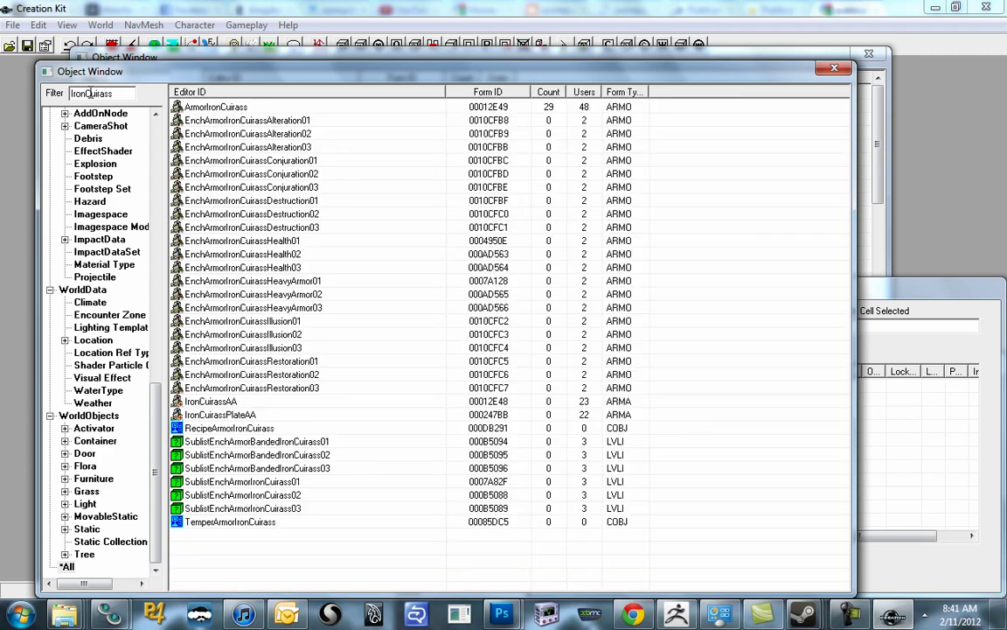
click(208, 106)
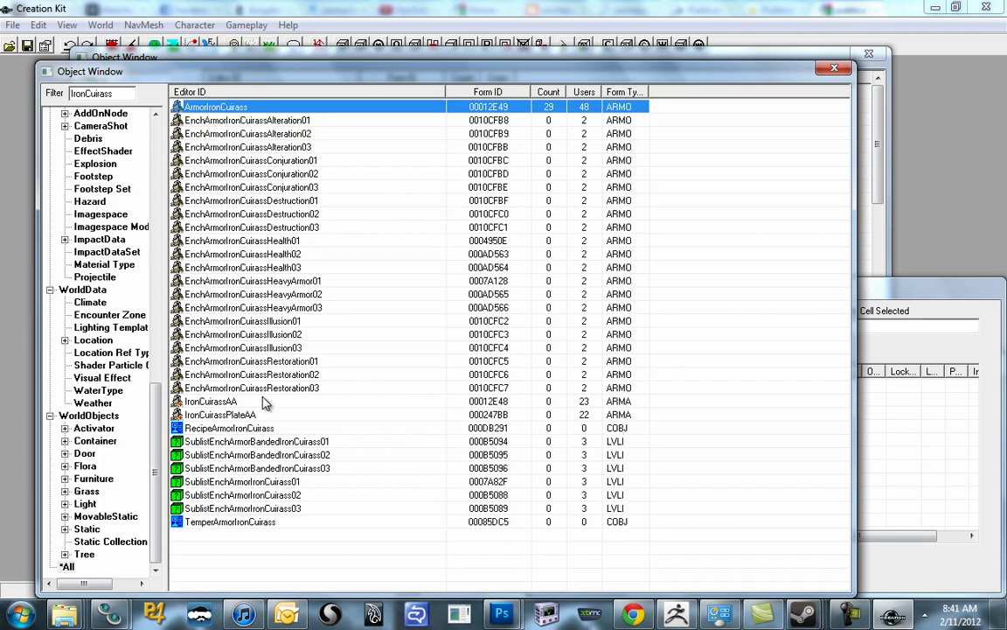
click(229, 402)
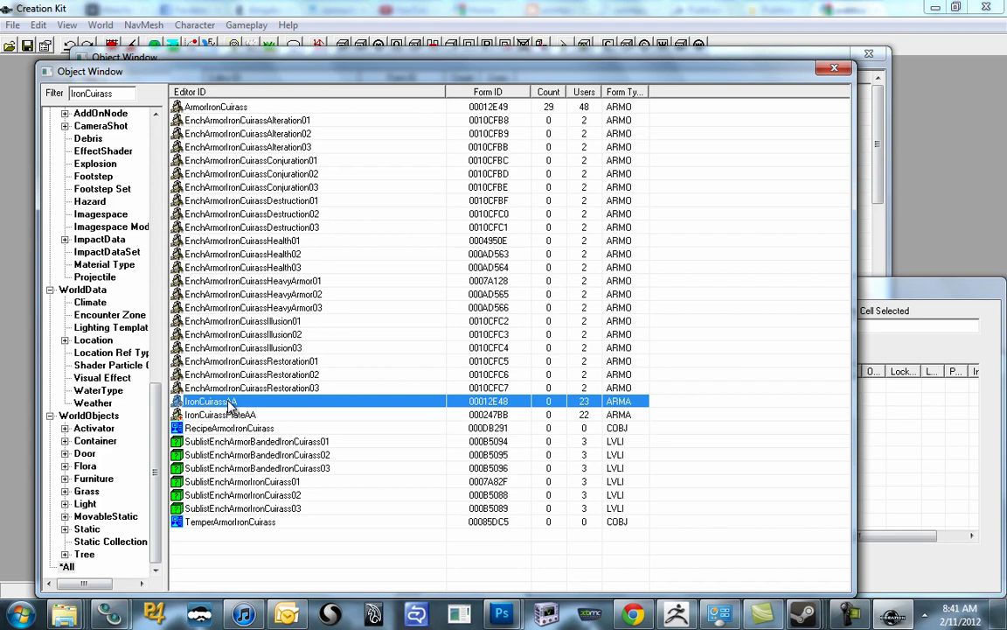
click(225, 429)
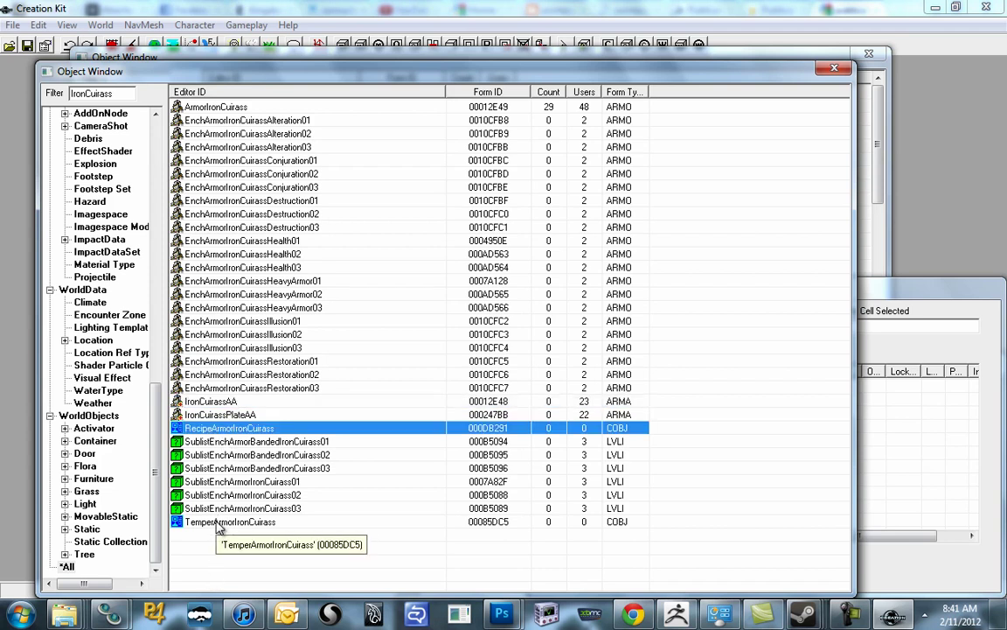
click(252, 107)
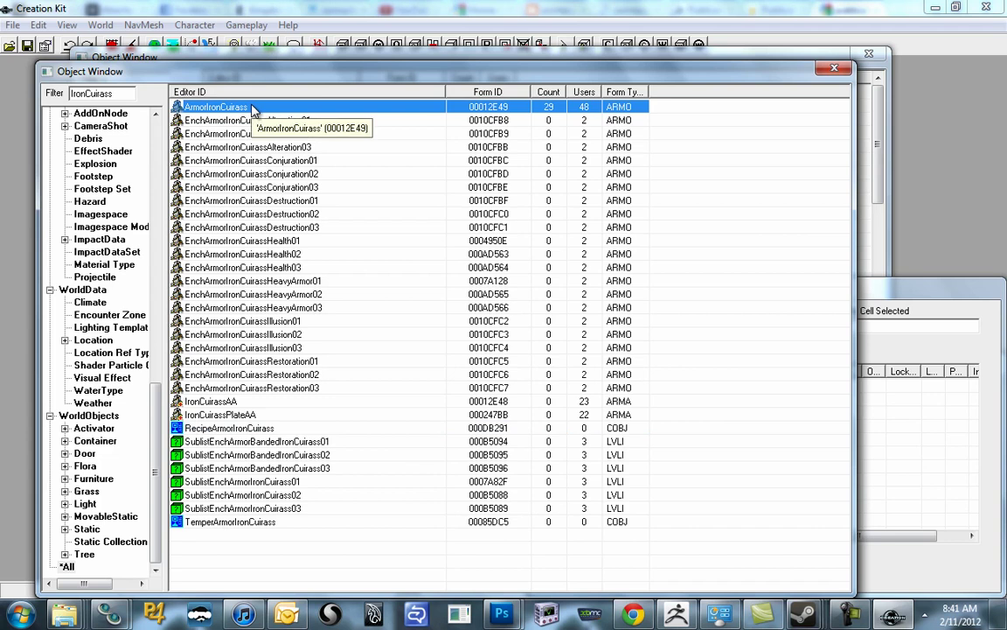
Duplicate ArmorIronCuirass, IronCuirassAA, RecipeArmorIronCuirass and TemperArmorIronCuirass
right_click(252, 106)
click(262, 144)
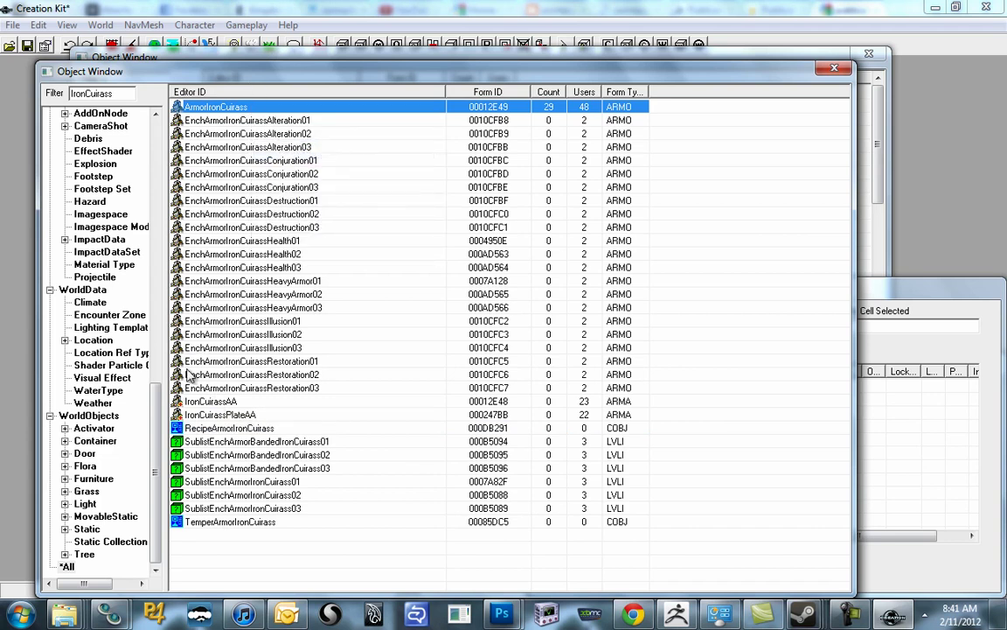
click(200, 400)
right_click(206, 400)
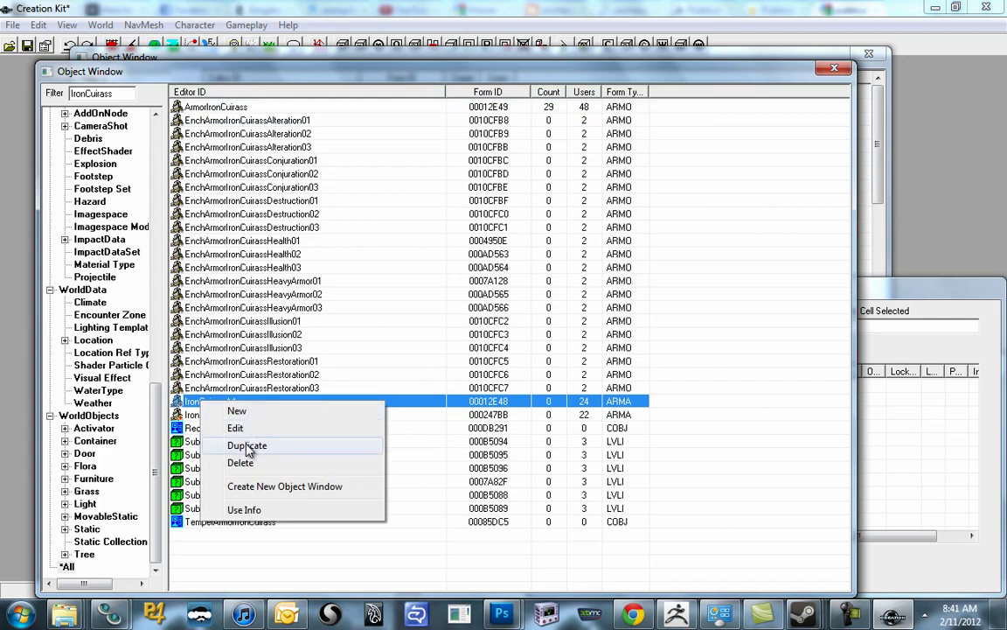
click(248, 446)
click(214, 427)
right_click(218, 429)
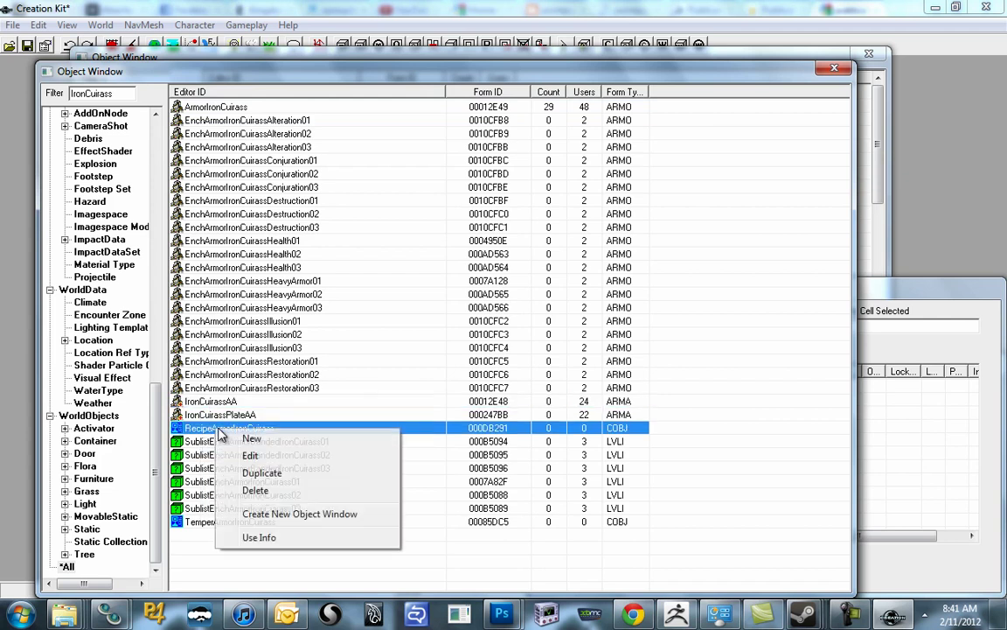
click(265, 473)
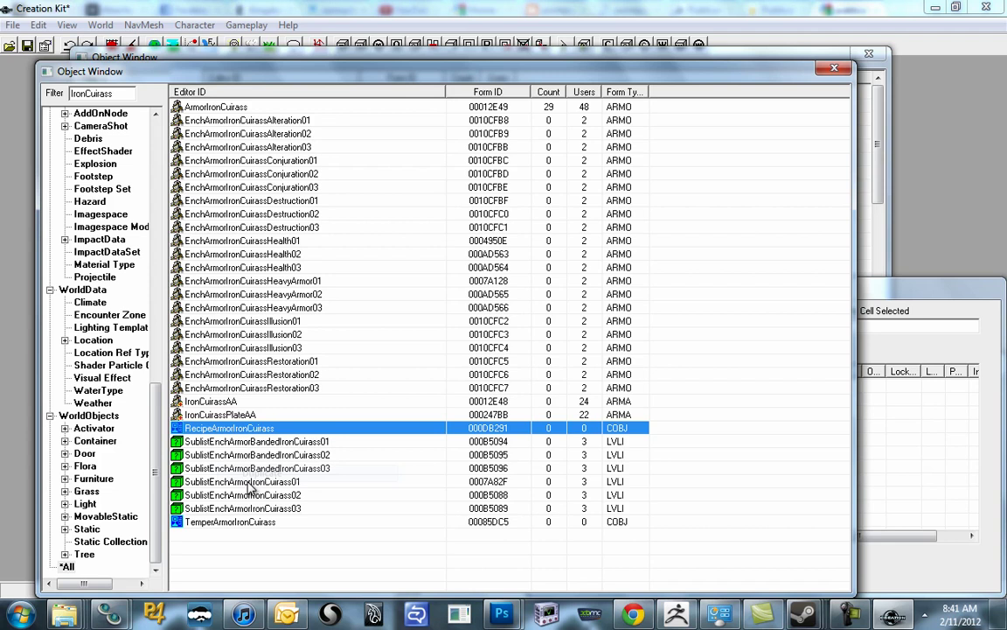
click(233, 508)
click(240, 521)
right_click(243, 521)
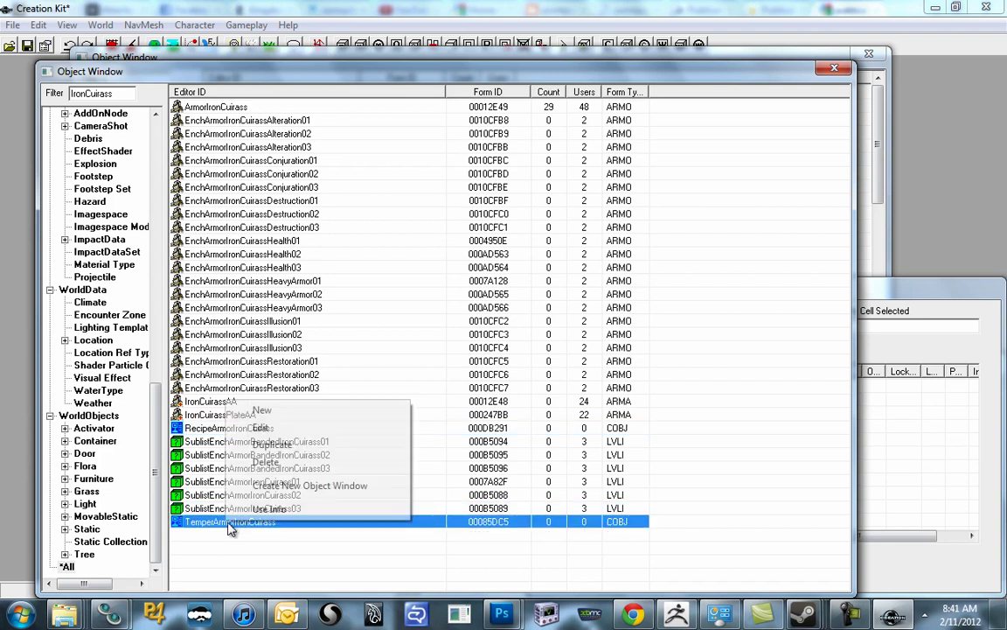
click(263, 445)
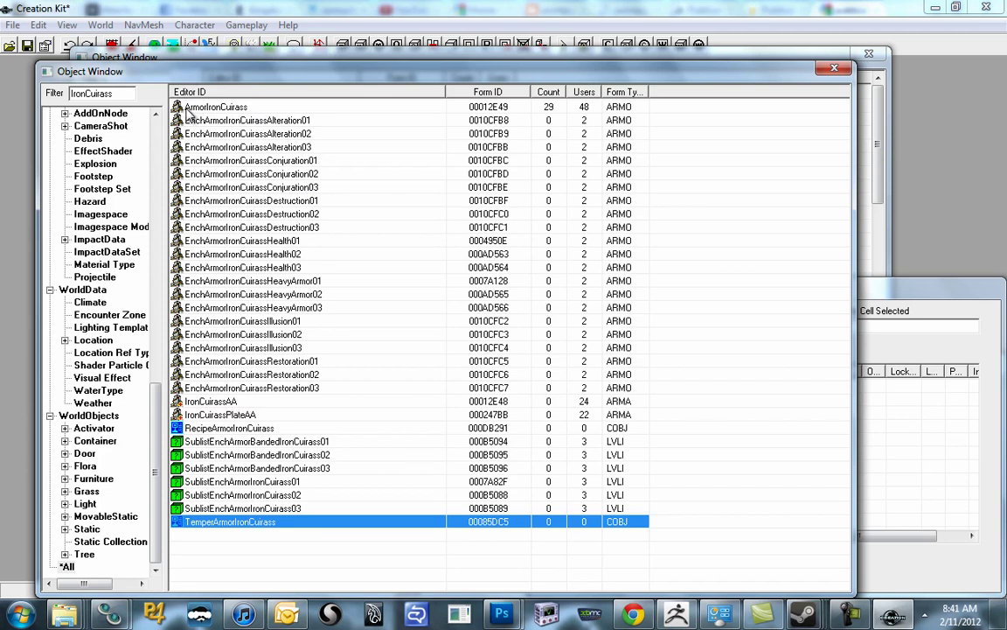
Refresh the list and check each new COPY0000 record, ending on IronCuirassAACOPY0000
click(132, 93)
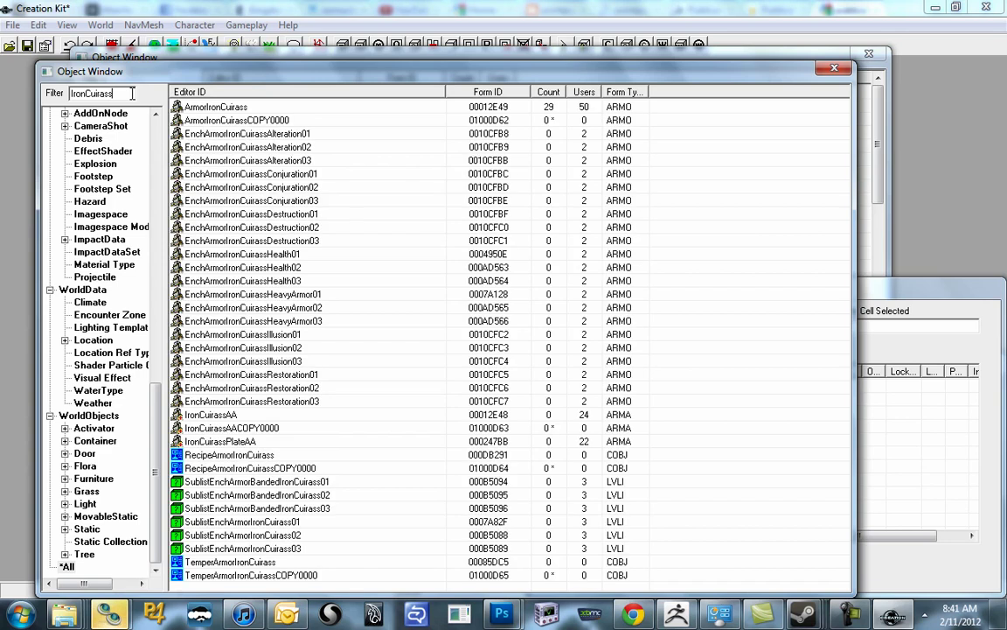
click(264, 120)
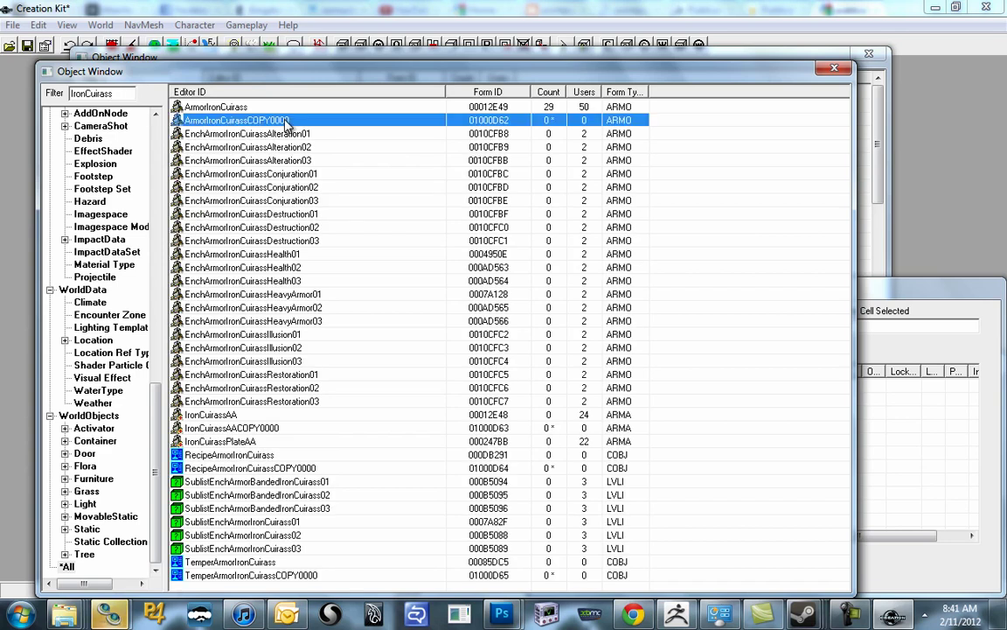
click(206, 106)
click(216, 120)
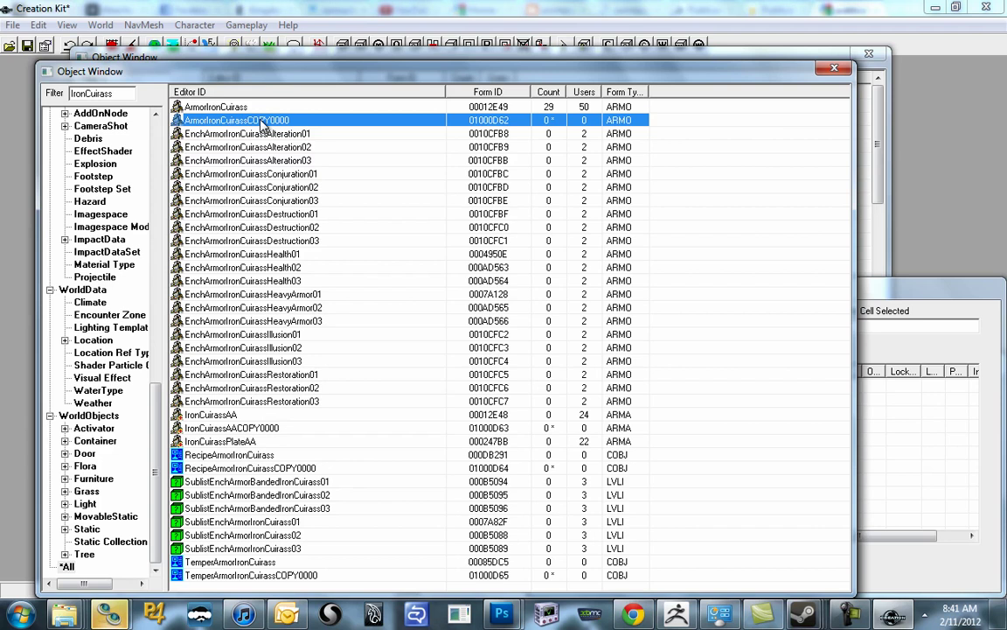
click(285, 428)
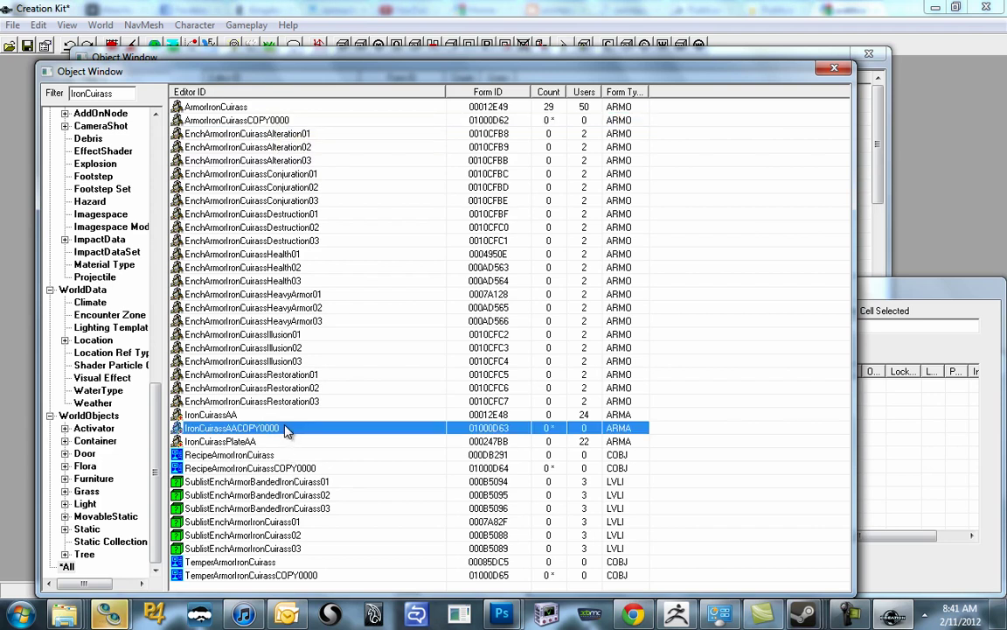
click(291, 468)
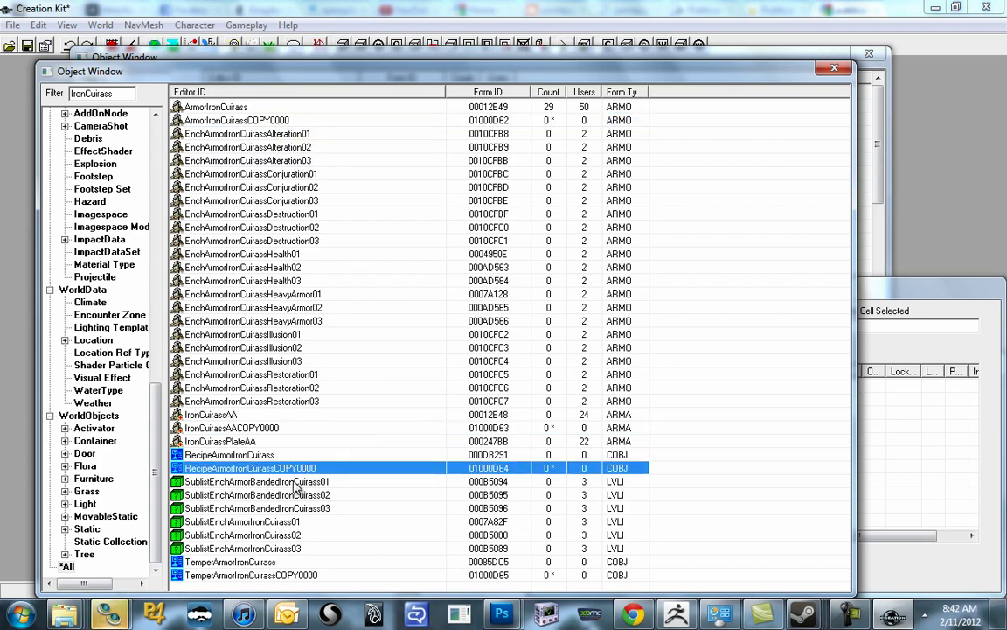
click(293, 575)
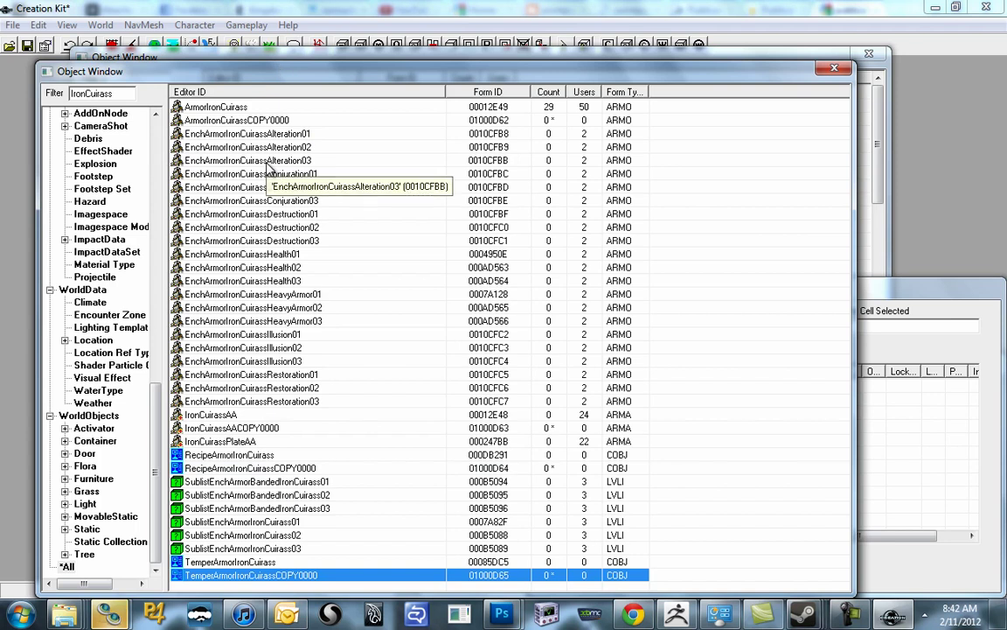
click(232, 428)
Open IronCuirassAACOPY0000 in the ArmorAddon editor and replace its ID with ComeAtMeBro
double_click(233, 428)
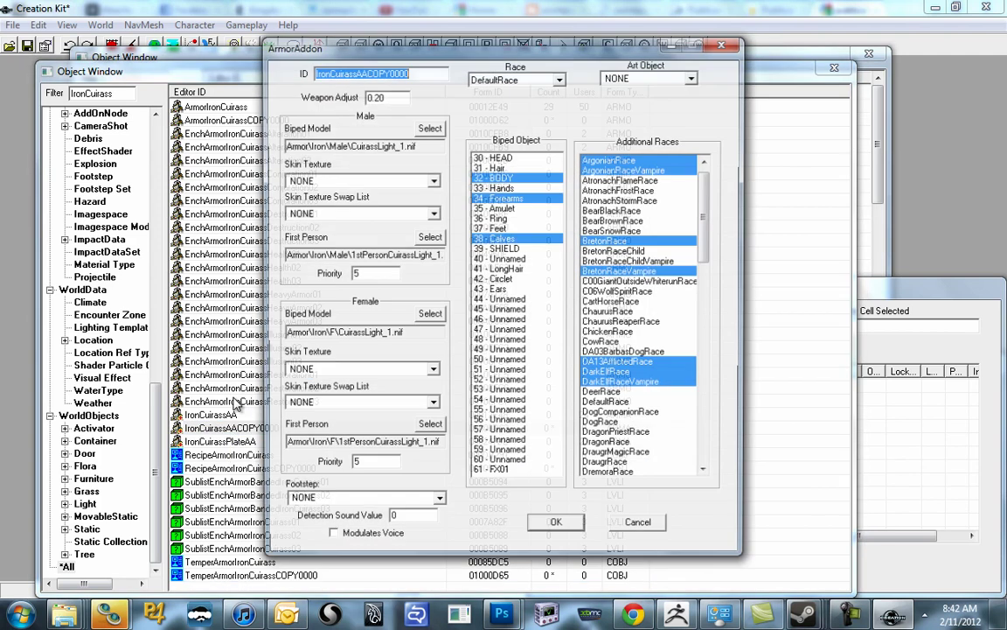
mouse_move(309, 50)
mouse_down()
mouse_move(281, 35)
mouse_move(314, 43)
mouse_up()
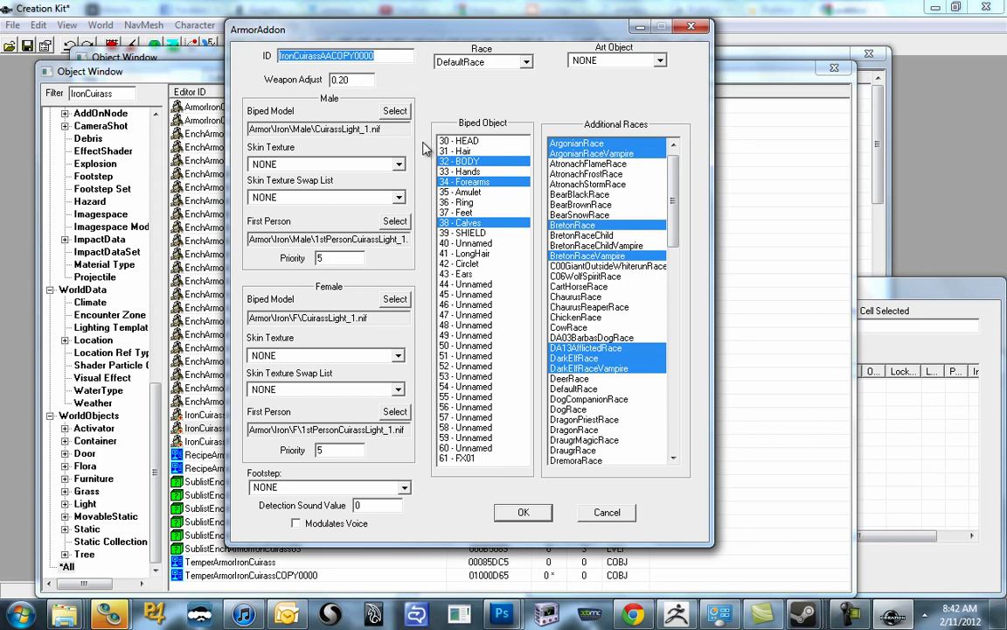
drag(674, 197, 685, 164)
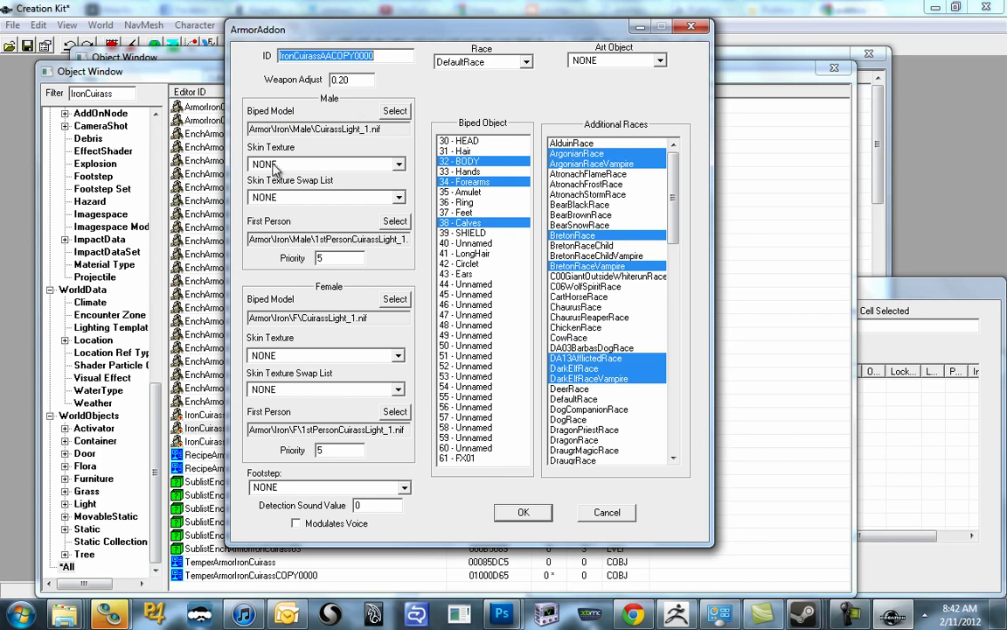
click(303, 238)
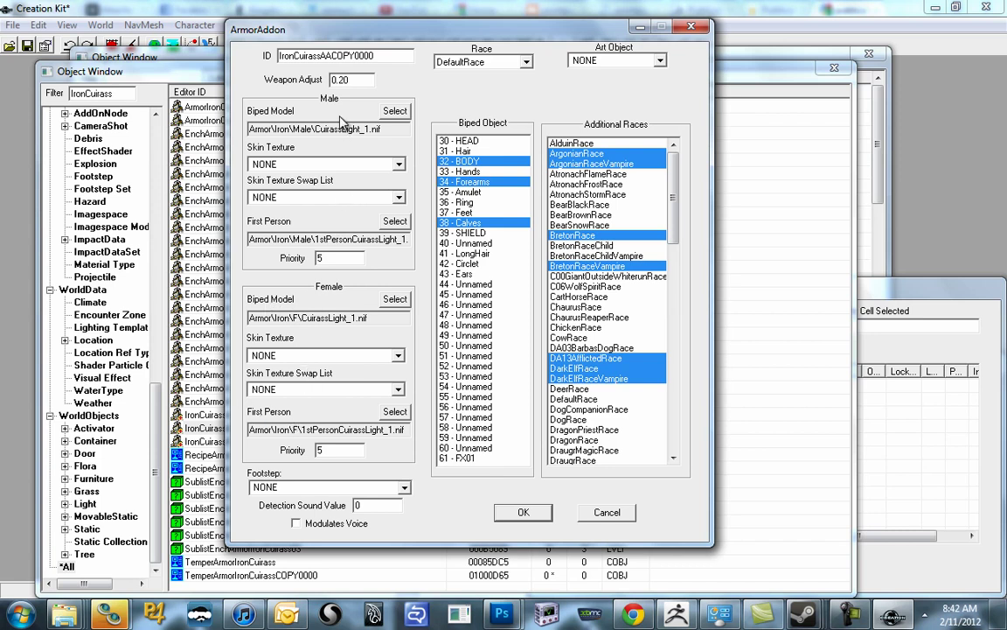
double_click(345, 55)
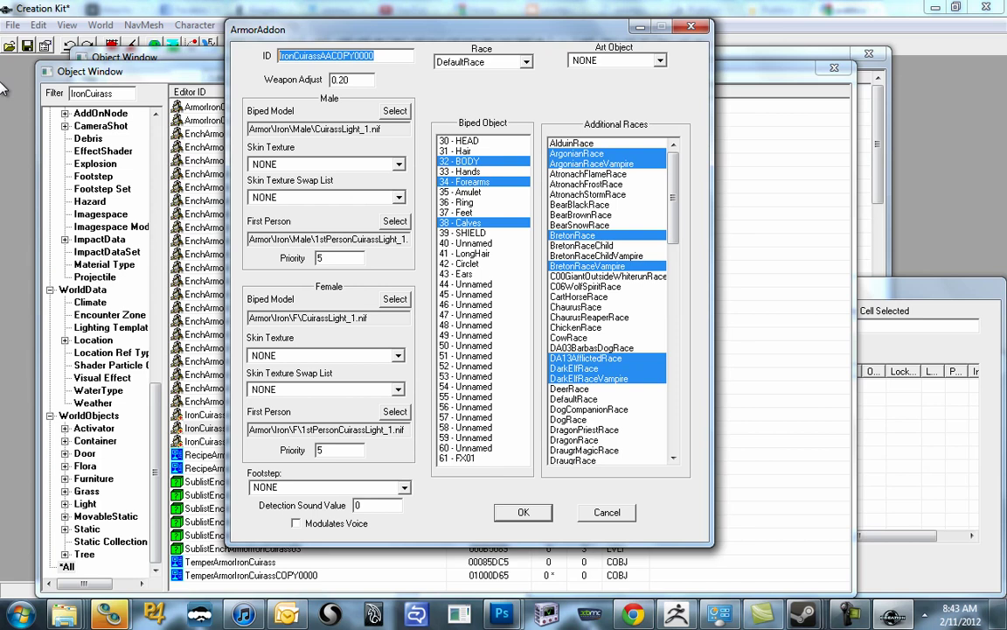
text(ComeAtMeBro)
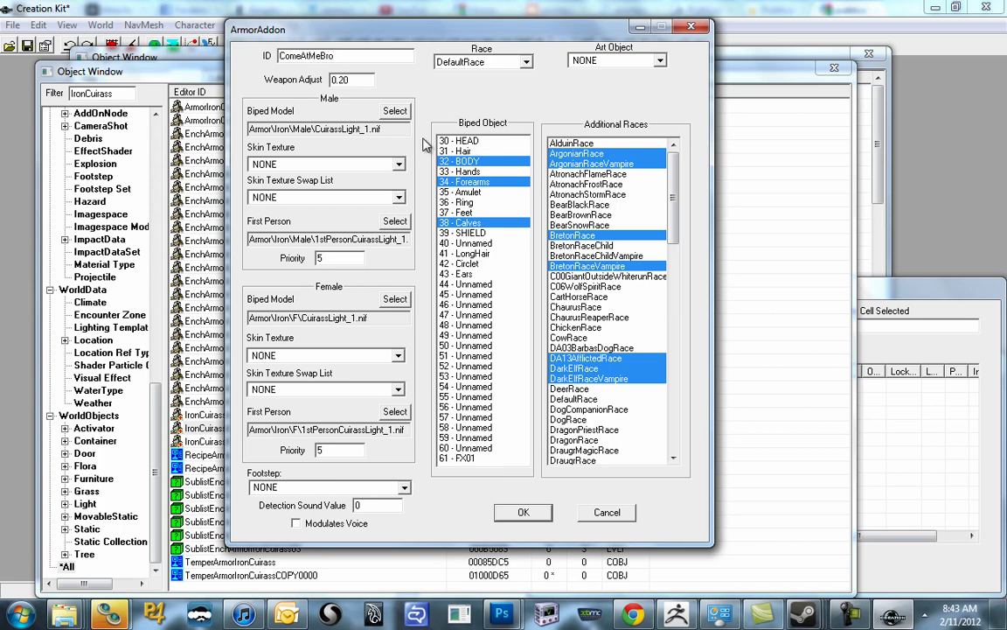
drag(393, 31, 390, 39)
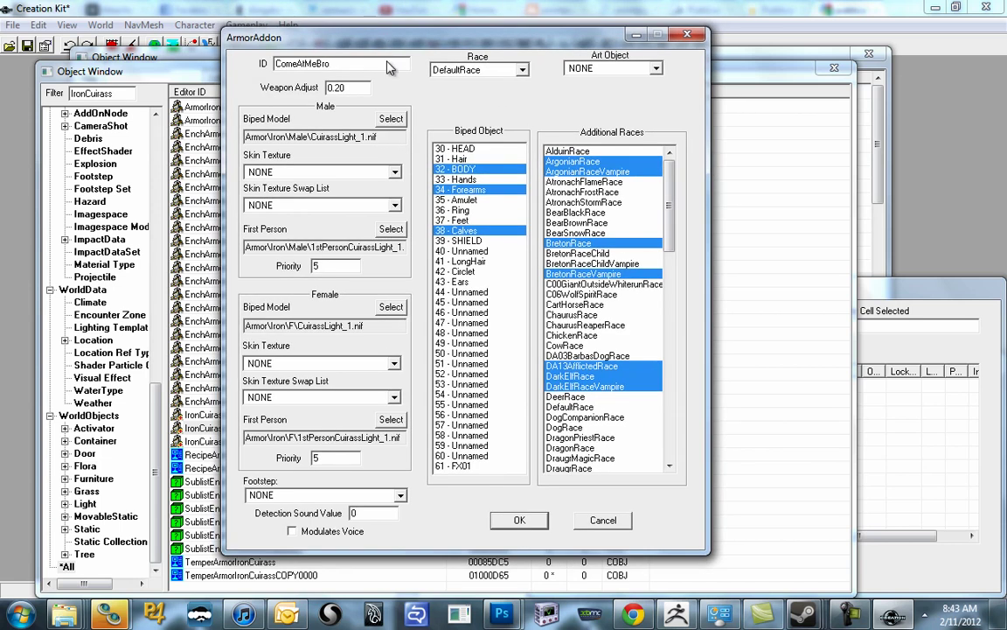
drag(366, 136, 246, 161)
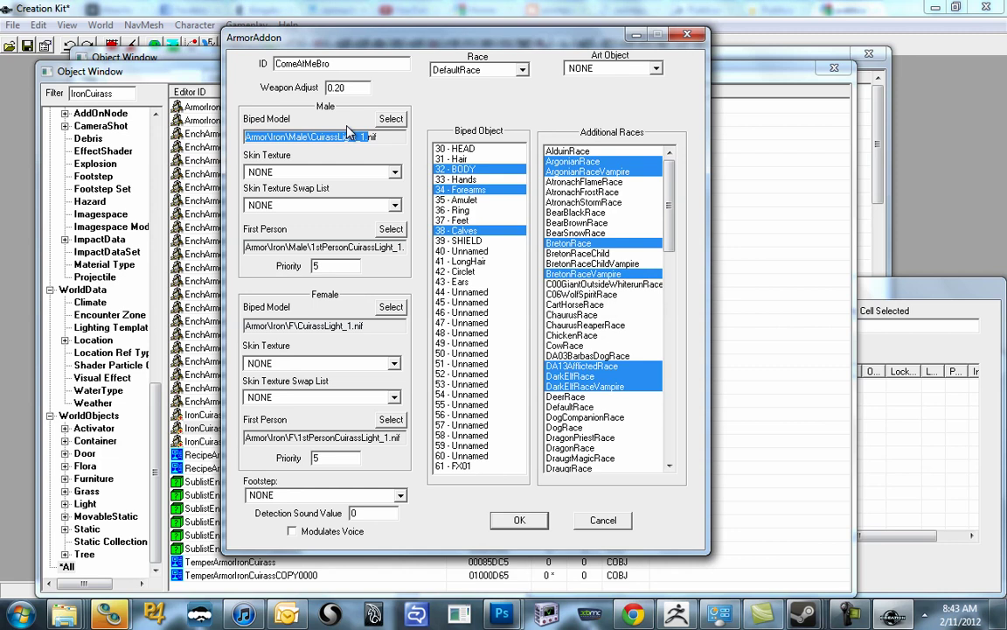
Set the male biped model to Armor\Daedric\DaedricCuirass_1.nif
click(393, 119)
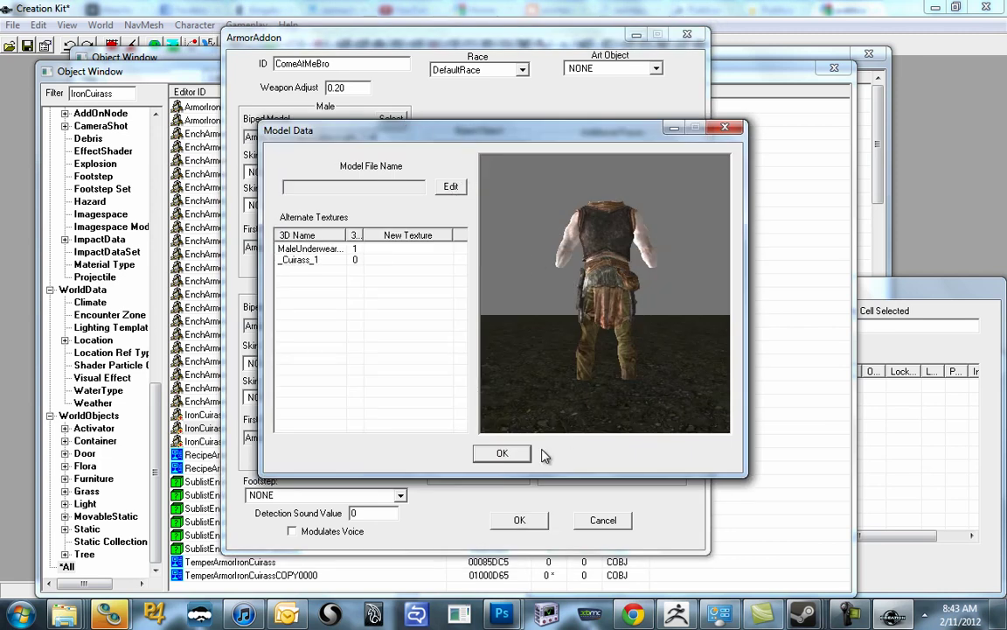
click(502, 455)
click(393, 119)
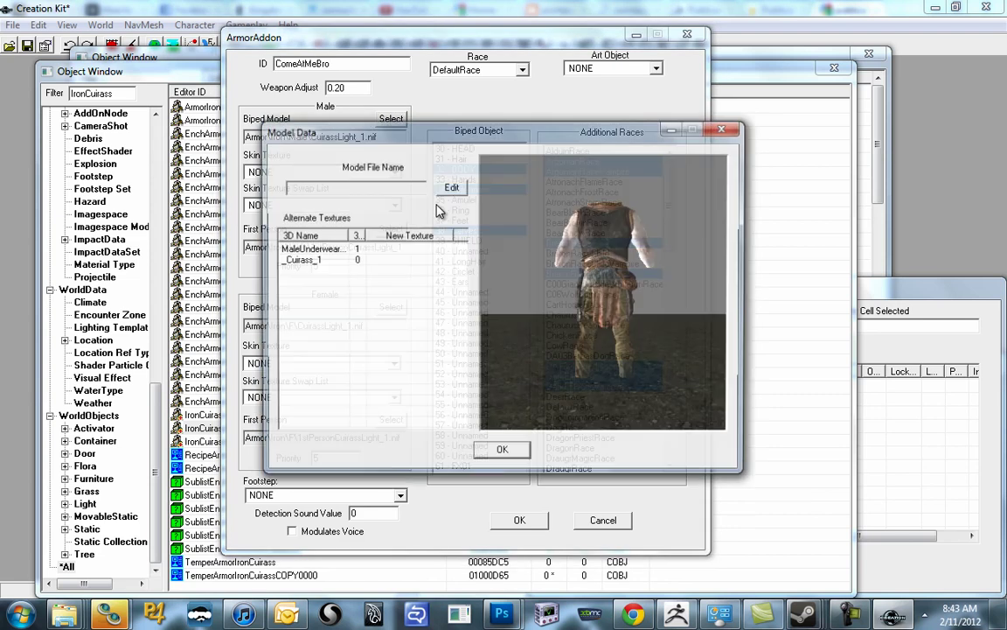
click(452, 189)
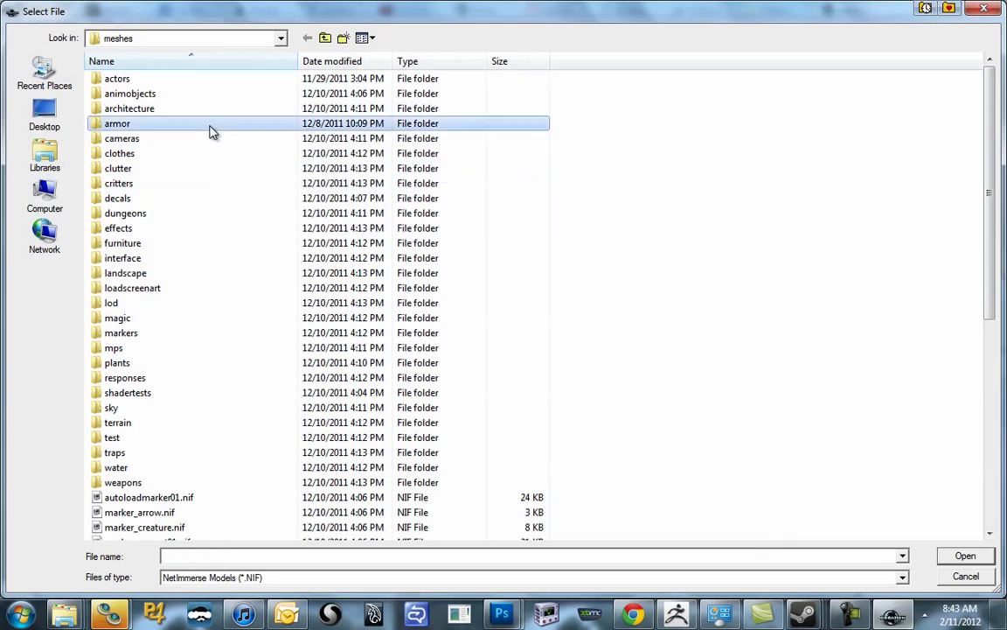
double_click(104, 128)
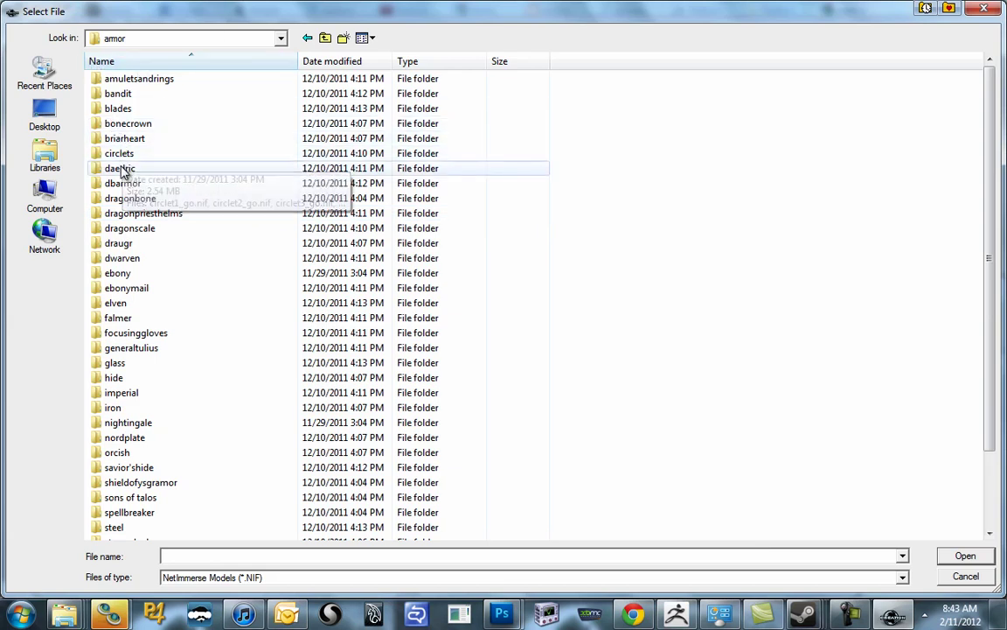
double_click(122, 169)
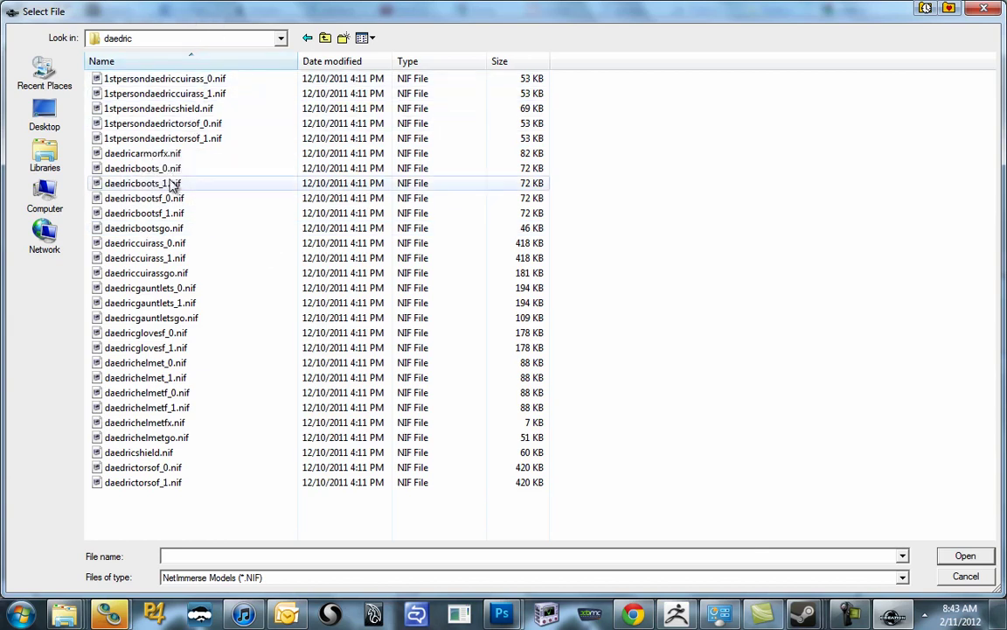
click(162, 93)
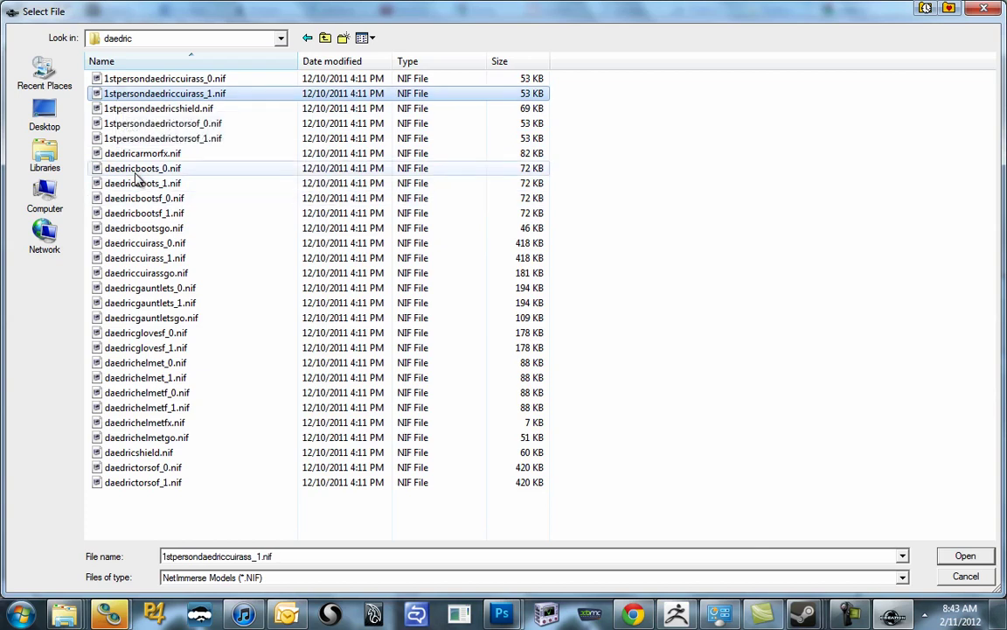
click(147, 259)
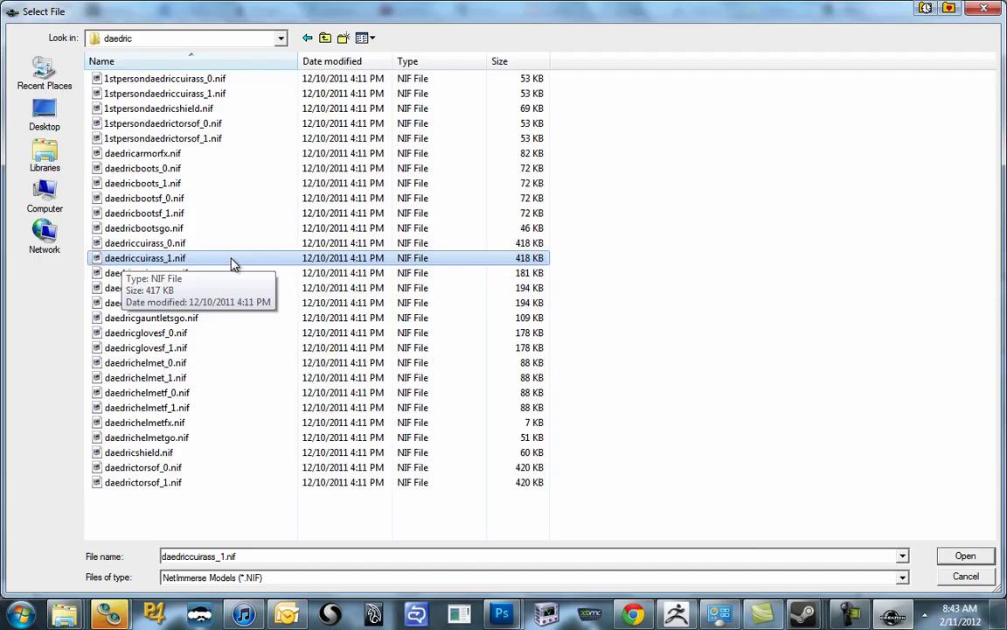
double_click(232, 262)
drag(502, 214, 645, 259)
click(504, 452)
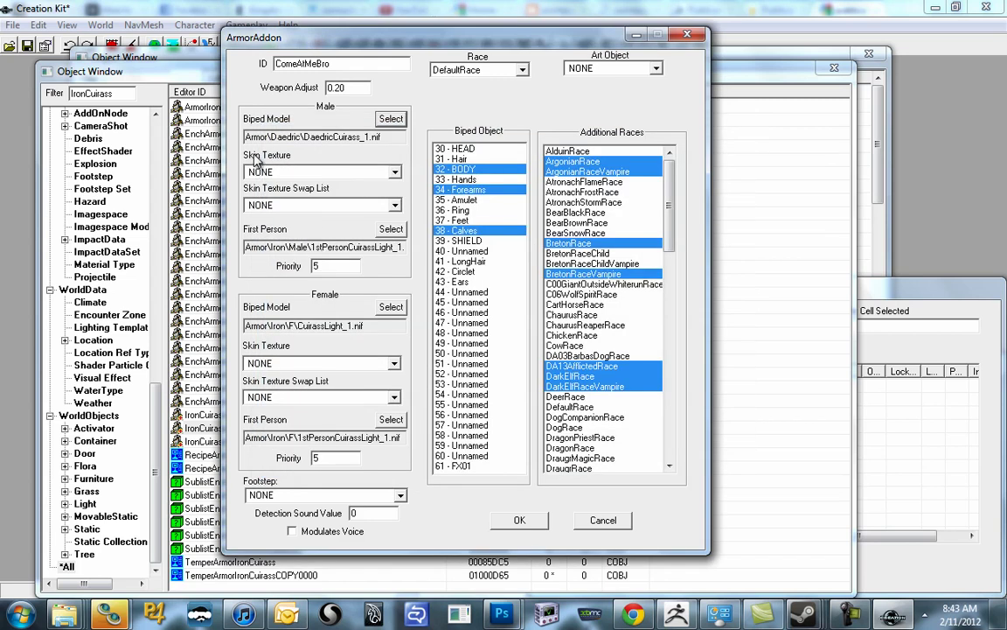
Set the male first-person model to Armor\Daedric\1stPersonDaedricCuirass_1.nif
click(389, 230)
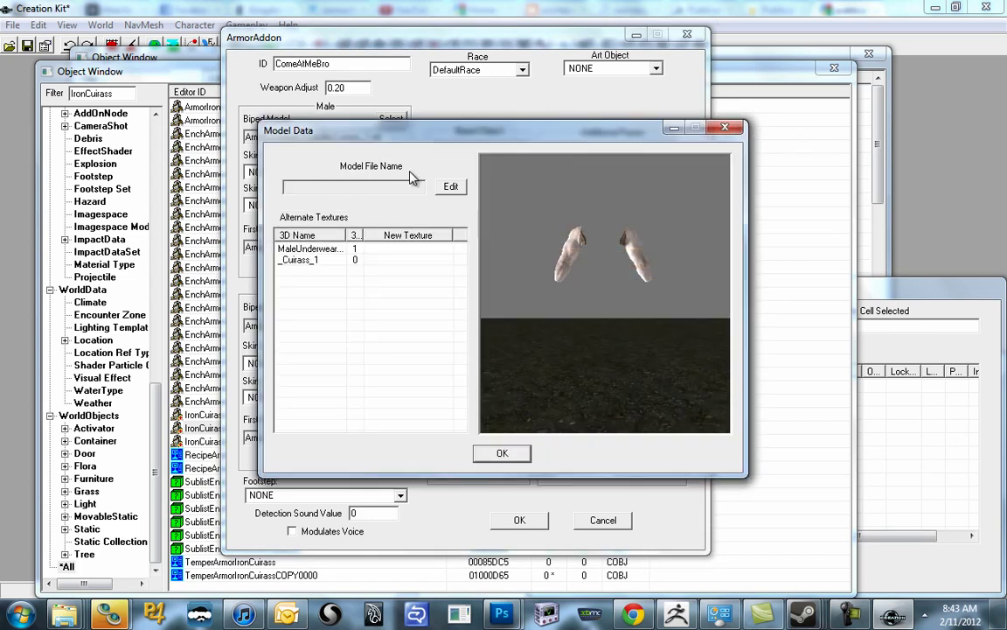
click(449, 185)
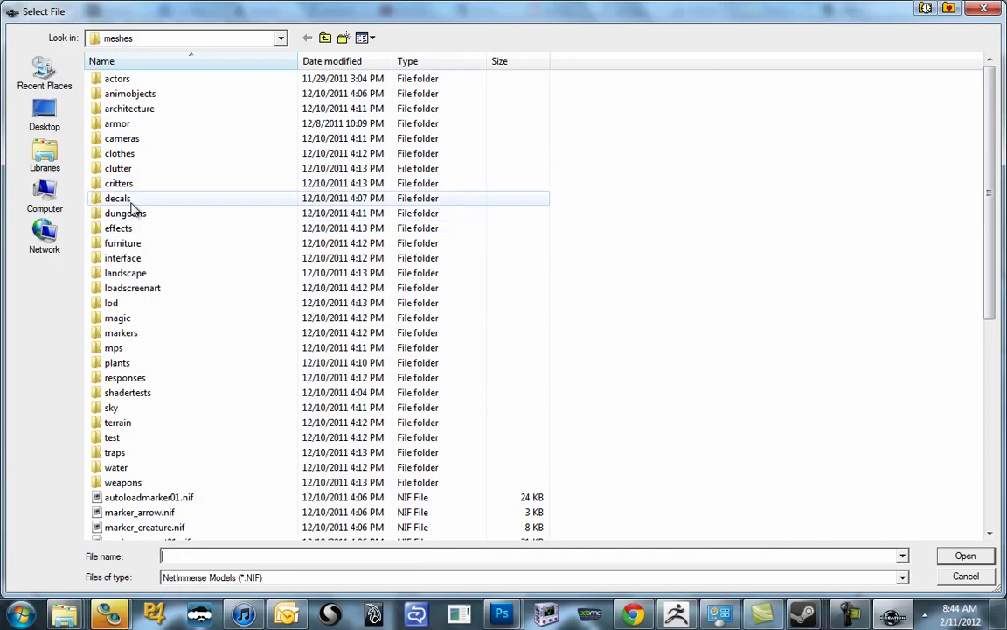
double_click(128, 124)
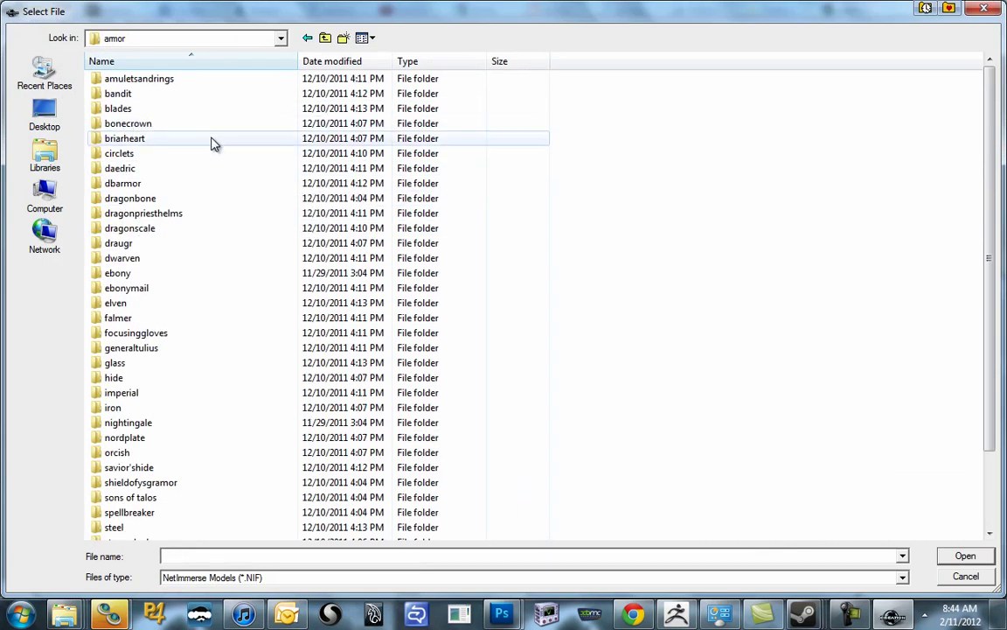
double_click(136, 167)
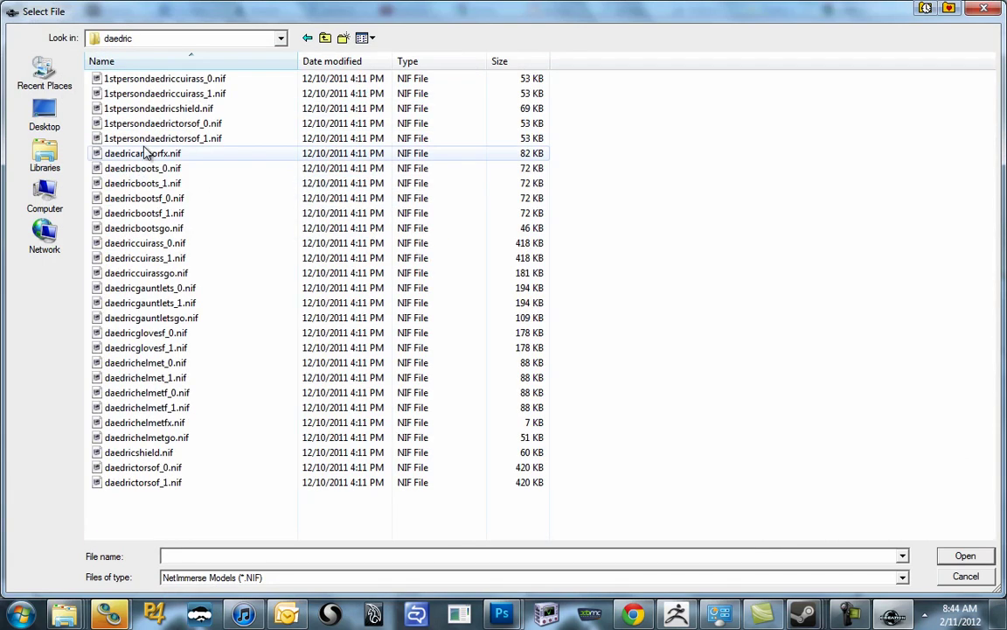
click(145, 96)
double_click(146, 97)
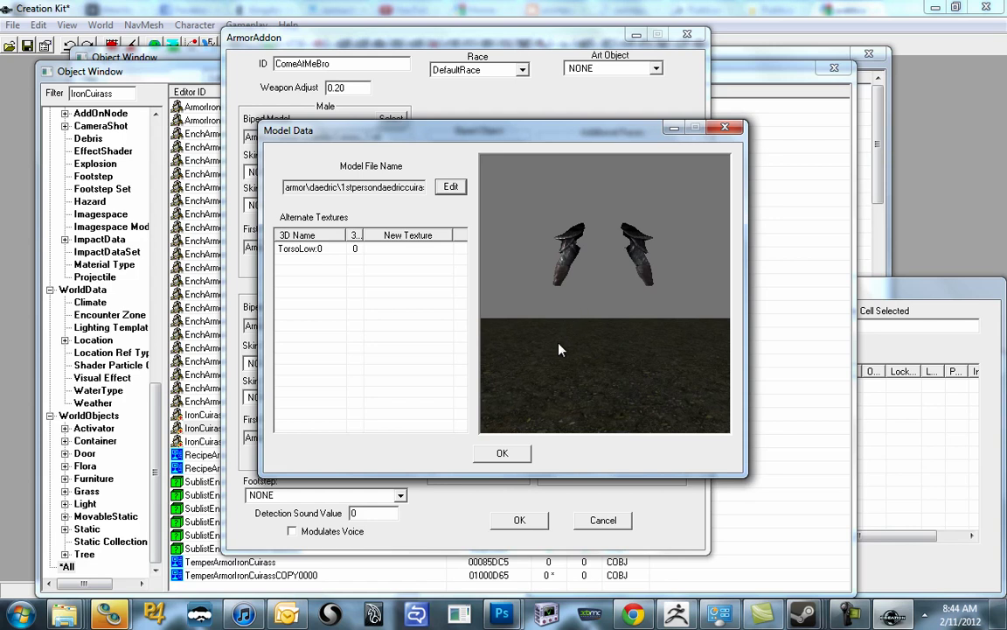
drag(560, 349, 663, 280)
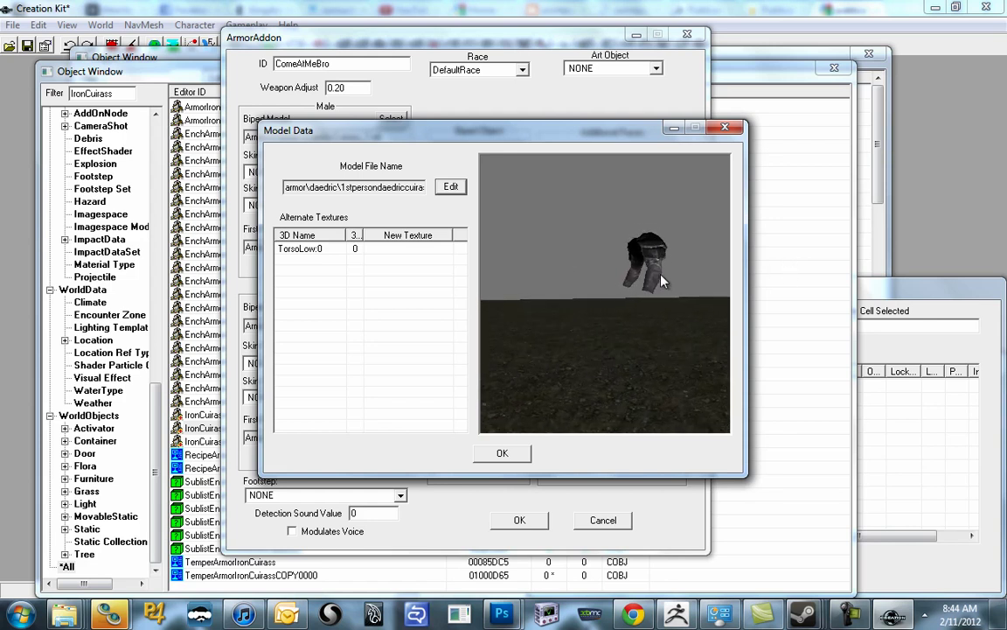
click(502, 453)
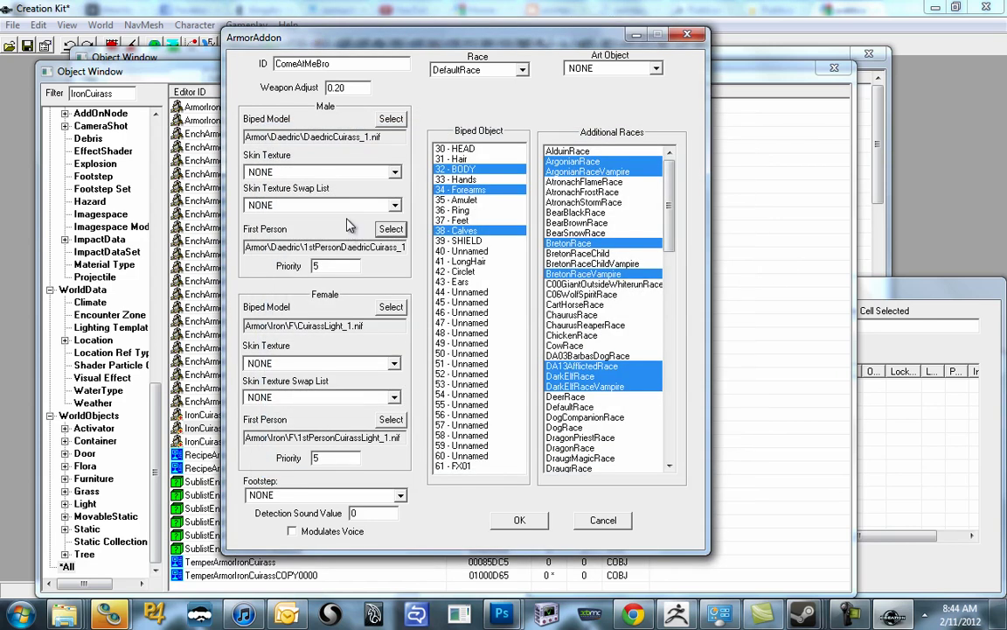
click(390, 307)
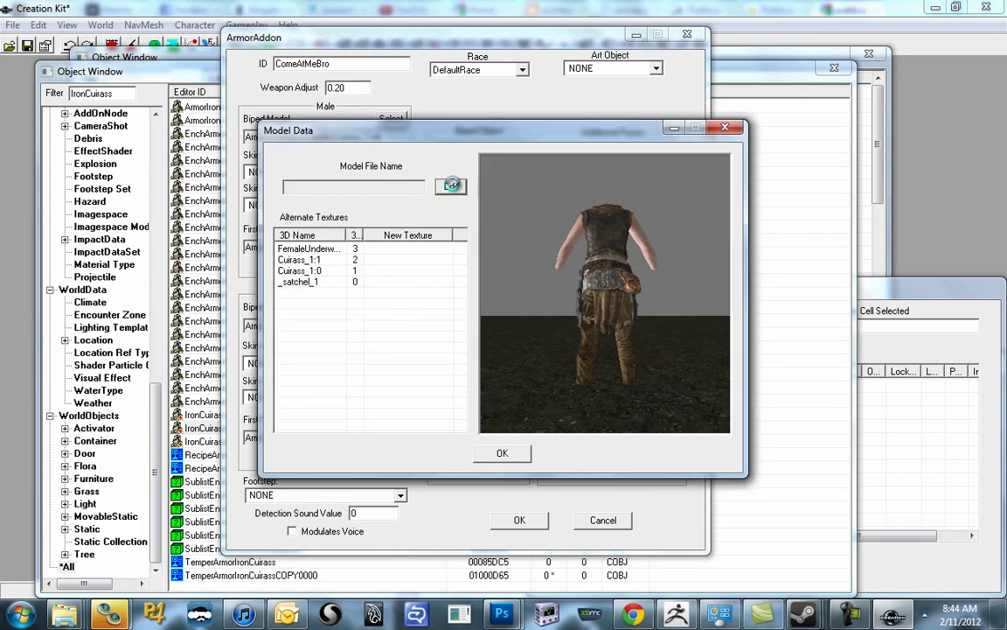
Set the female biped model to Armor\Daedric\DaedricTorsoF_1.nif
click(451, 185)
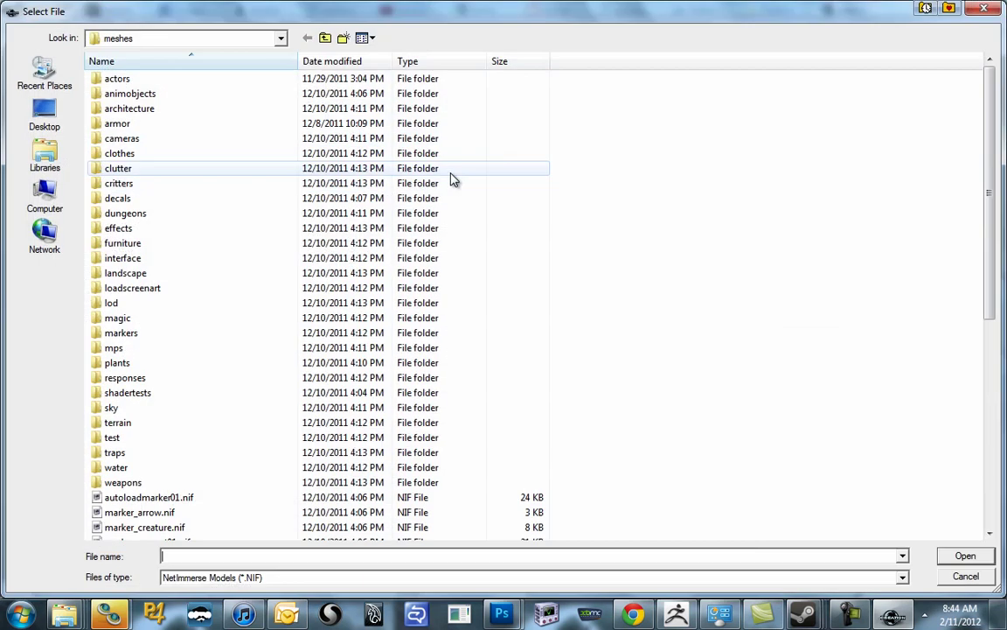
double_click(116, 125)
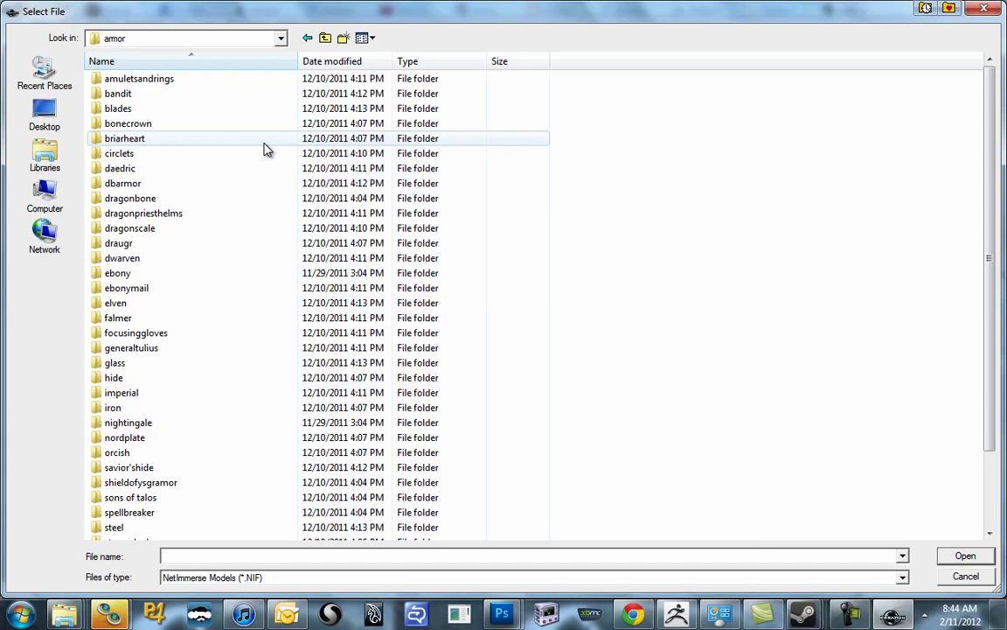
double_click(147, 169)
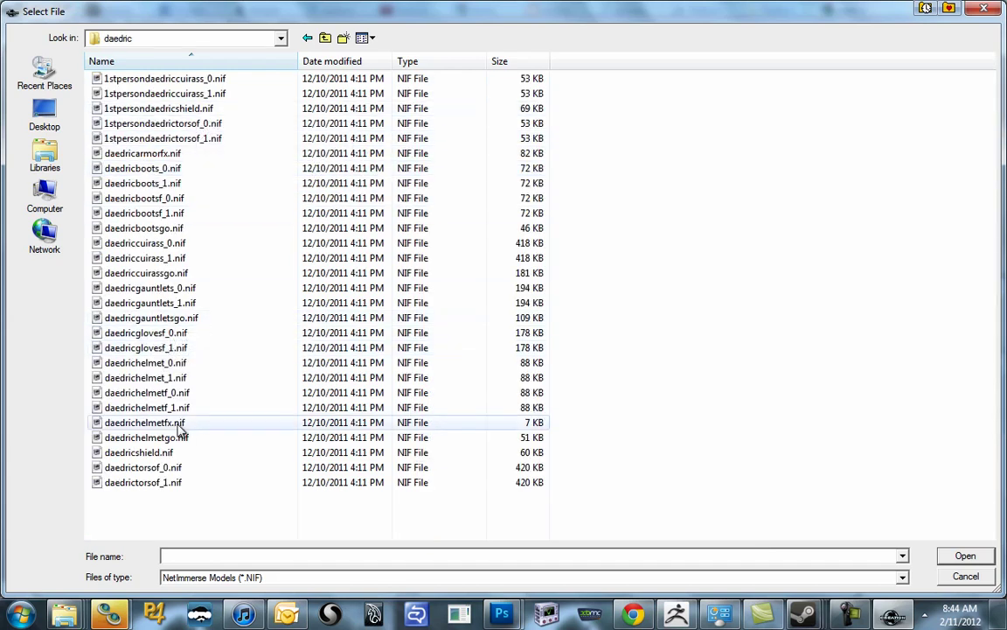
click(135, 488)
click(136, 488)
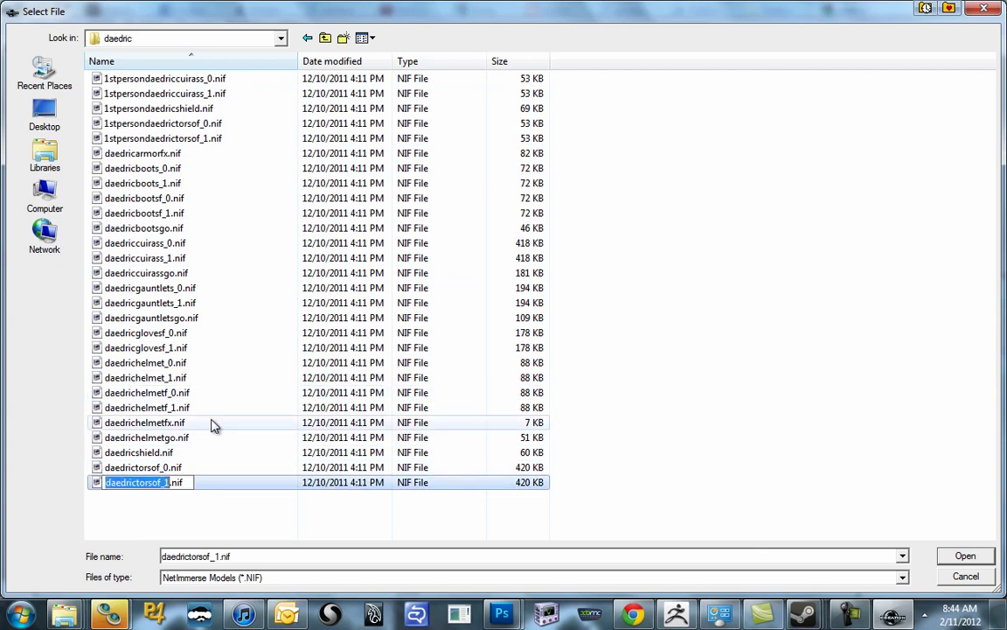
click(96, 487)
double_click(99, 487)
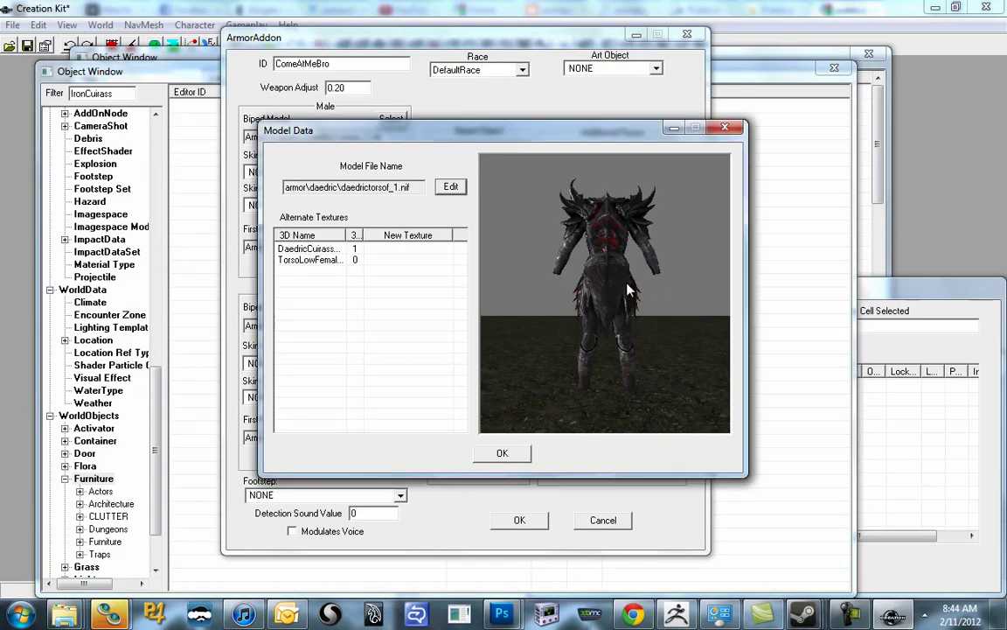
drag(628, 289, 642, 257)
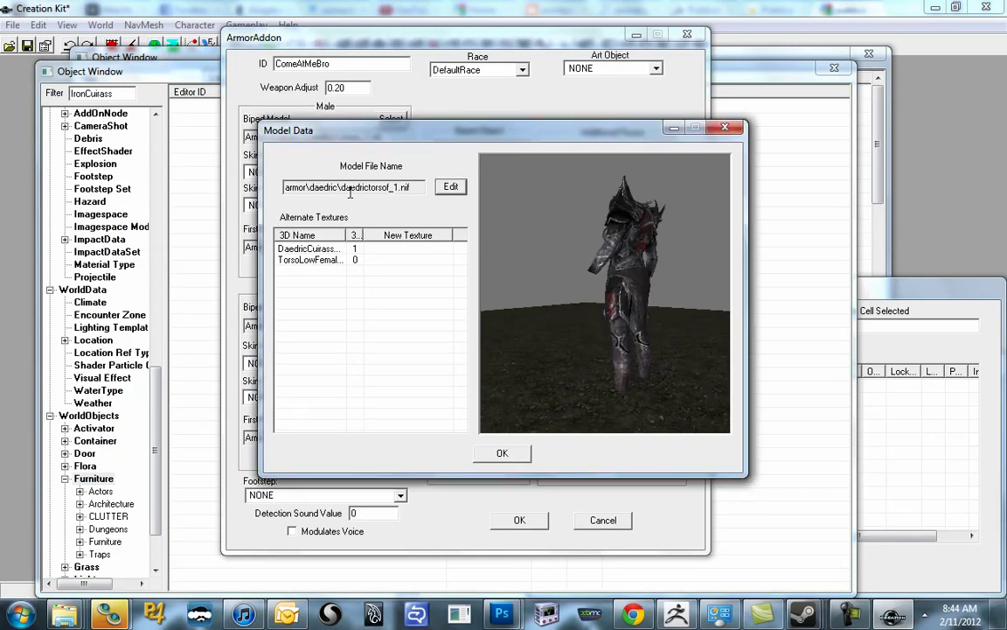
drag(349, 188, 411, 187)
click(506, 452)
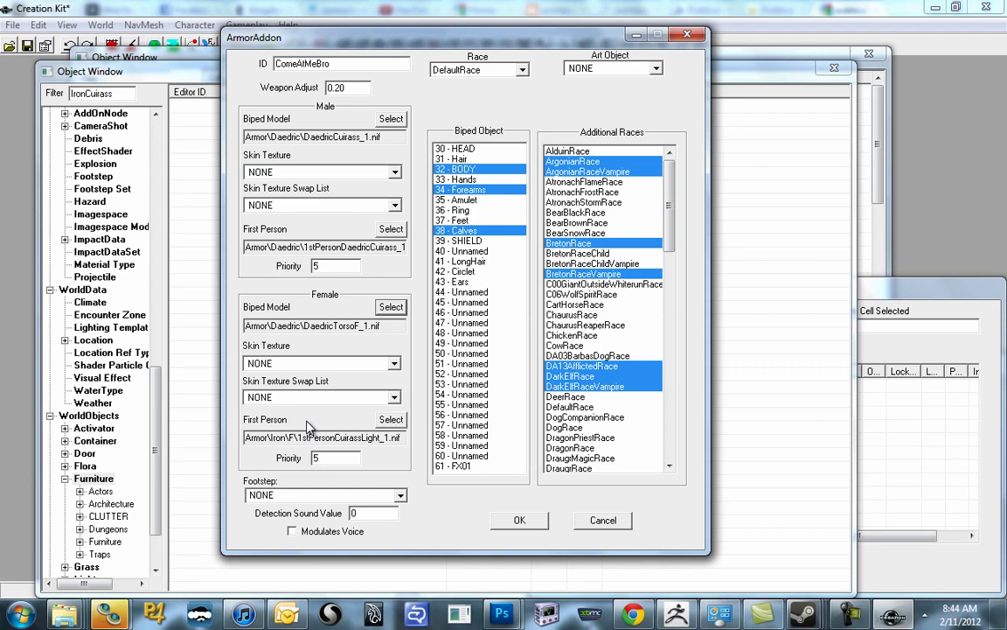
Skip the specular map warnings and set the female first-person model to 1stPersonDaedricTorsoF_1.nif
click(391, 419)
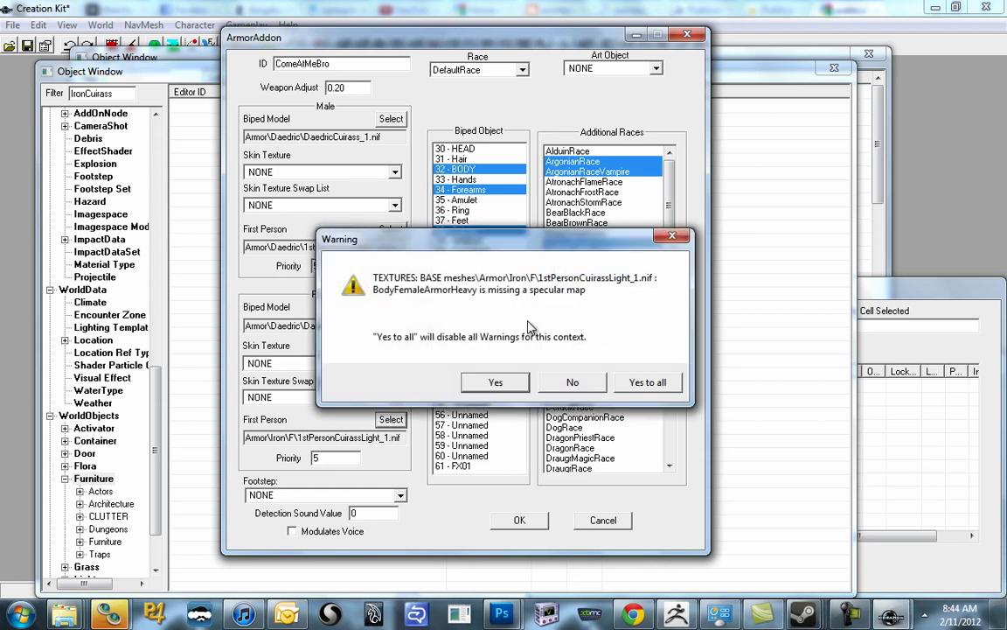
click(636, 389)
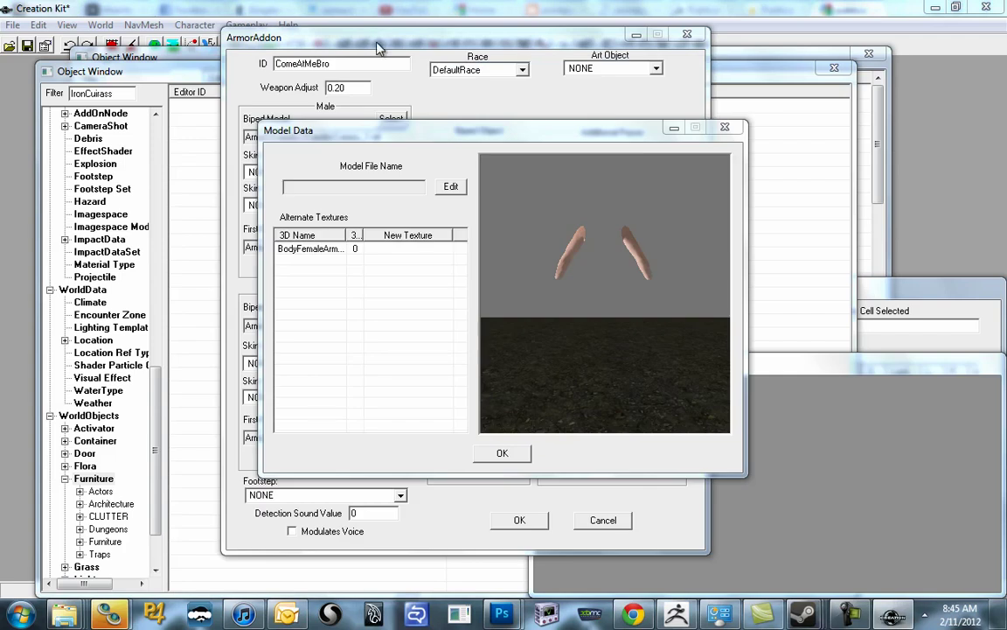
click(450, 187)
double_click(118, 125)
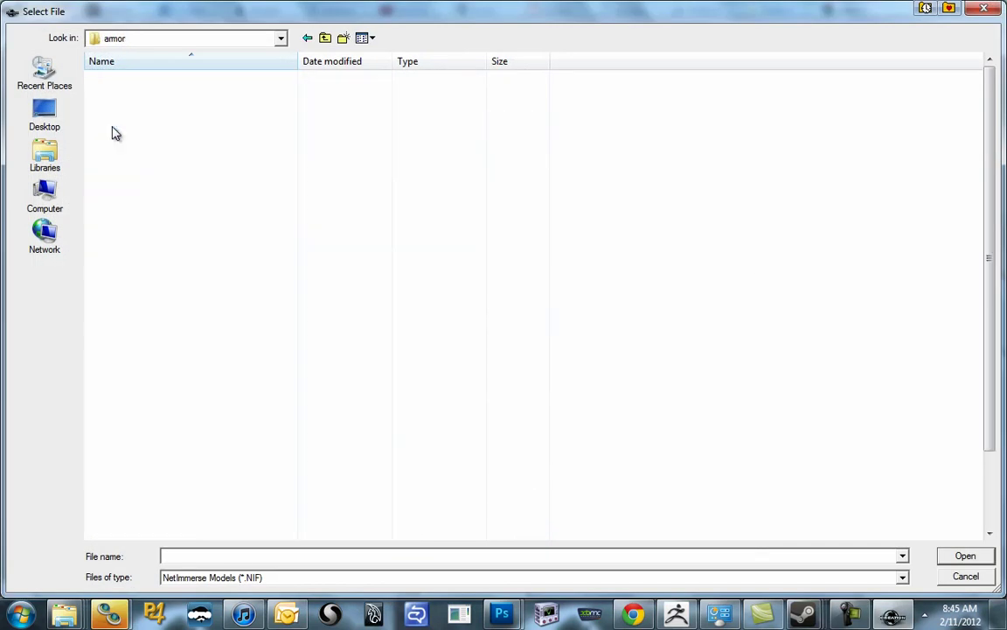
double_click(158, 172)
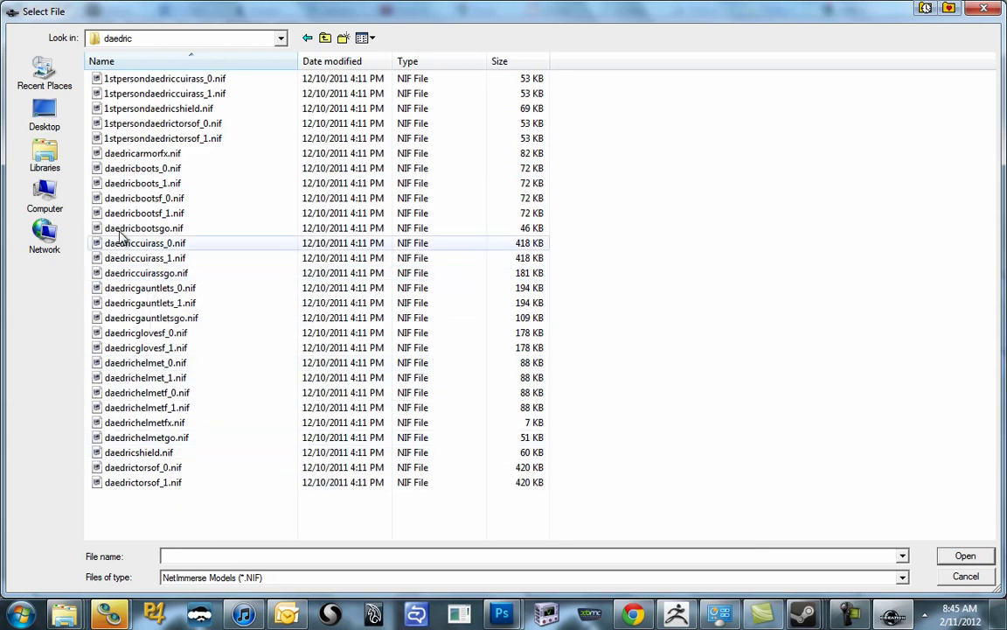
double_click(131, 138)
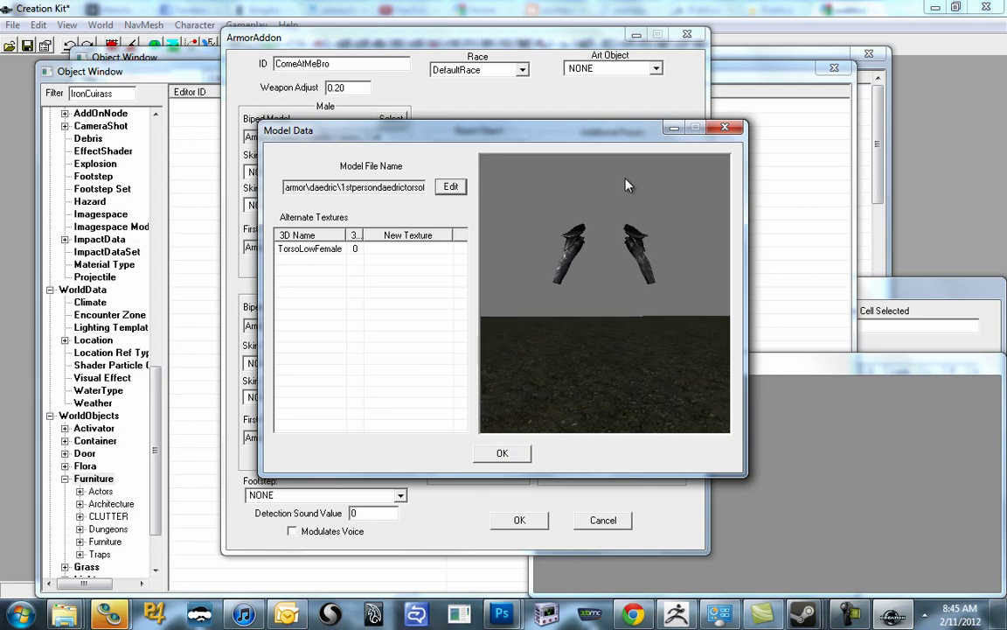
drag(625, 186, 573, 283)
drag(512, 216, 495, 244)
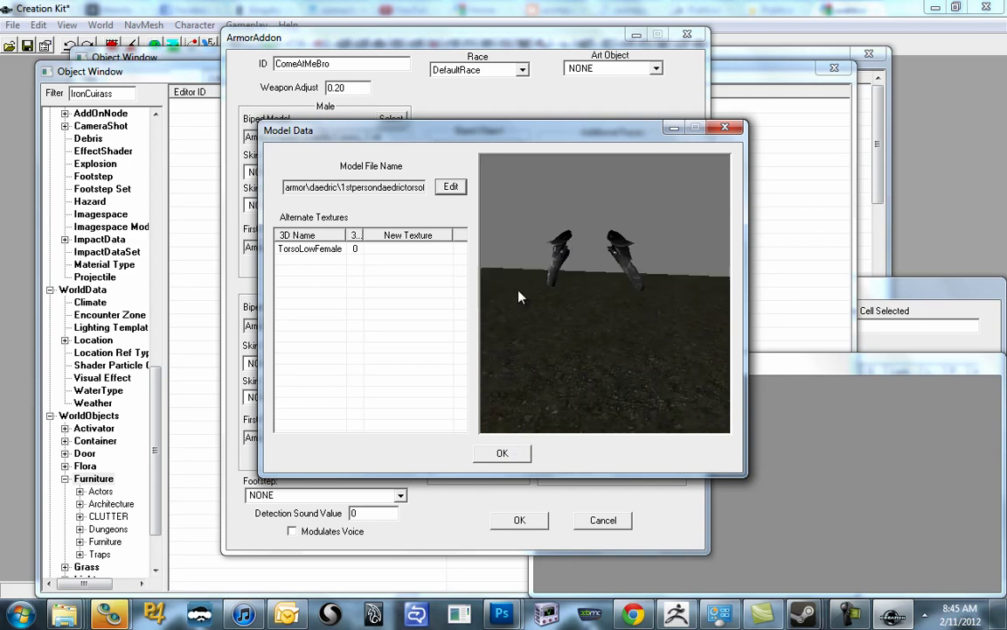
click(524, 452)
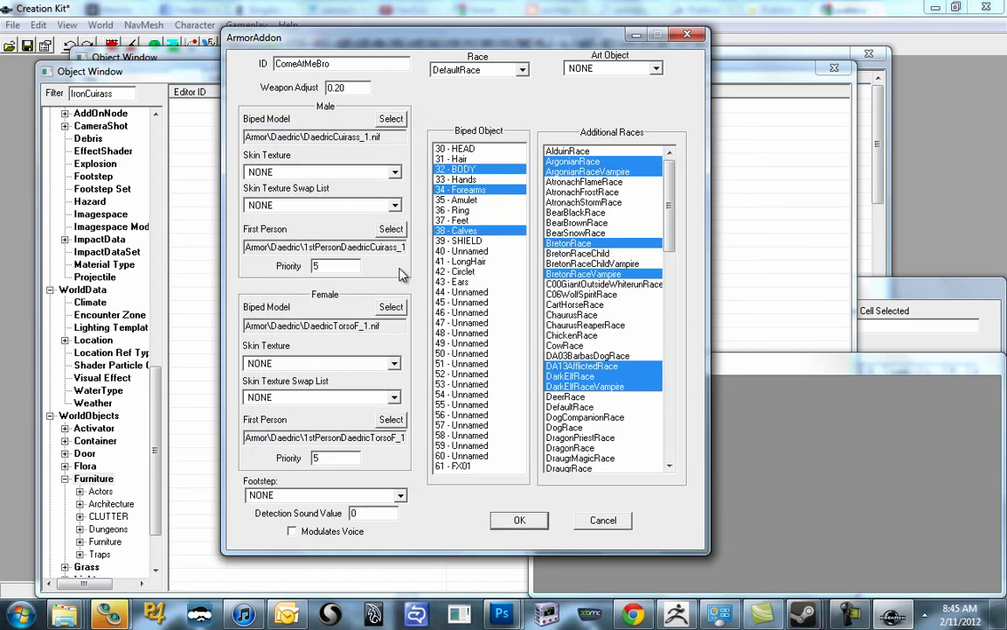
Save the armor addon, confirming the rename to ComeAtMeBro without creating a new form
click(521, 520)
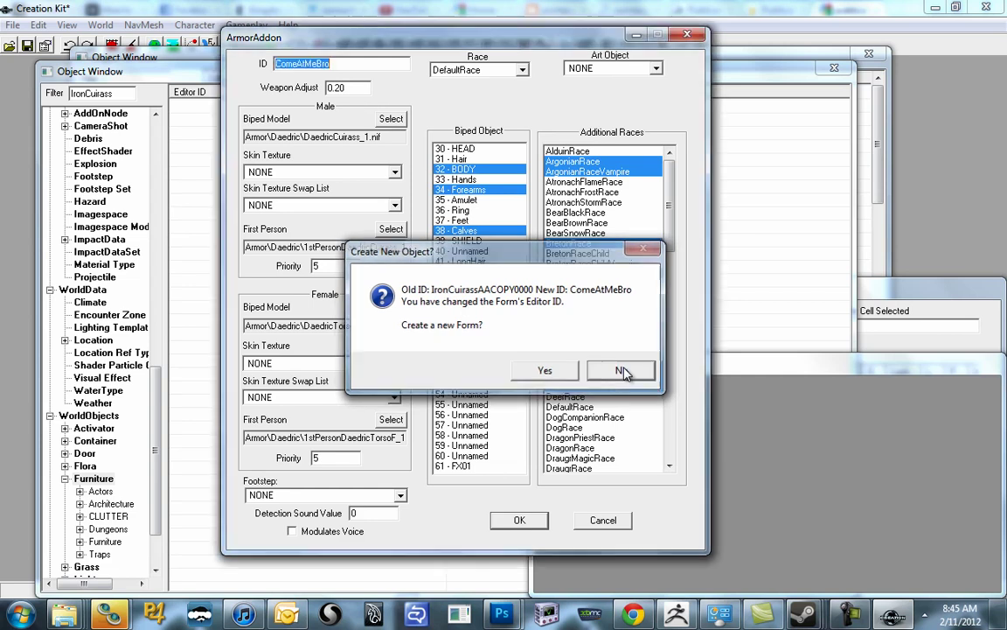
click(621, 371)
click(560, 362)
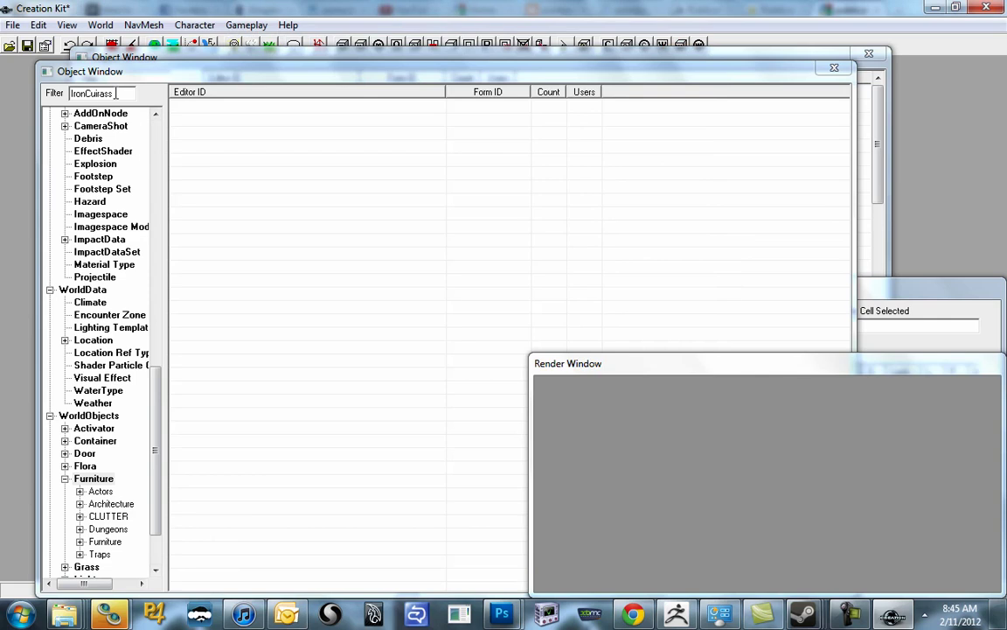
Show IronCuirass records from all categories and select ArmorIronCuirassCOPY0000
drag(157, 393, 168, 457)
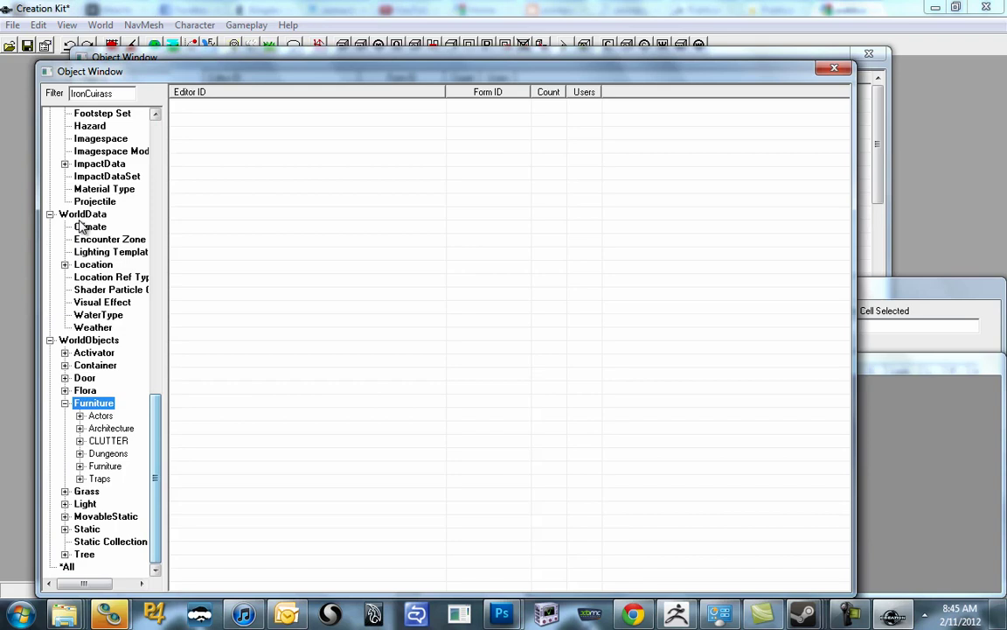
click(123, 97)
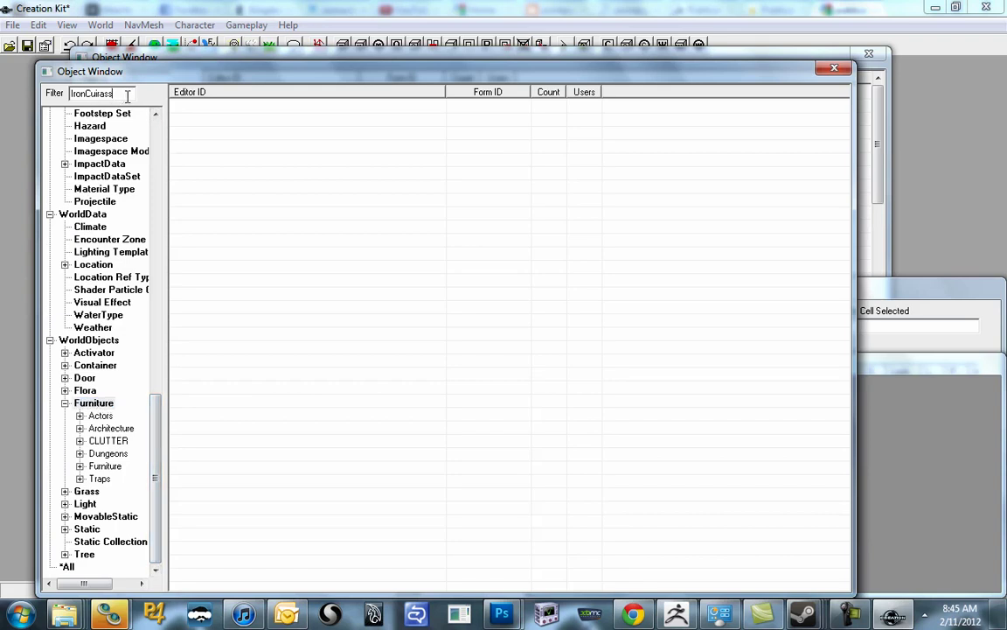
click(67, 566)
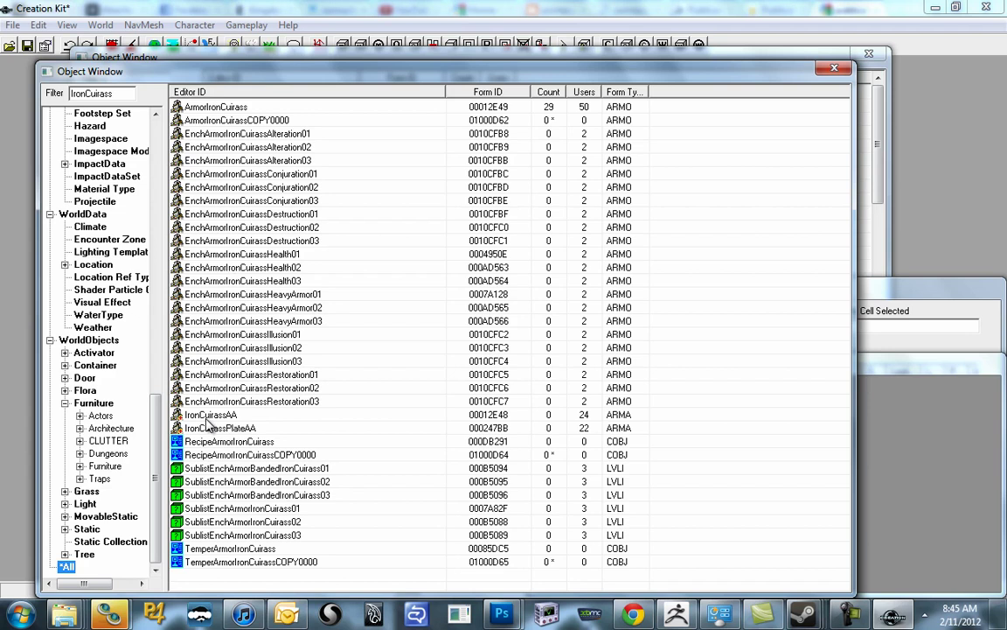
click(210, 415)
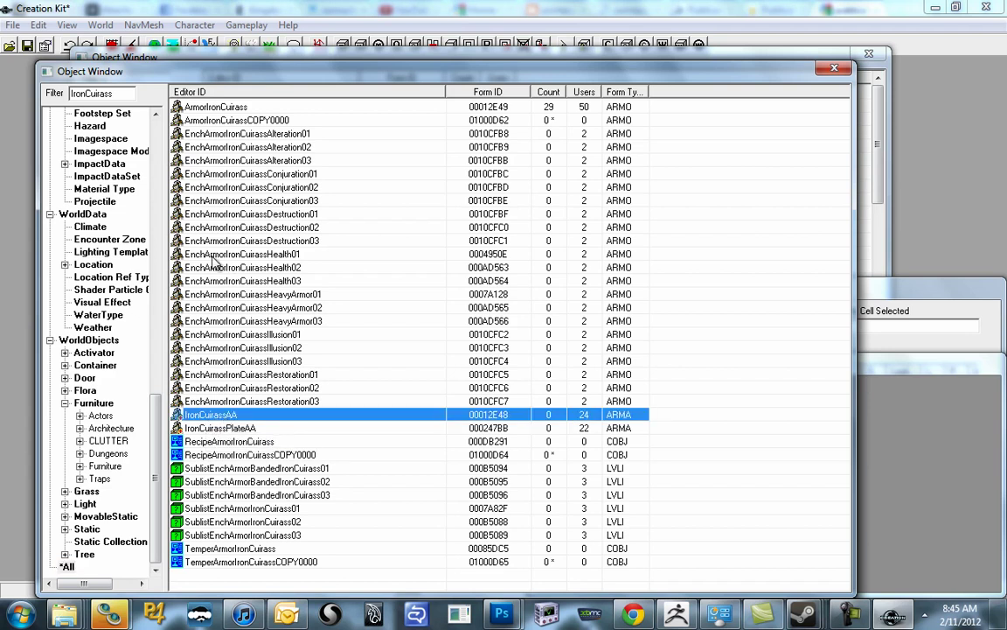
click(191, 120)
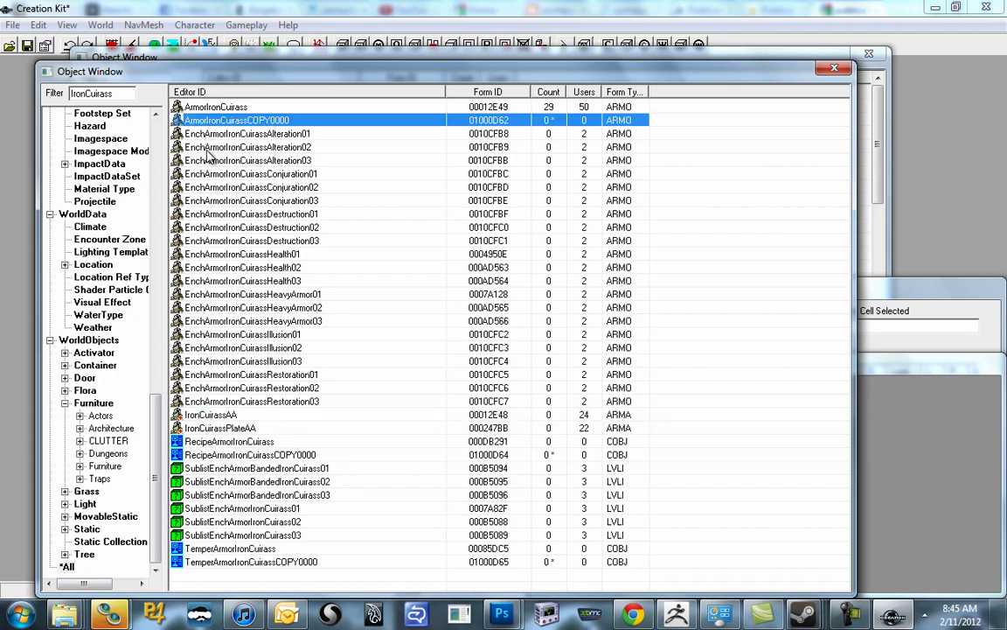
Give the copied cuirass ID ArmorComeAtMeBro, name 'Come At Me Bro!' and value 100000
double_click(259, 125)
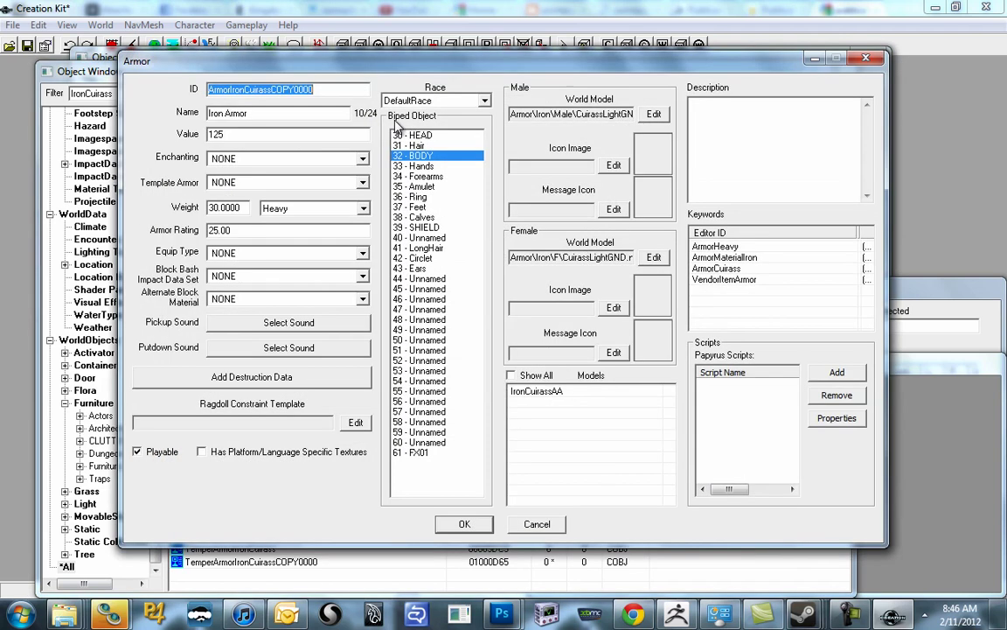
click(317, 89)
drag(316, 88, 146, 89)
drag(216, 88, 227, 87)
key(BackSpace)
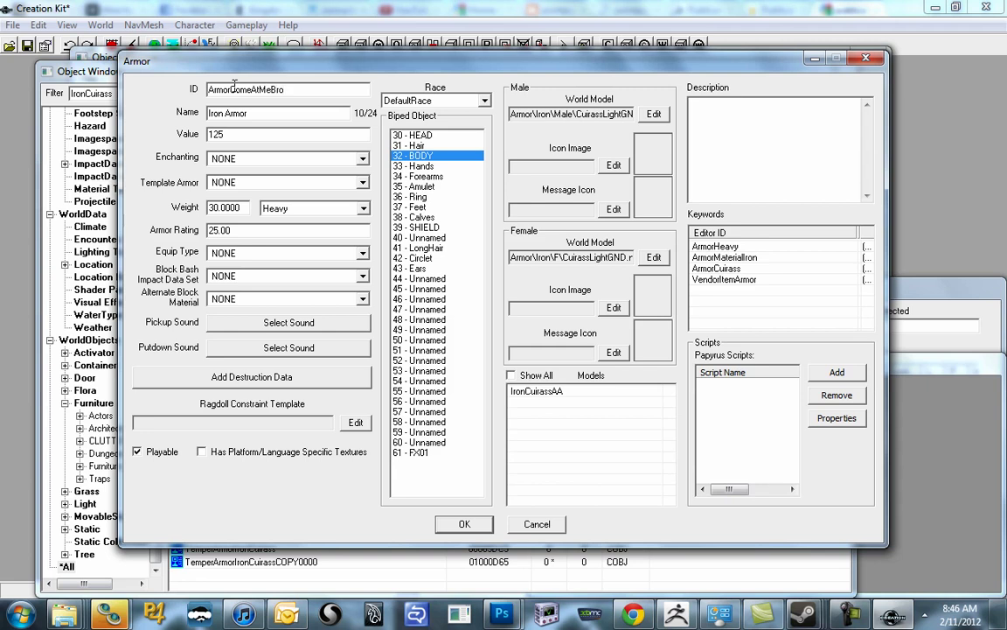
key(Tab)
text(Come at me)
text(Me)
key(Tab)
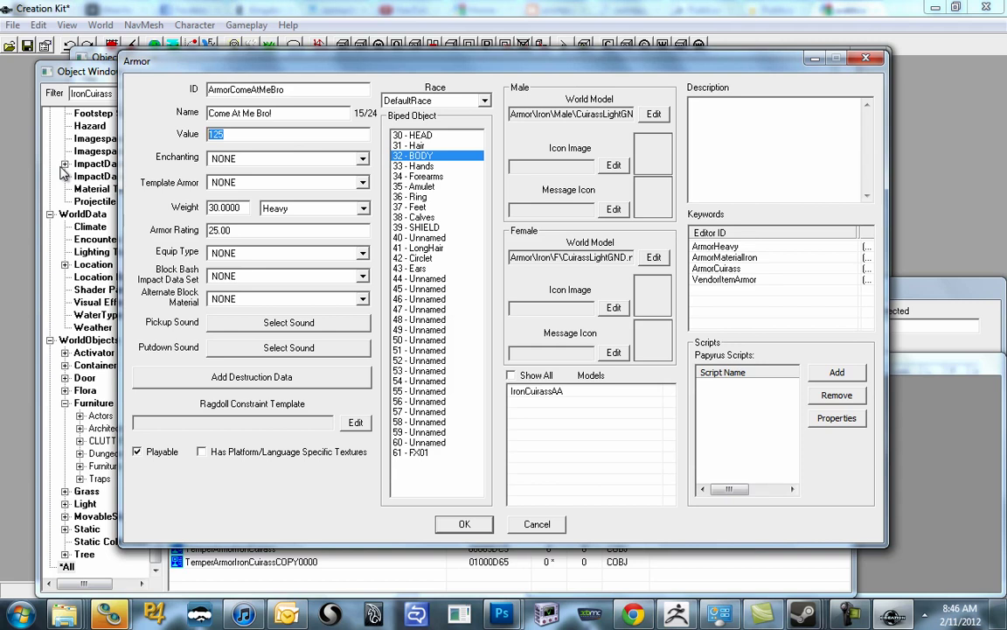
text(100000)
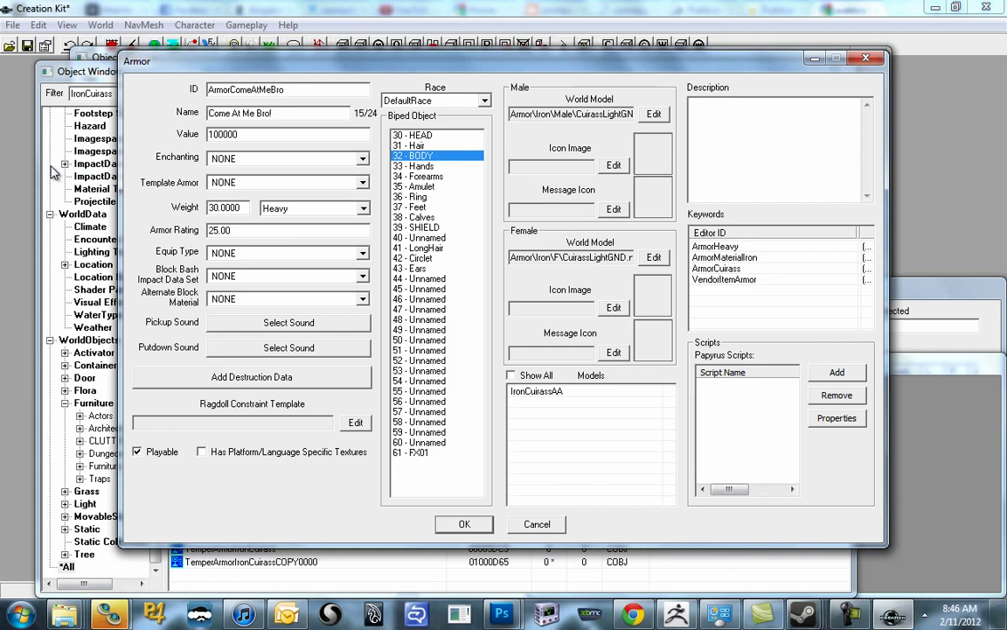
Give the armor the EnchArmorFortifyUnarmed01 enchantment
click(230, 164)
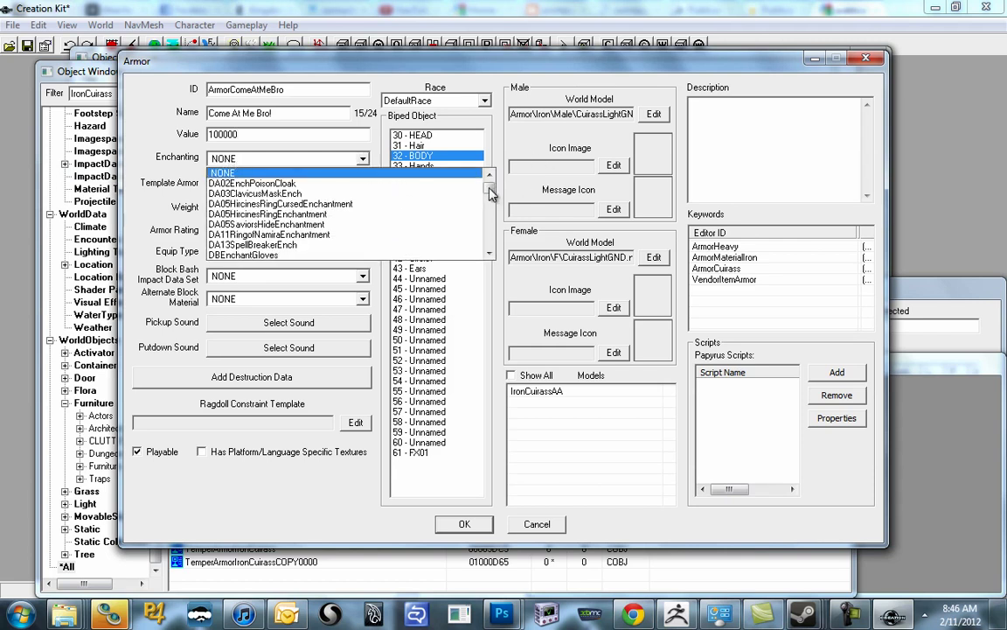
drag(490, 178, 489, 221)
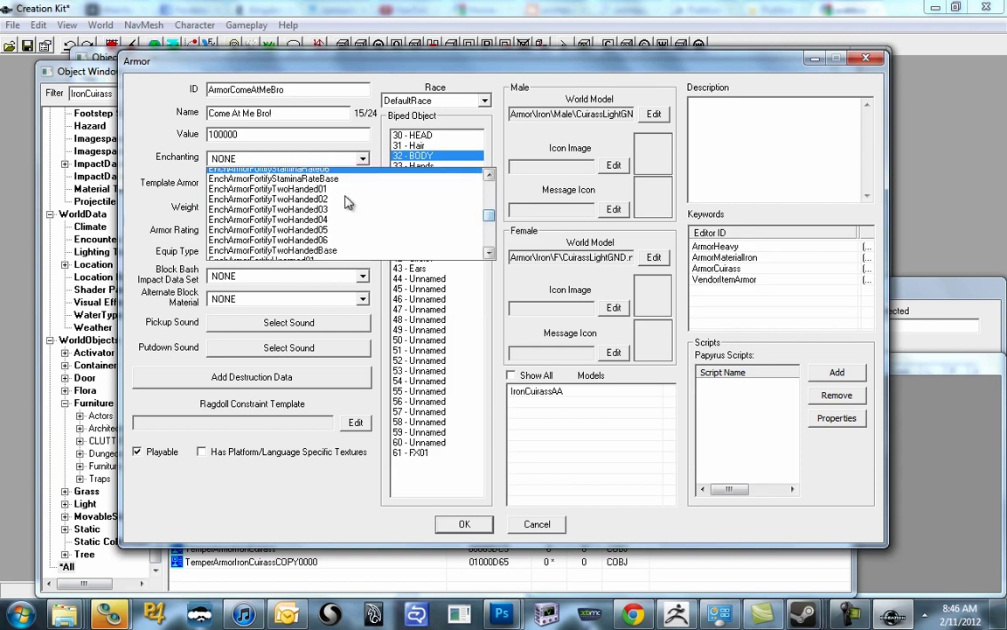
scroll(332, 192, down, 1)
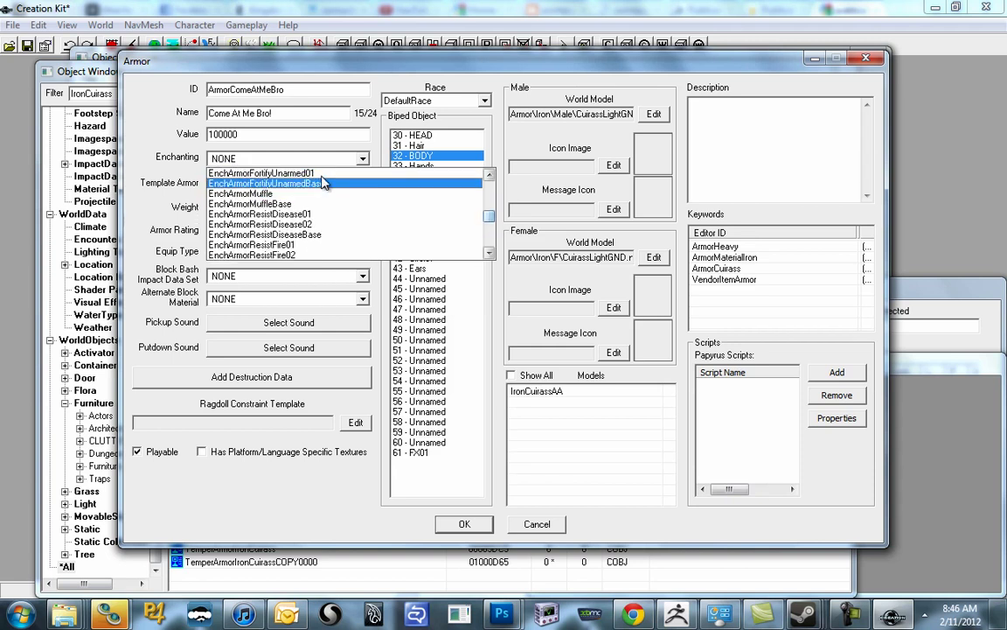
click(263, 173)
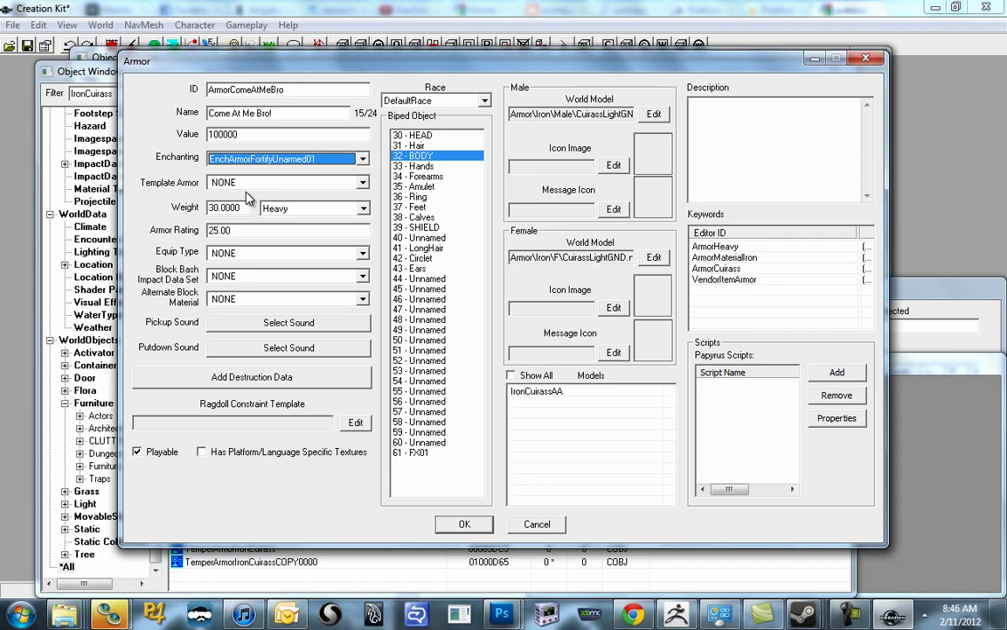
Set the weight to 1, keep the Heavy armor class, and change the armor rating to 100
key(Tab)
key(Tab)
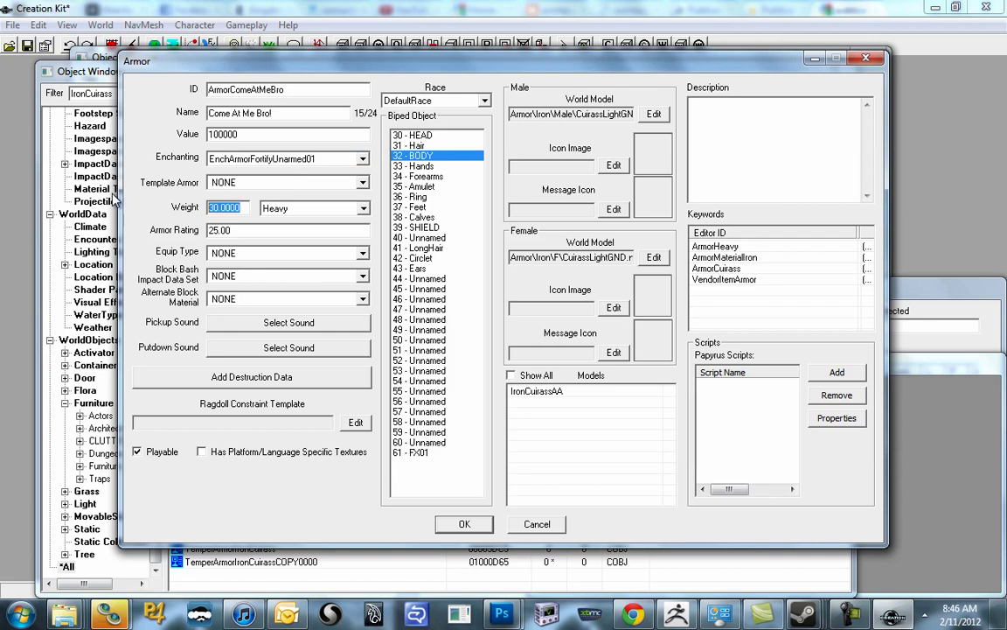
text(1)
click(276, 210)
click(278, 212)
click(278, 211)
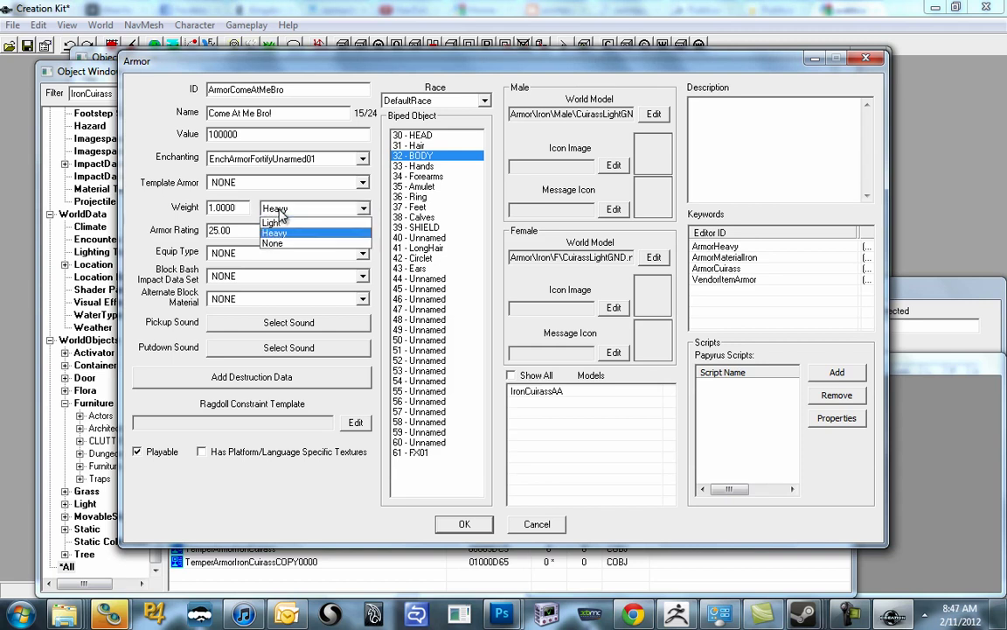
click(280, 214)
click(281, 216)
click(280, 212)
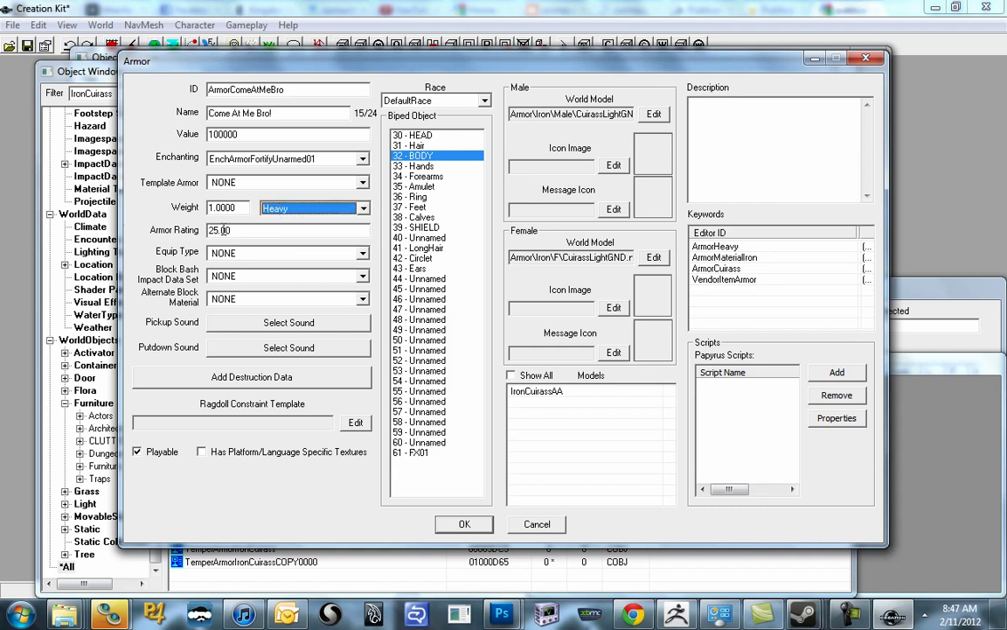
double_click(218, 230)
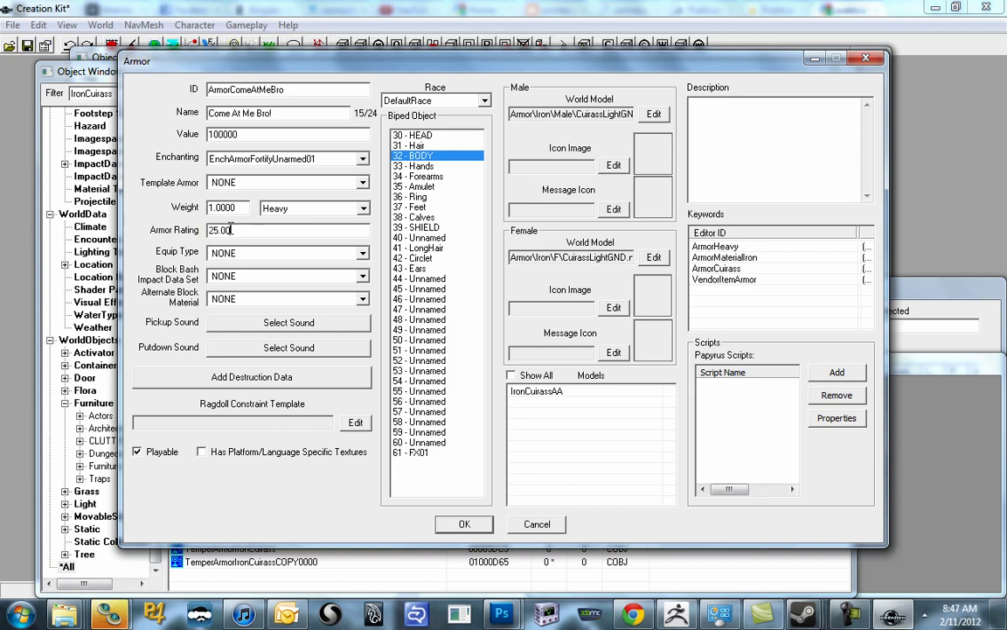
text(1)
Leave the race as DefaultRace and select the IronCuirassAA entry in the Models list
click(442, 100)
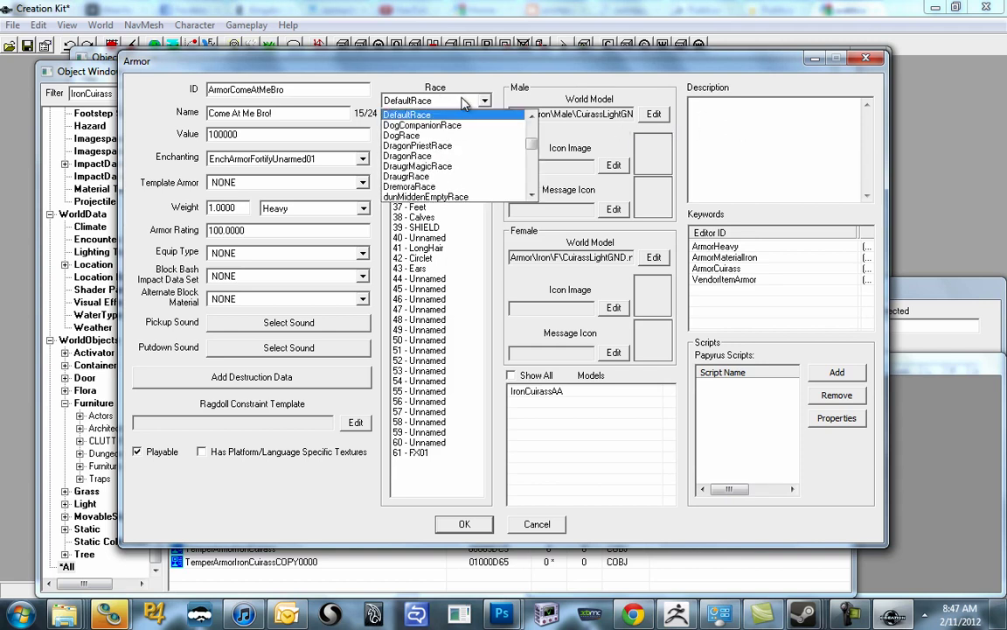
click(461, 100)
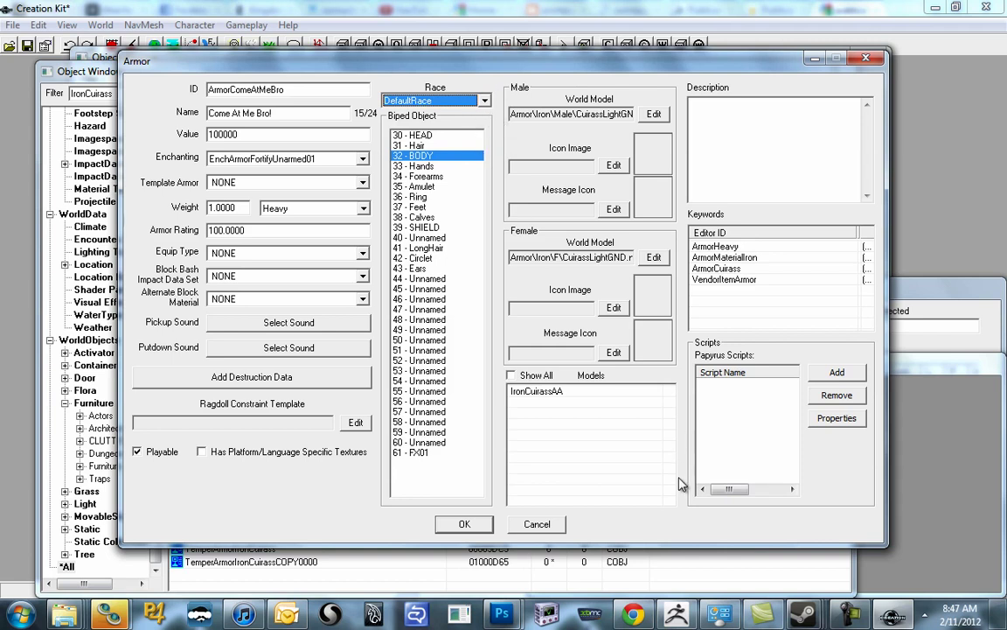
click(579, 411)
click(540, 395)
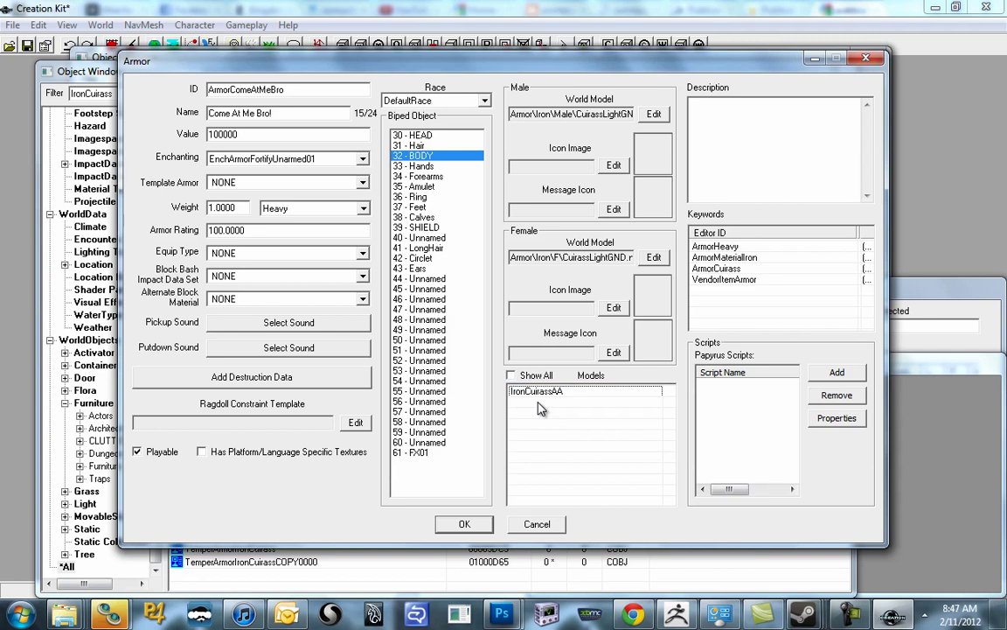
click(542, 394)
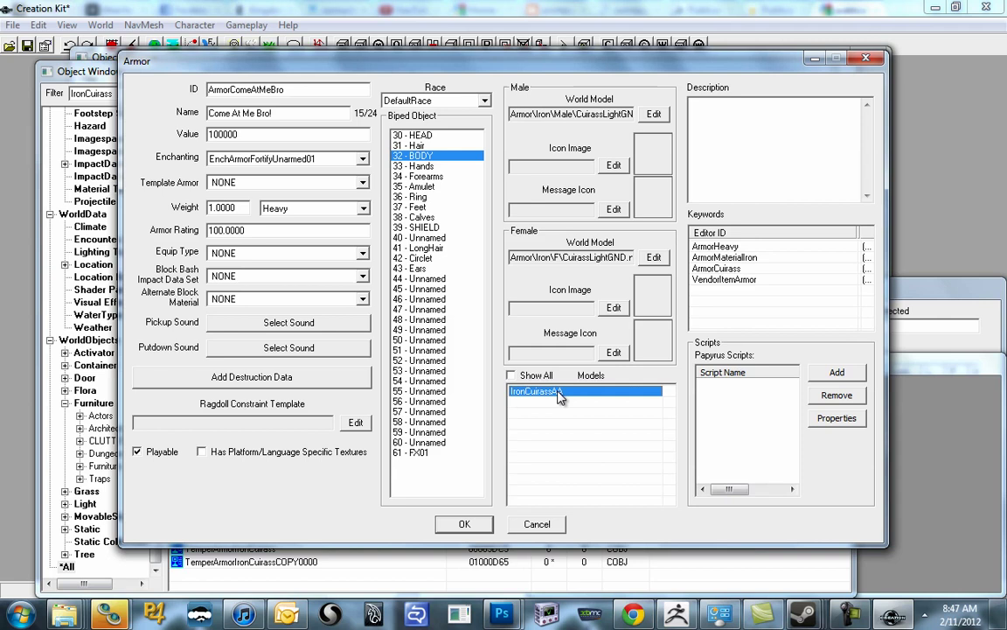
Delete the IronCuirassAA armor addon from the Models list
right_click(559, 395)
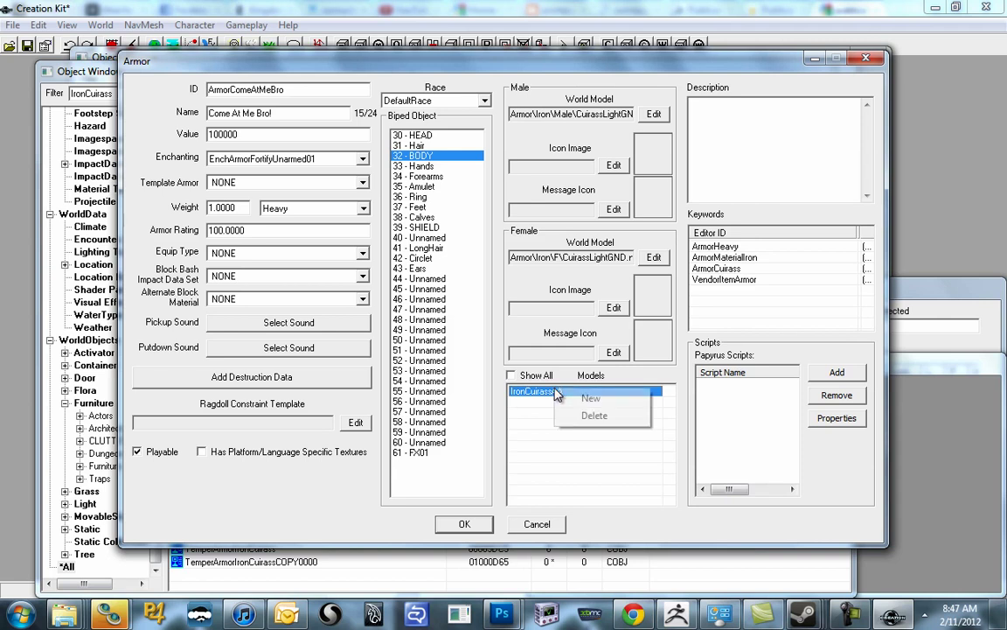
click(591, 418)
right_click(563, 390)
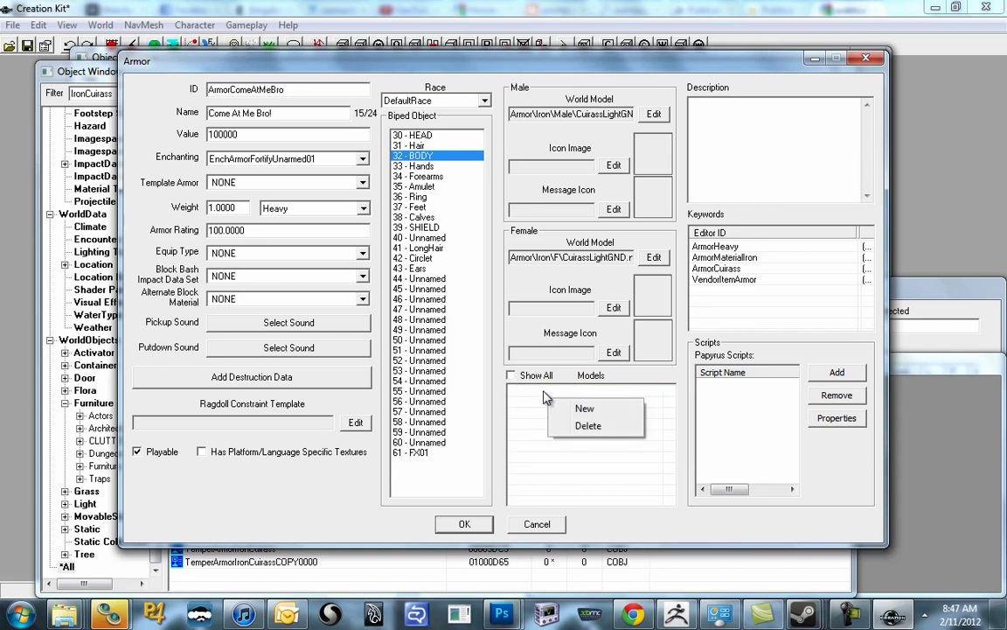
right_click(544, 394)
Add the ComeAtMeBro armor addon as the armor's new model
click(577, 403)
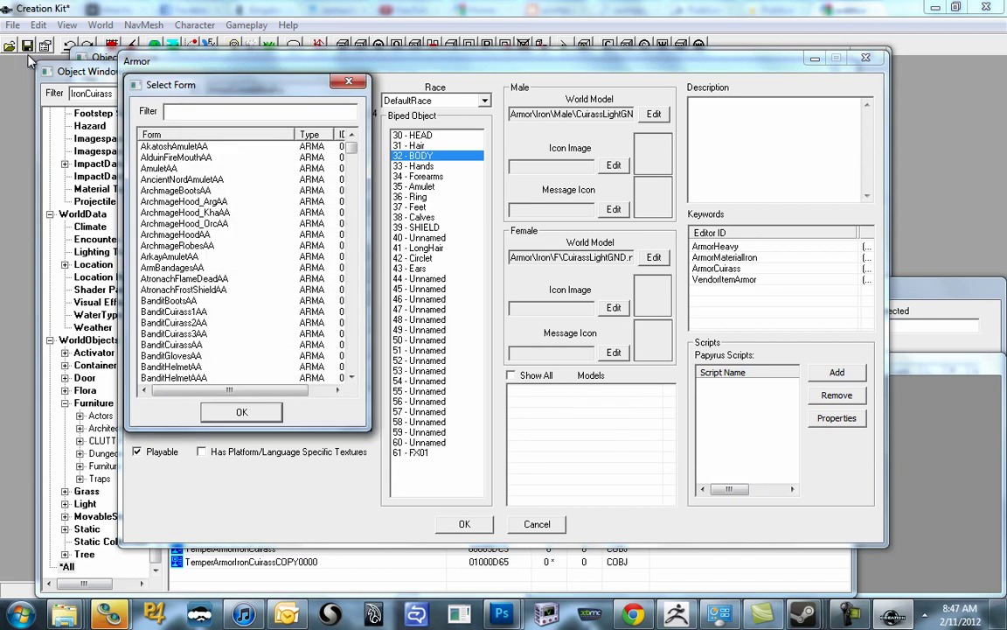
text(comeatm)
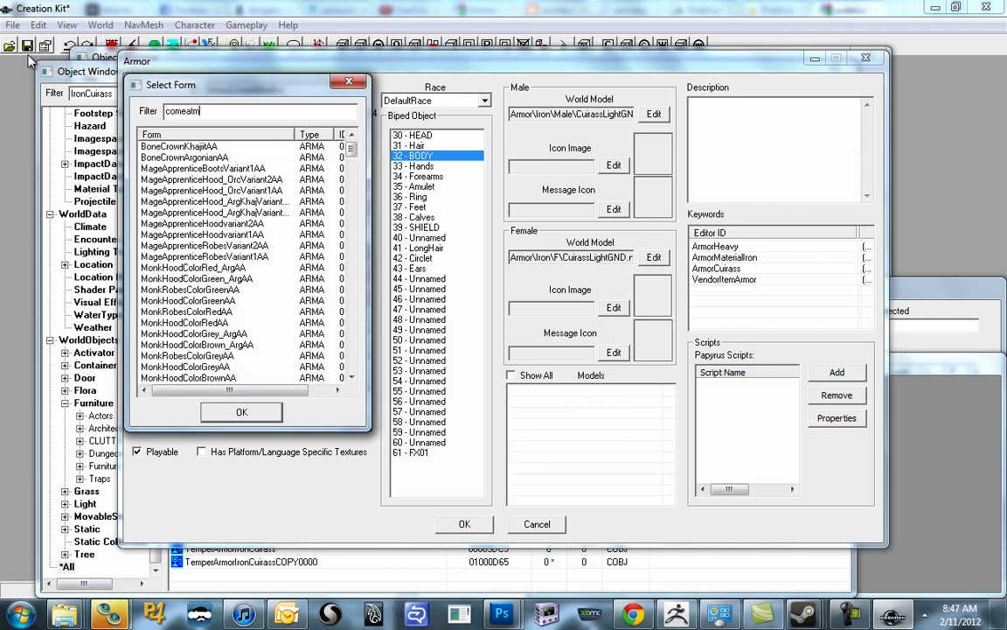
text(e)
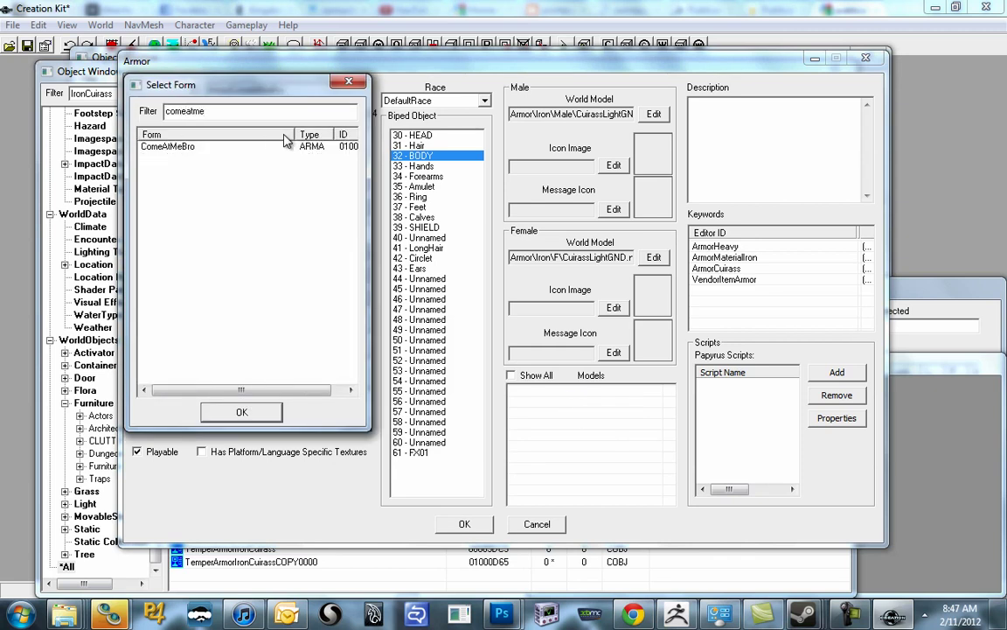
click(160, 145)
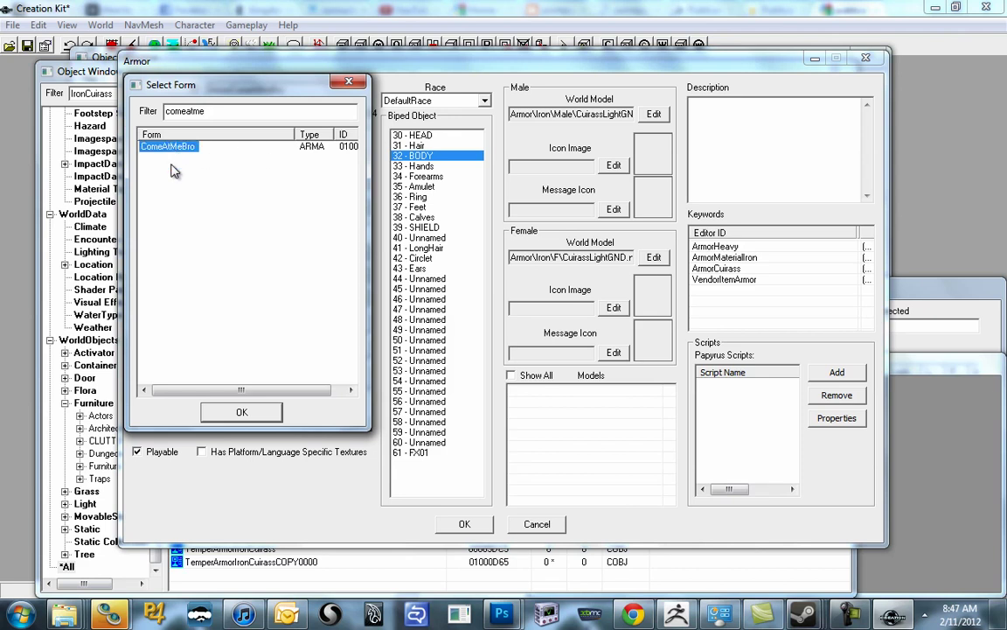
click(232, 414)
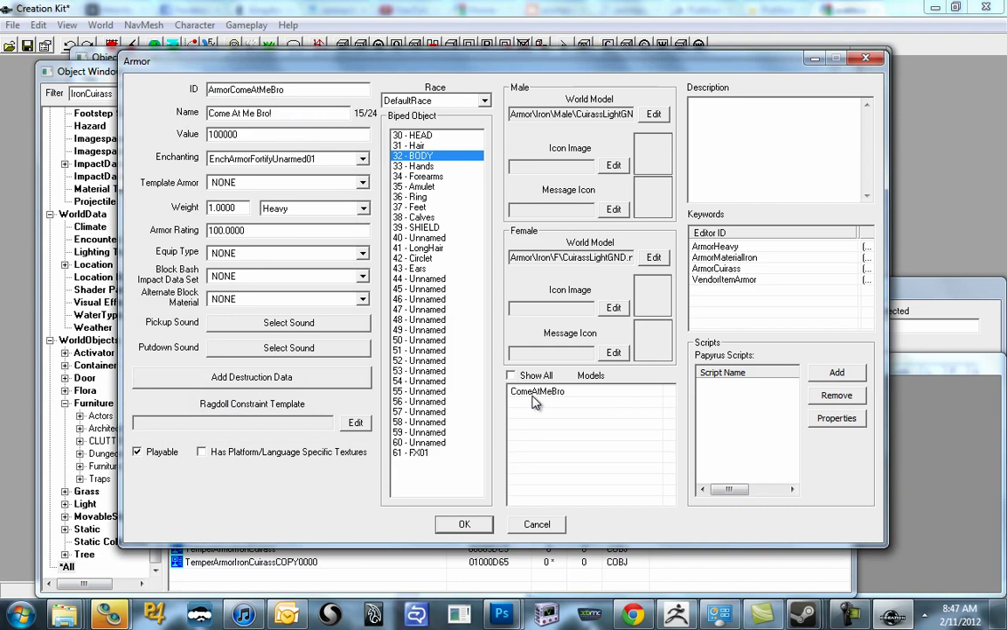
click(536, 392)
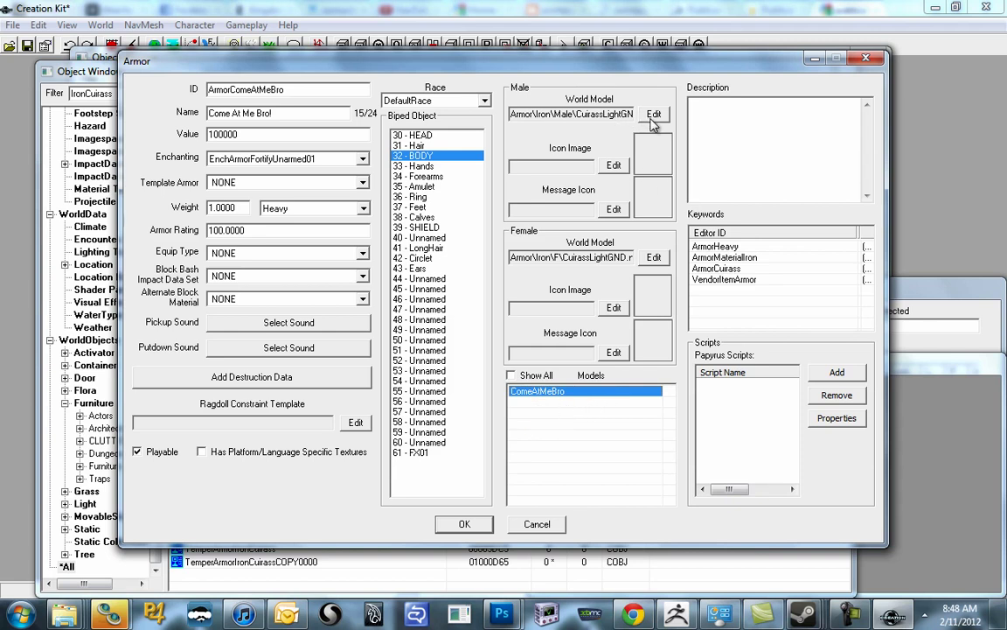
drag(568, 114, 663, 117)
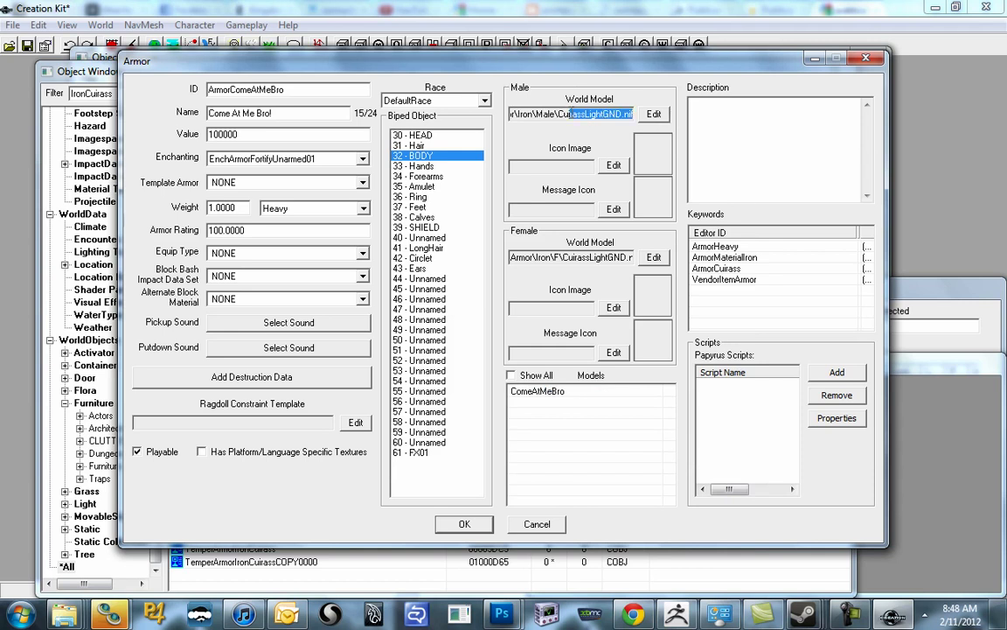
Point the male world model at the Armor\Daedric\daedriccuirassgo.nif mesh
click(652, 114)
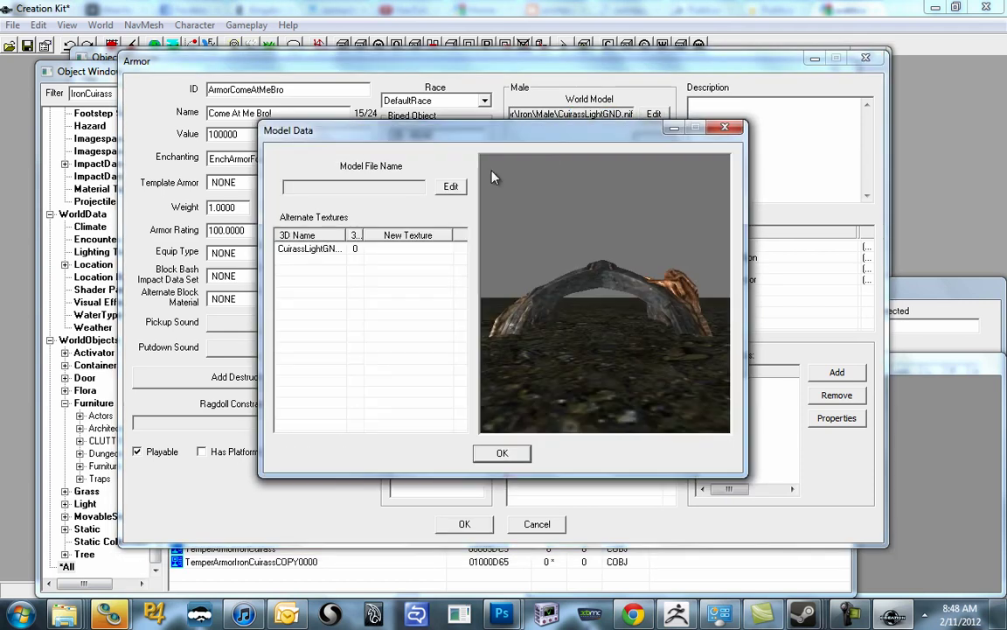
click(451, 187)
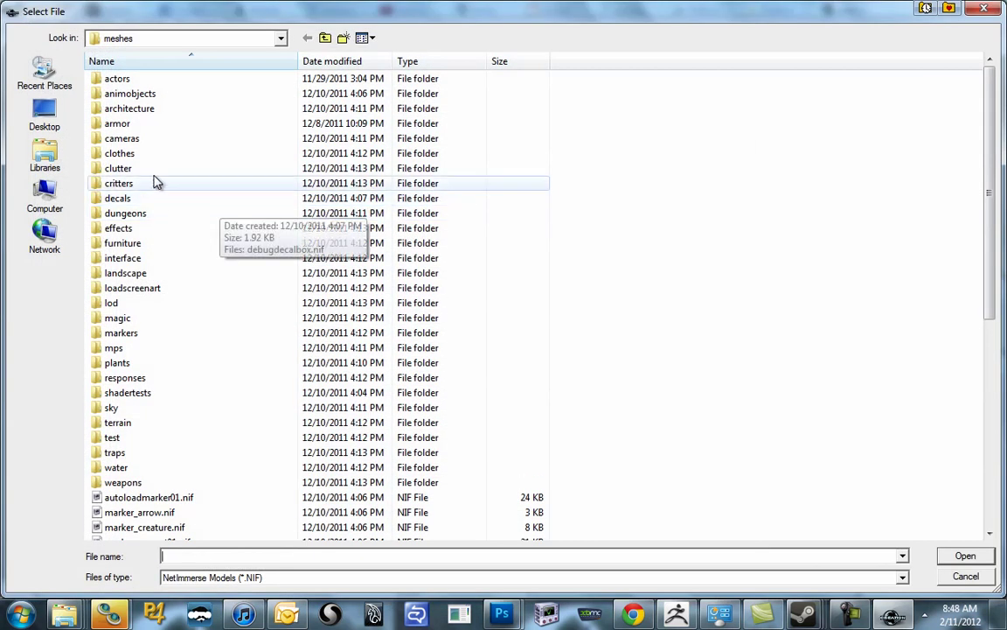
double_click(117, 123)
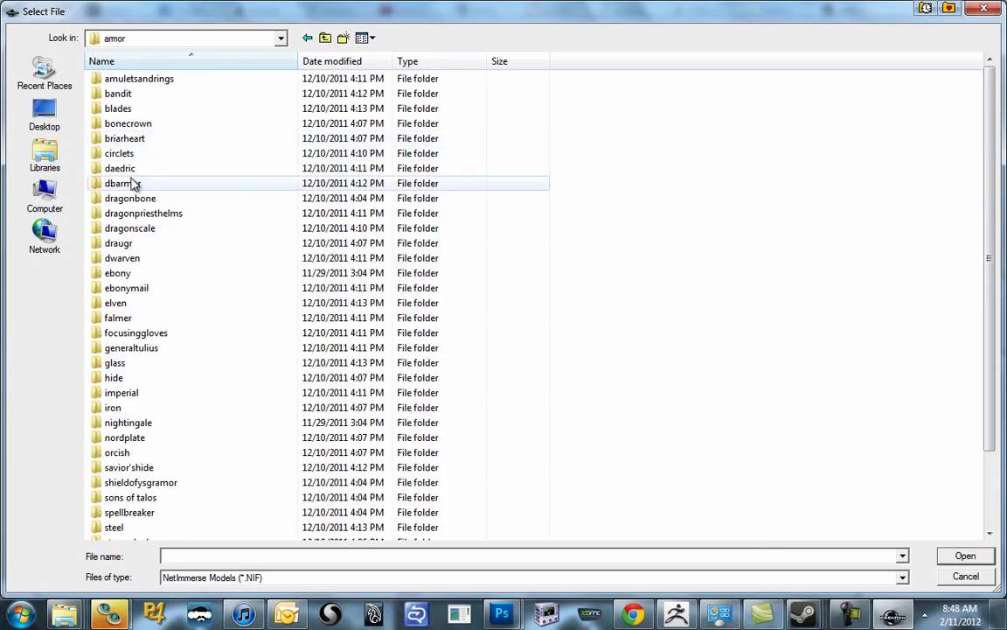
double_click(127, 168)
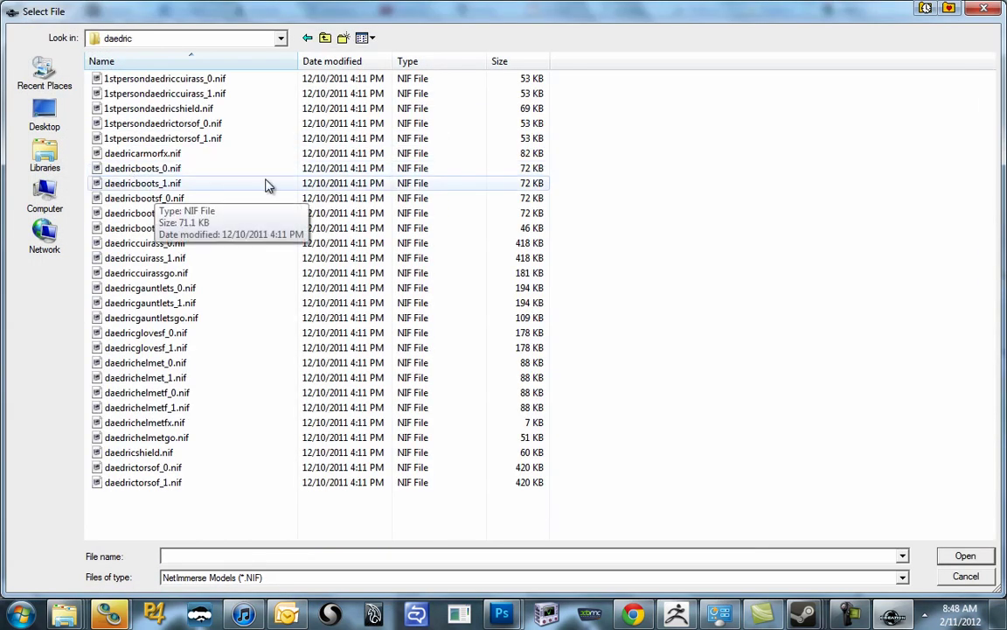
click(139, 273)
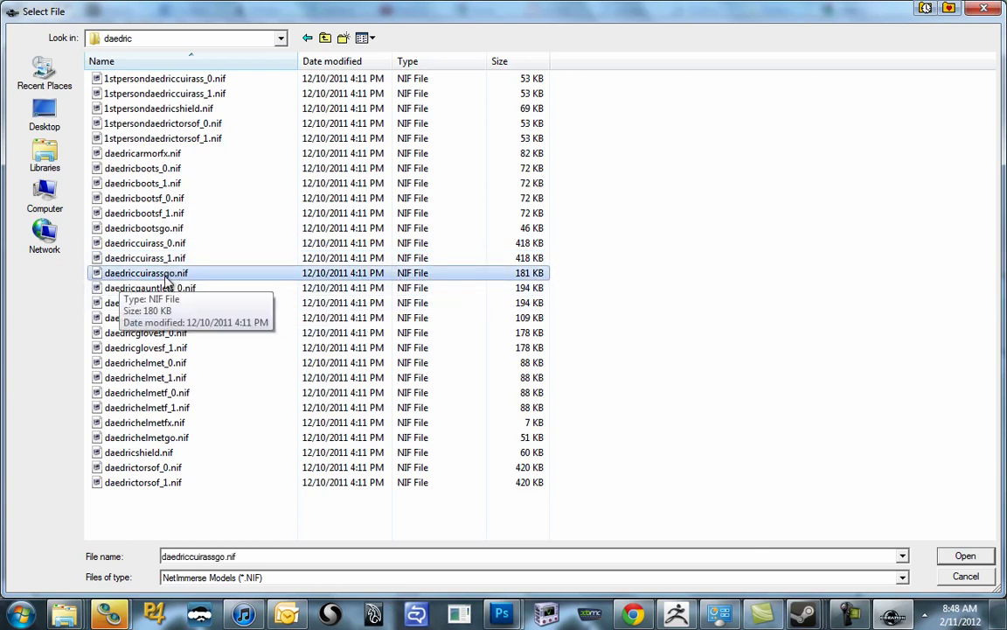
double_click(165, 278)
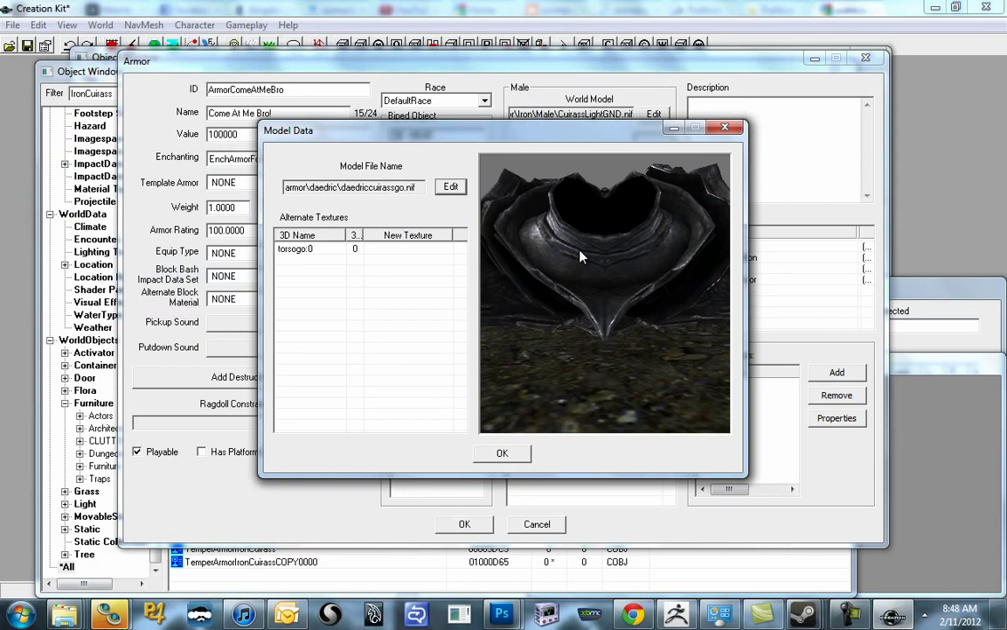
drag(580, 255, 733, 294)
click(481, 452)
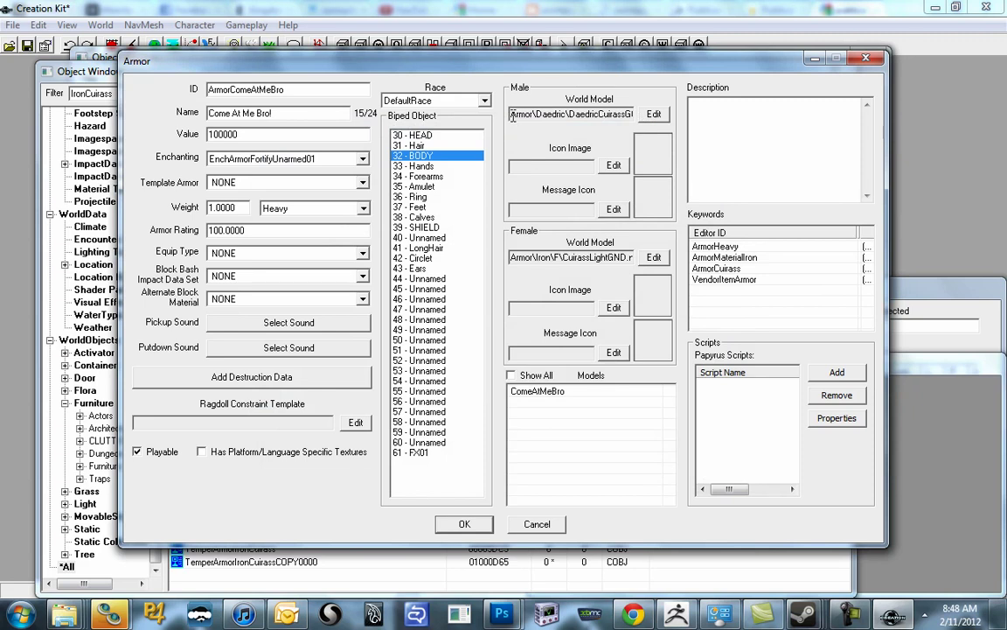
drag(510, 114, 672, 108)
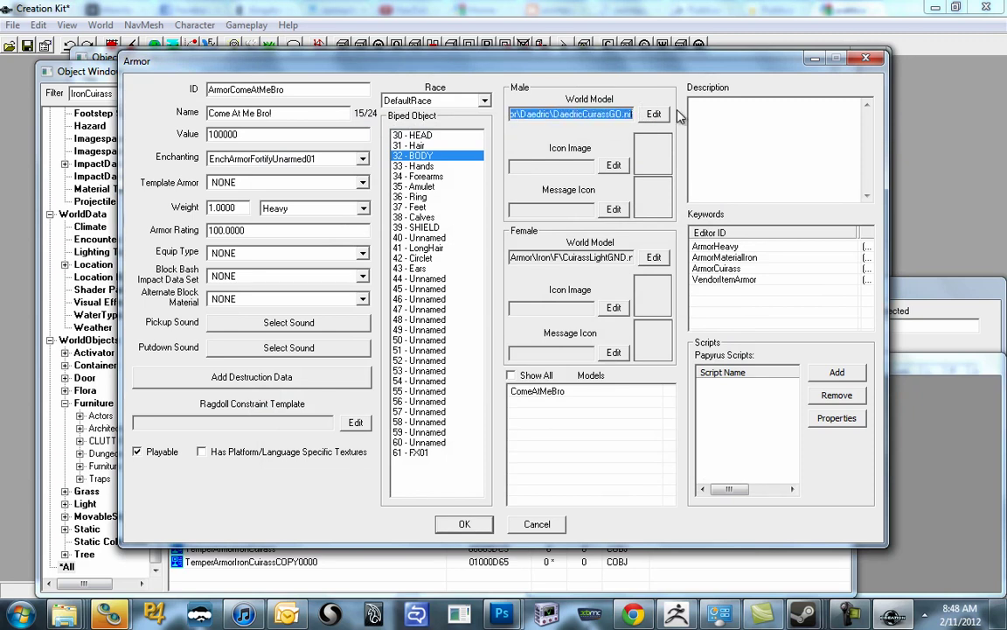
Empty the female world model's mesh path so it no longer uses the iron cuirass
click(656, 262)
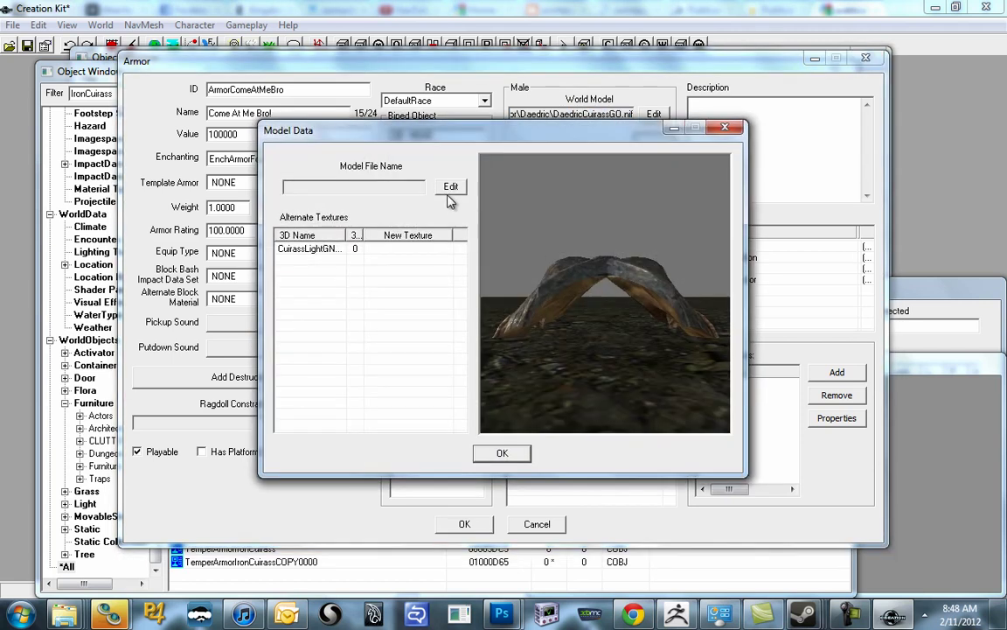
click(451, 187)
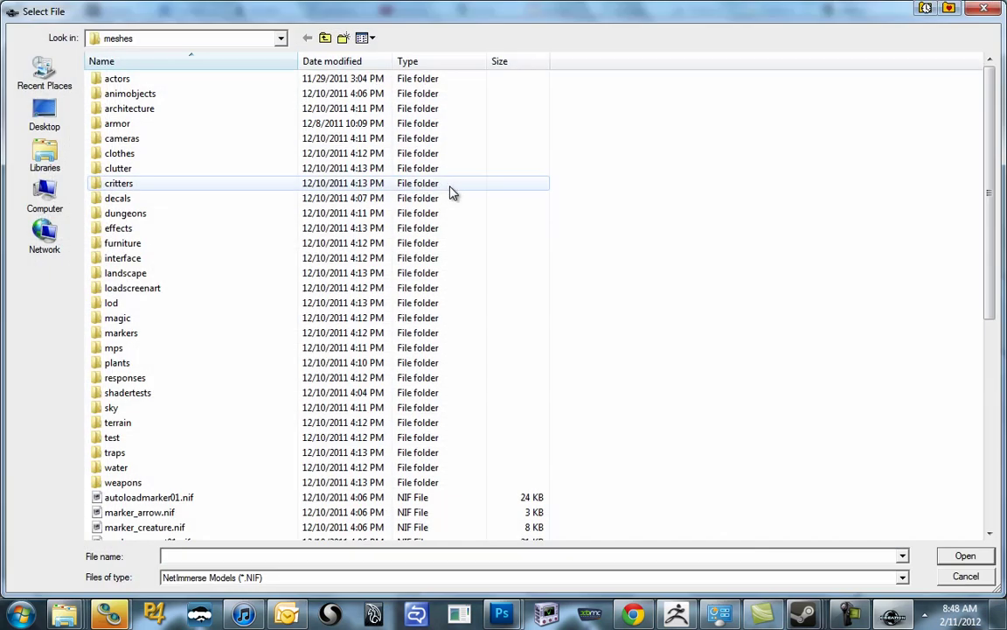
click(122, 125)
double_click(121, 125)
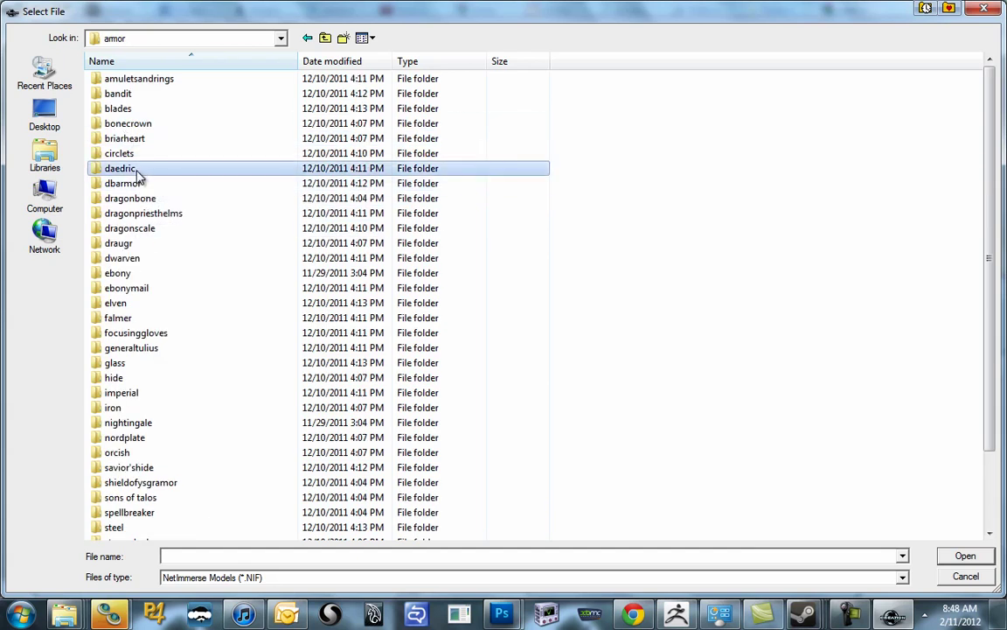
double_click(138, 168)
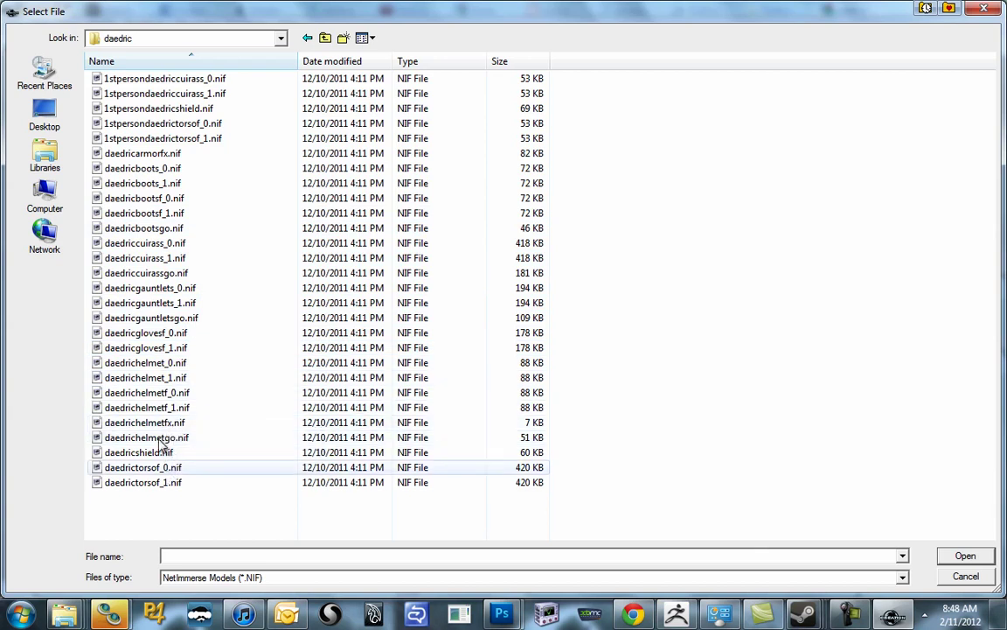
click(159, 229)
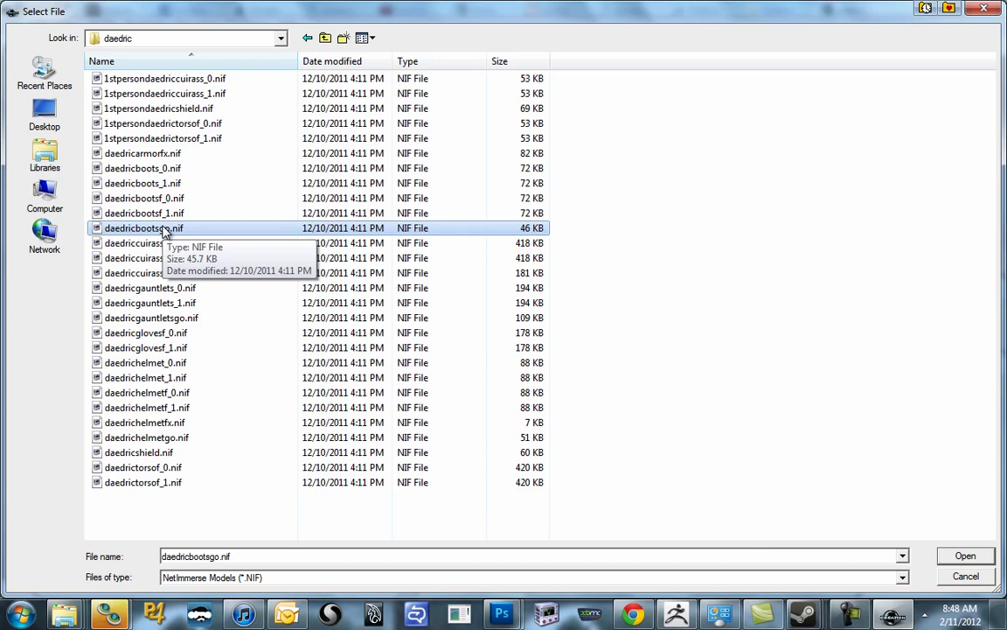
click(153, 242)
key(Escape)
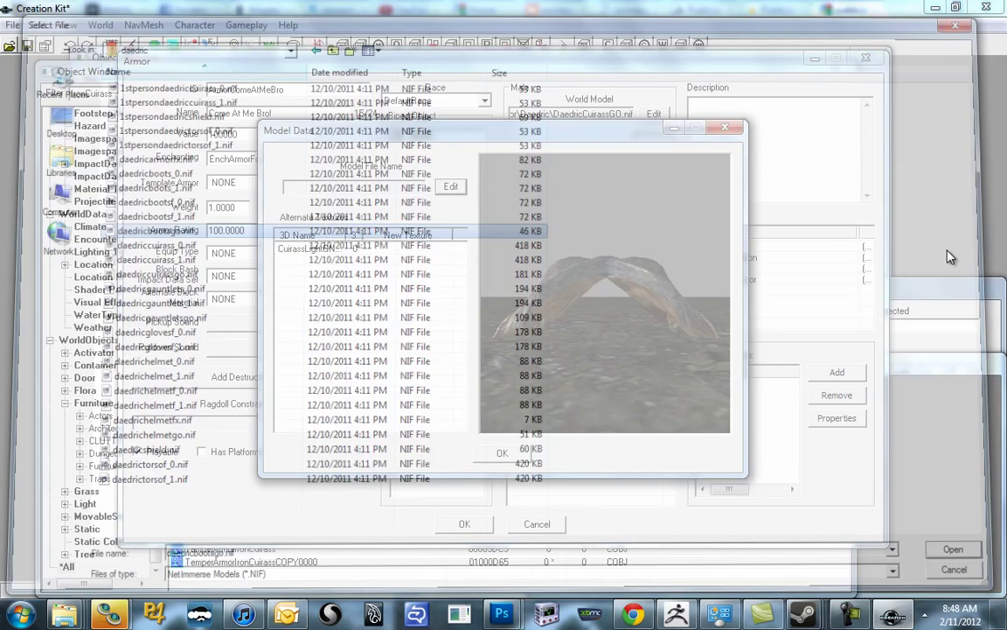
drag(639, 322, 577, 262)
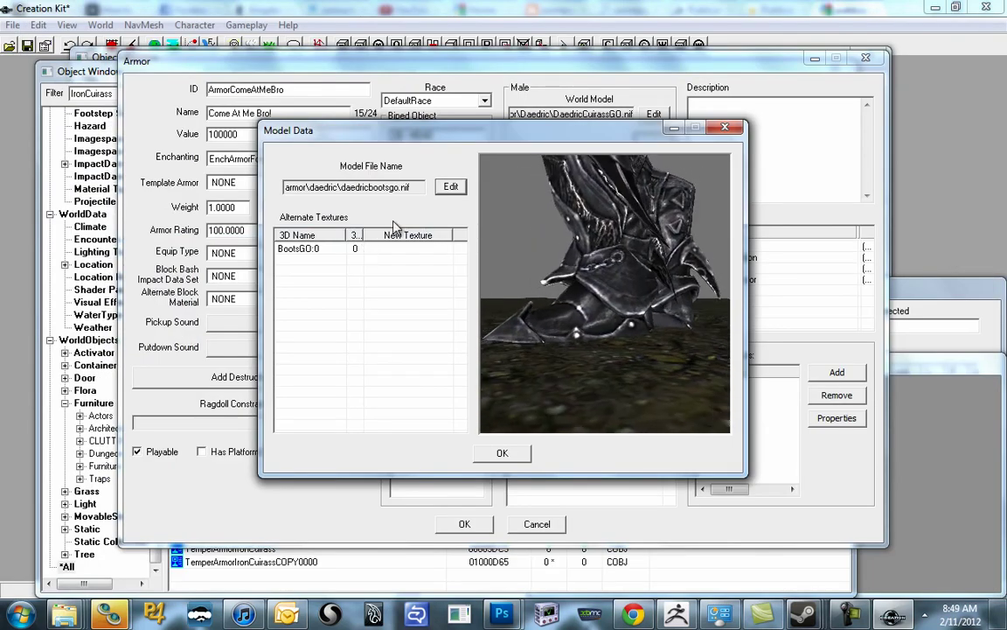
click(462, 190)
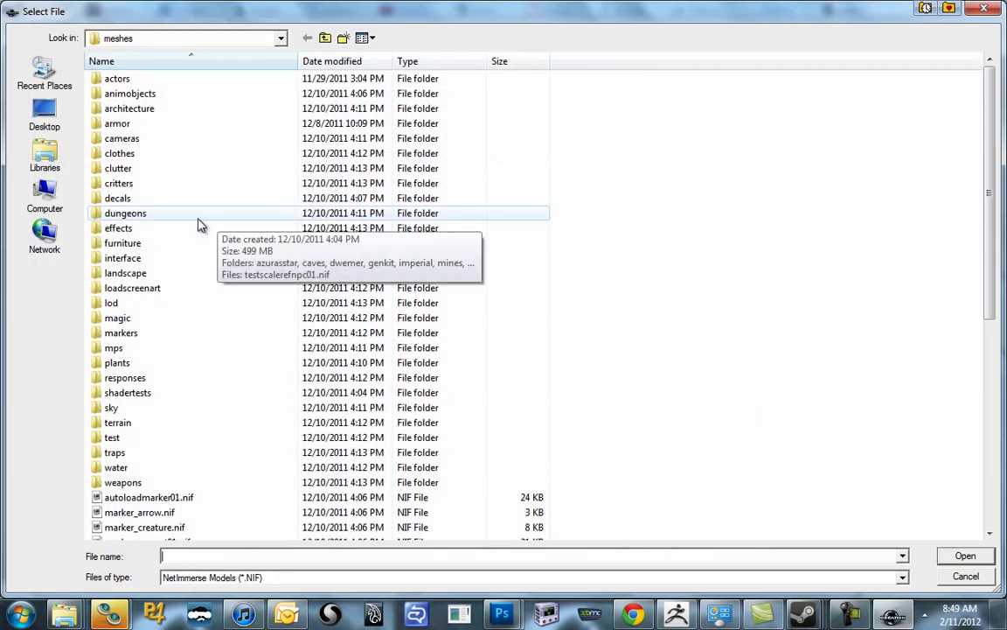
key(Escape)
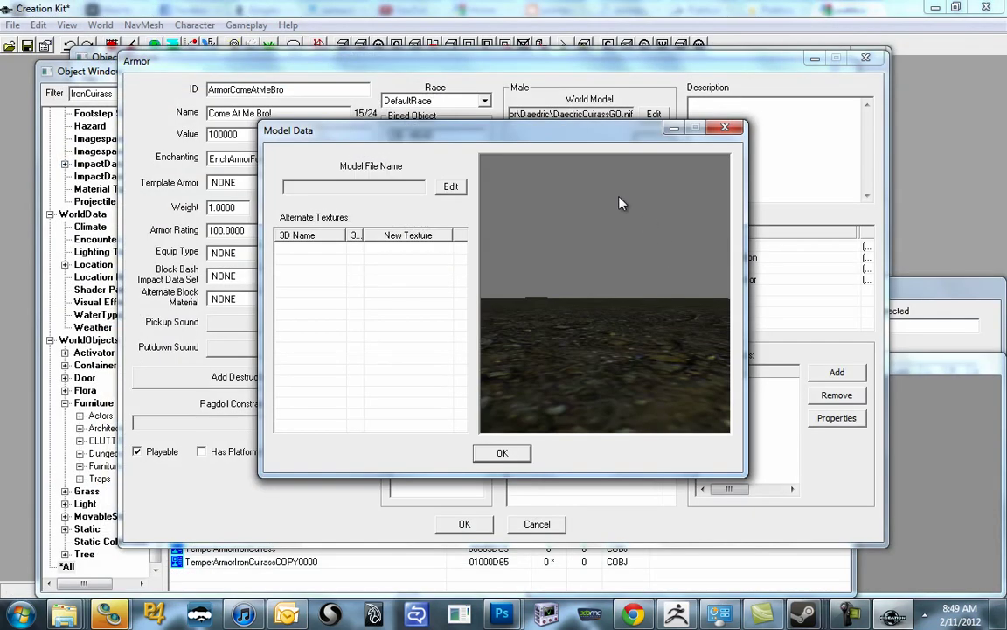
Copy the male model's daedriccuirassgo.nif path and paste it in as the female world model
click(502, 452)
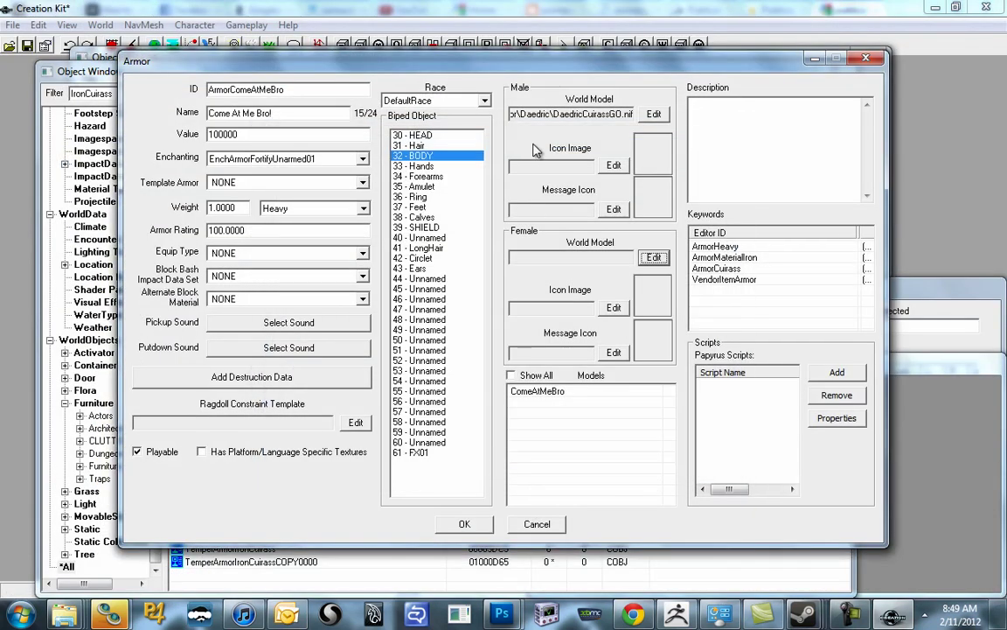
click(525, 113)
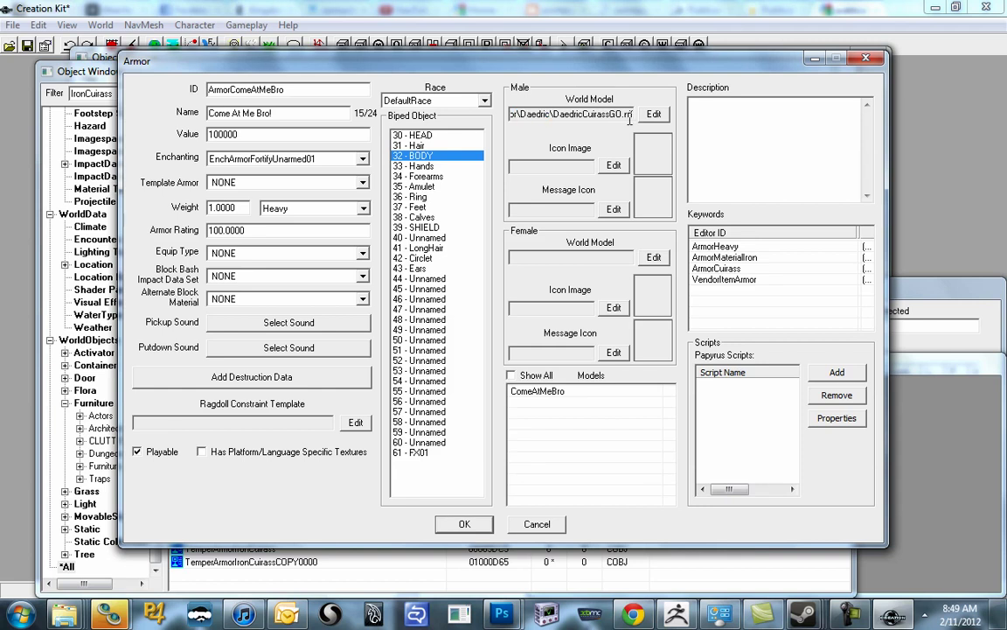
drag(634, 115, 258, 124)
key(ctrl+c)
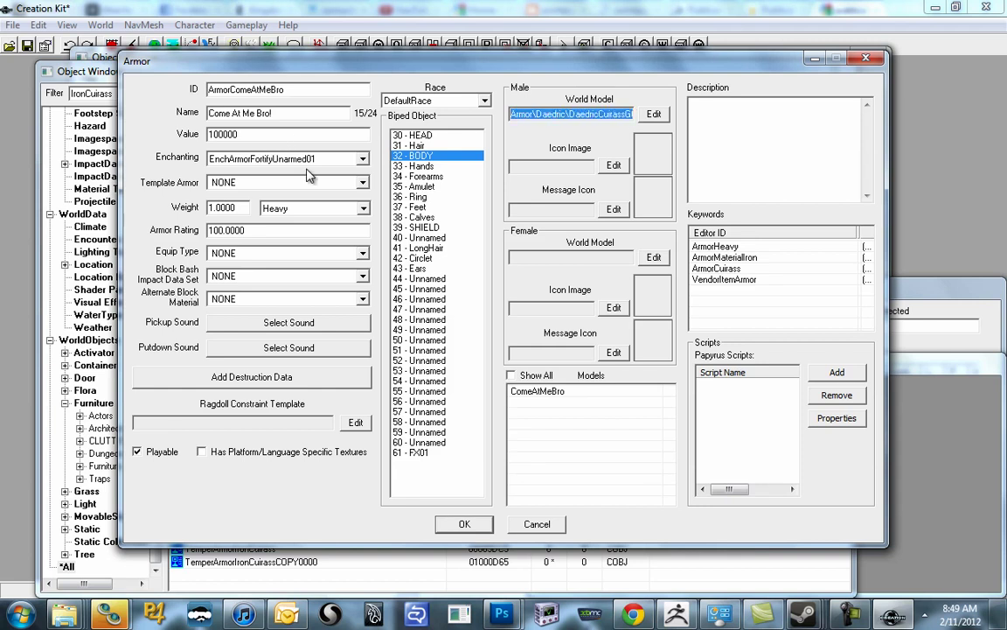
click(651, 256)
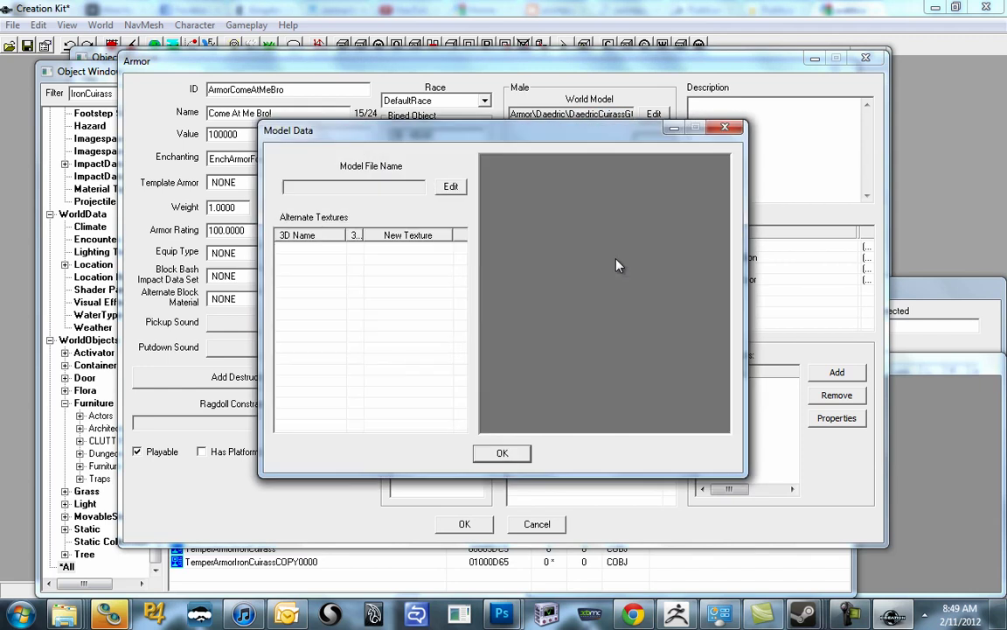
click(450, 186)
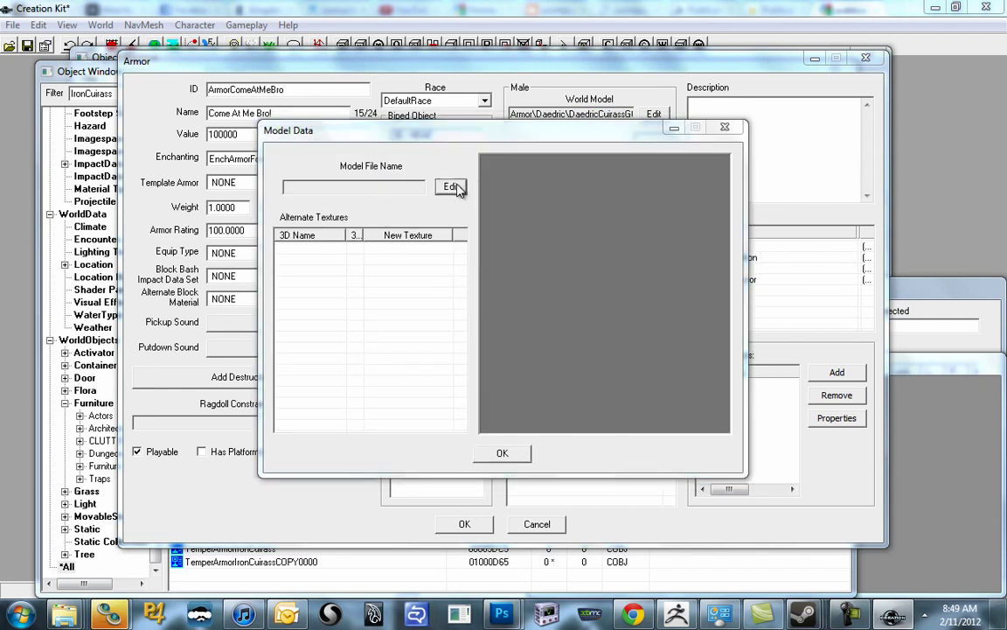
key(ctrl+v)
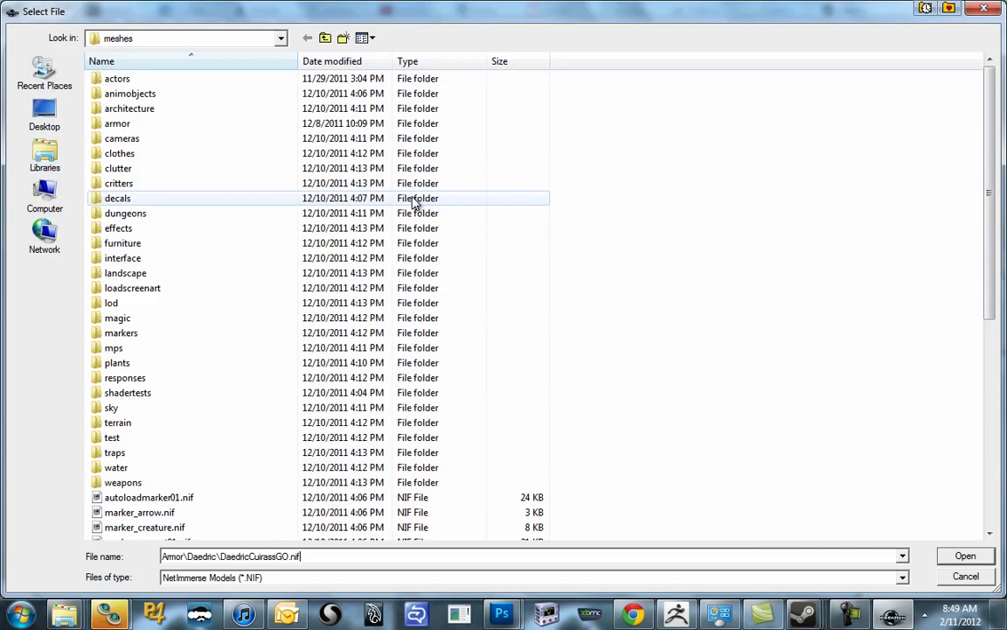
key(Return)
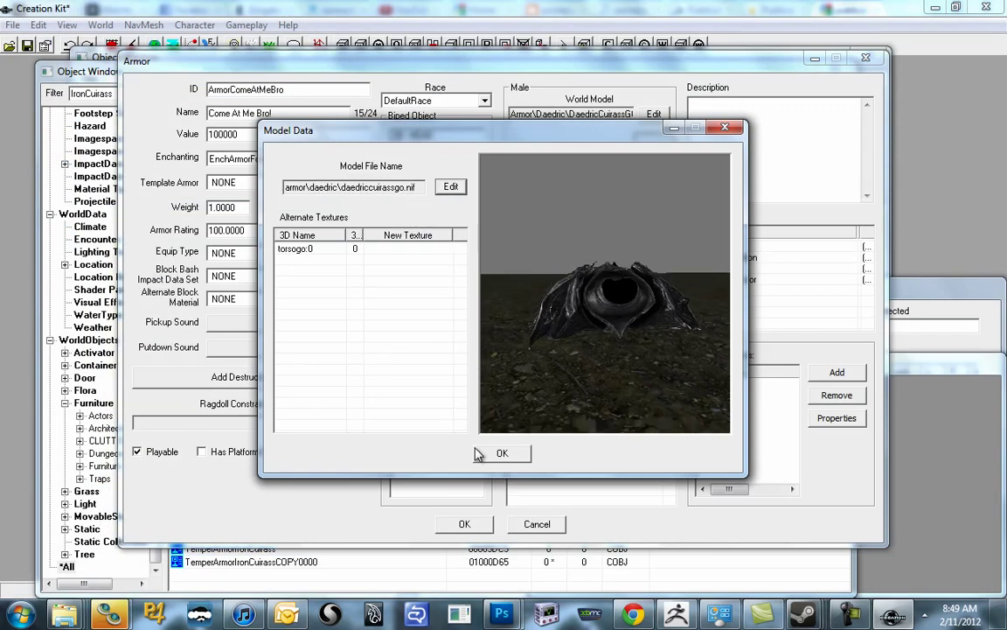
click(502, 452)
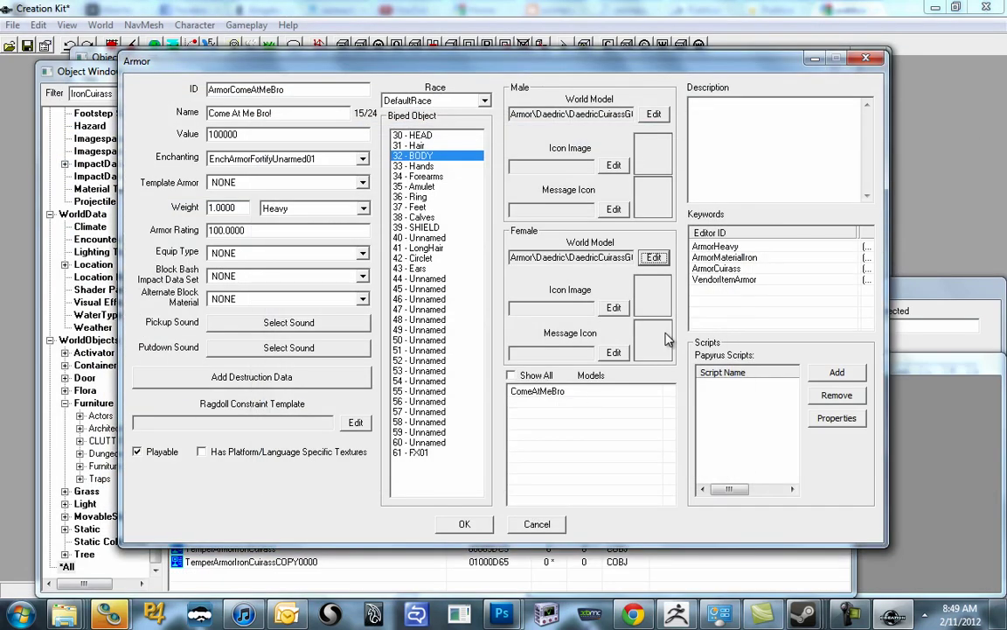
Save the Armor form by renaming the existing record to ArmorComeAtMeBro instead of creating a new object
click(722, 258)
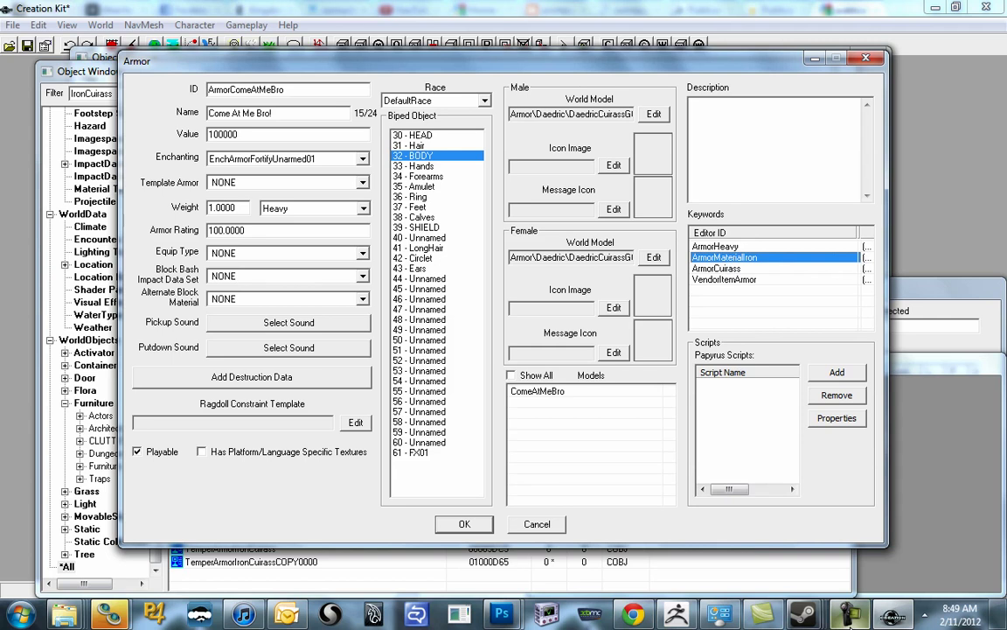
mouse_move(849, 618)
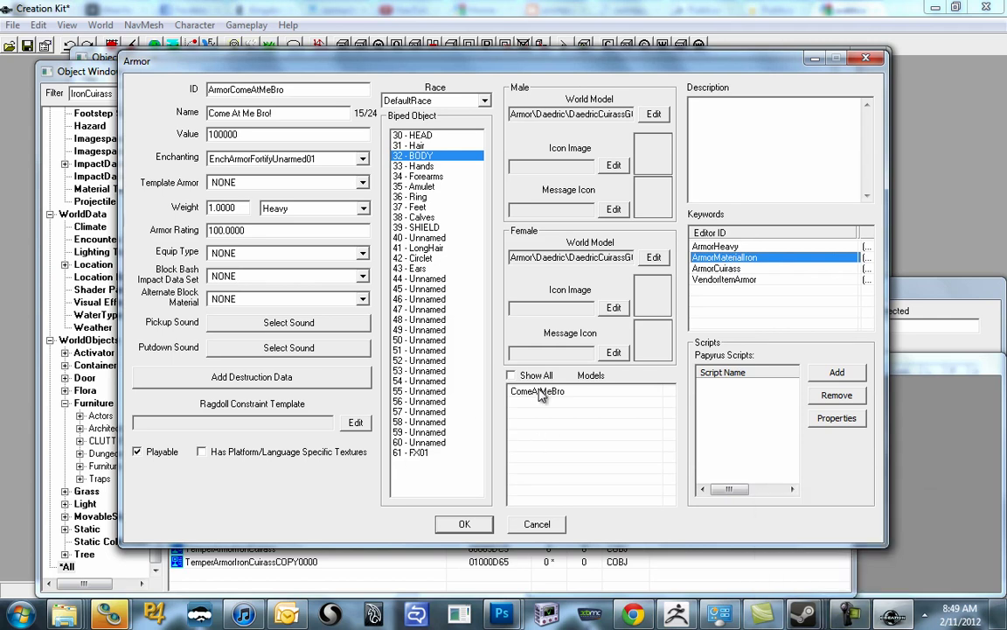
click(464, 524)
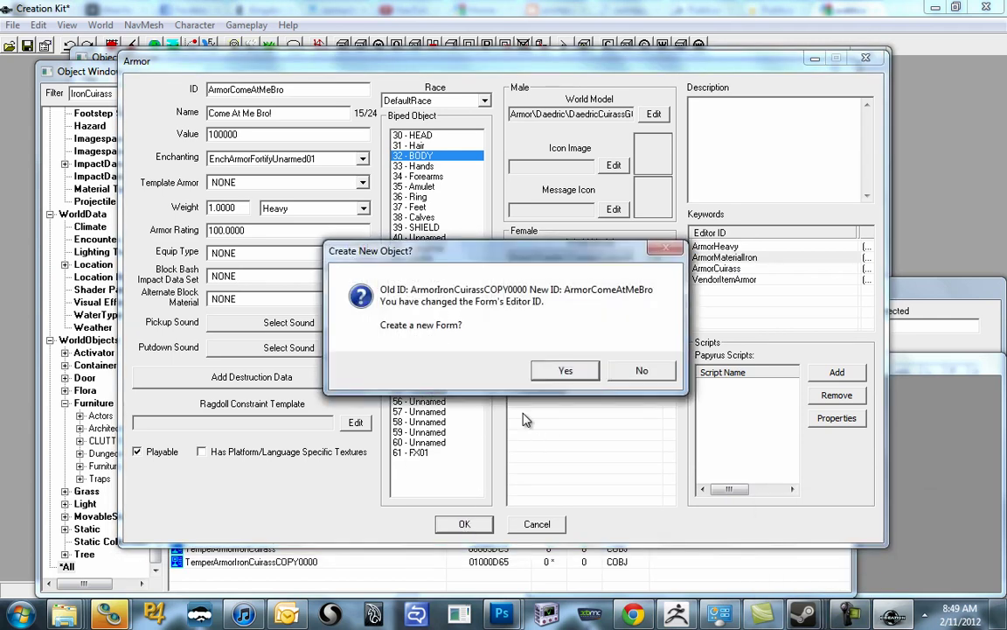
click(636, 371)
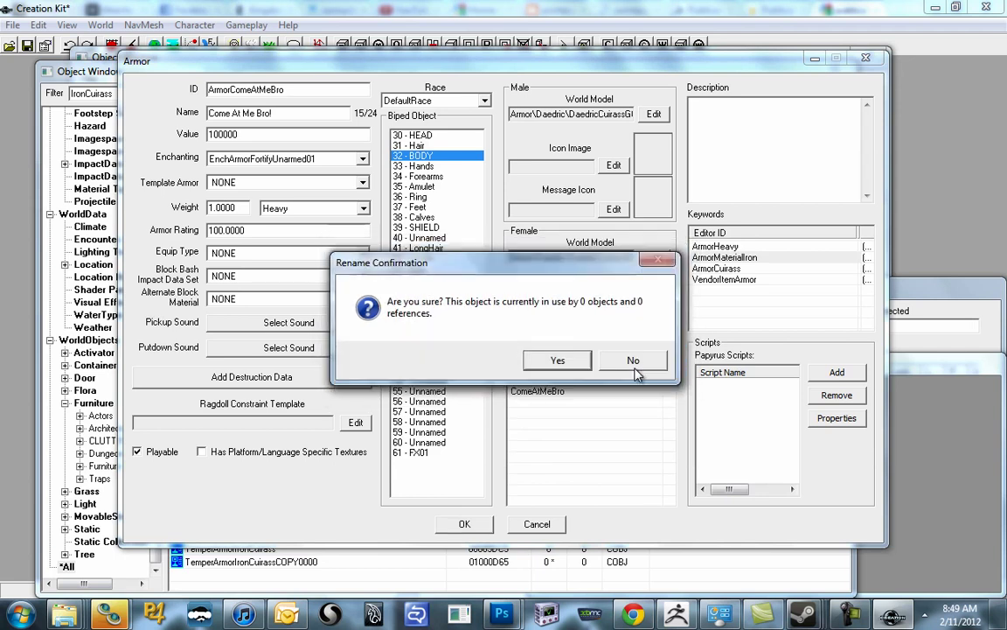
click(577, 361)
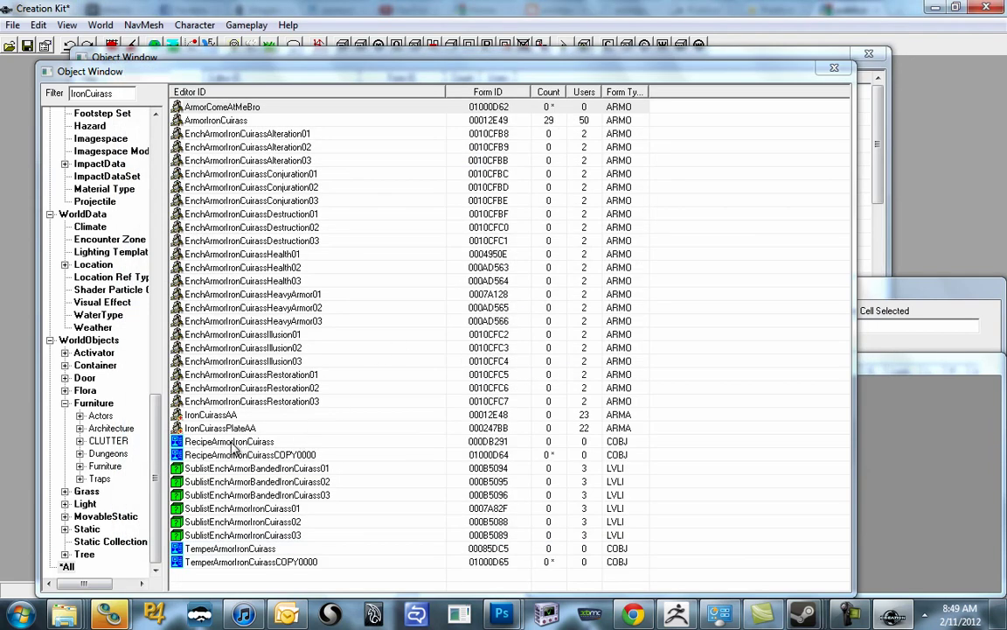
Open the copied iron cuirass recipe and edit its ID to RecipeArmorComeAtMeBro
click(225, 443)
click(226, 453)
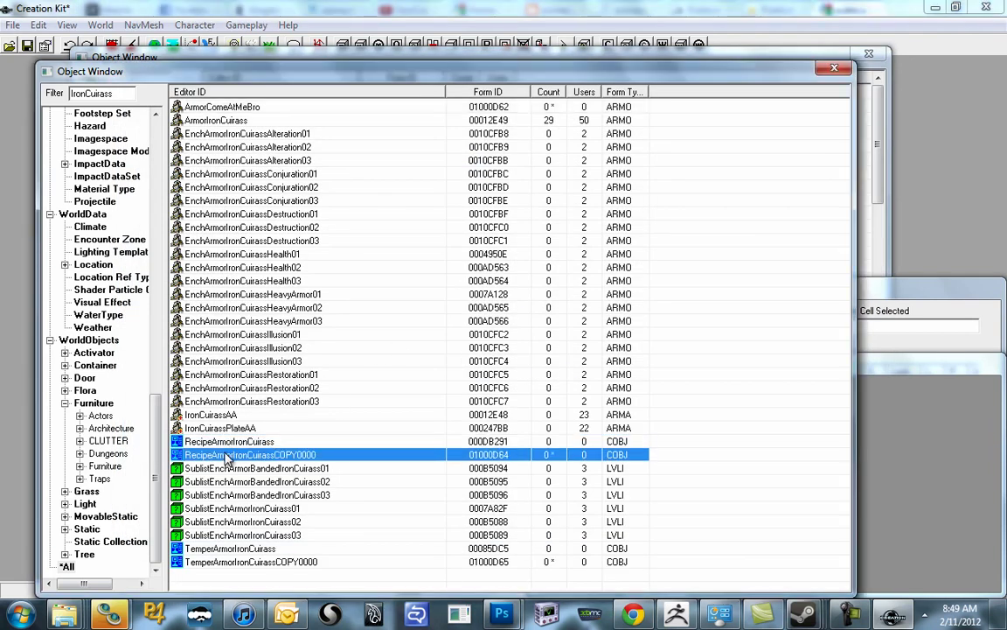
double_click(343, 456)
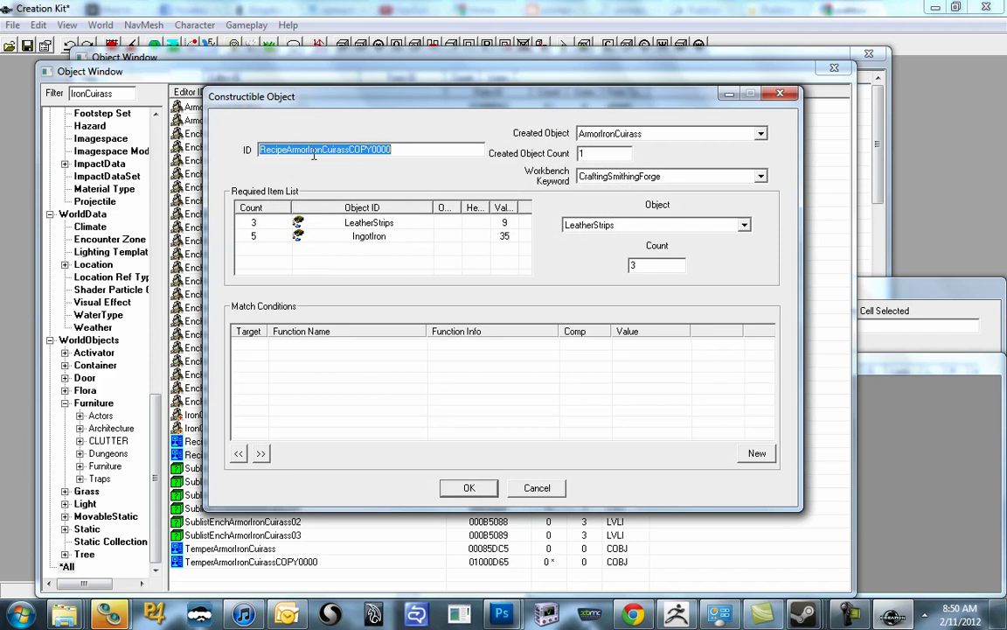
drag(308, 150, 394, 150)
key(BackSpace)
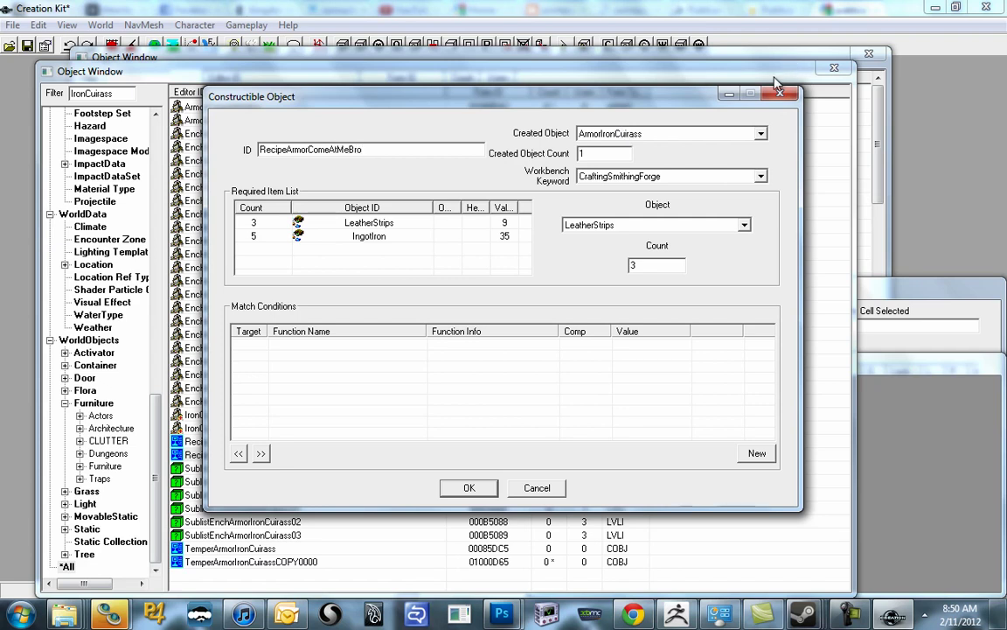
Make the recipe create ArmorComeAtMeBro, keeping CraftingSmithingForge as the workbench
click(705, 135)
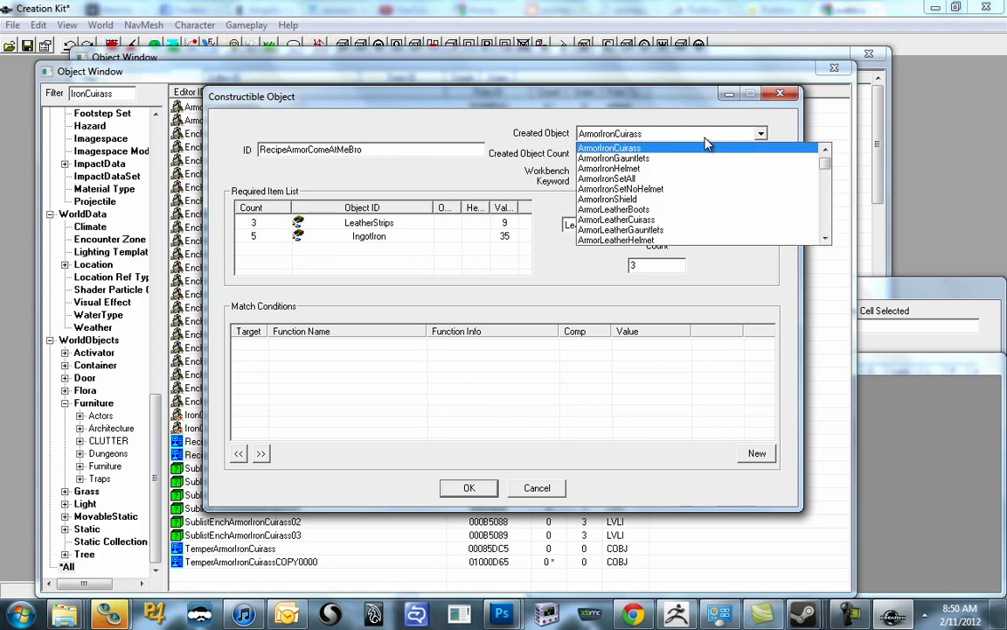
text(armorco)
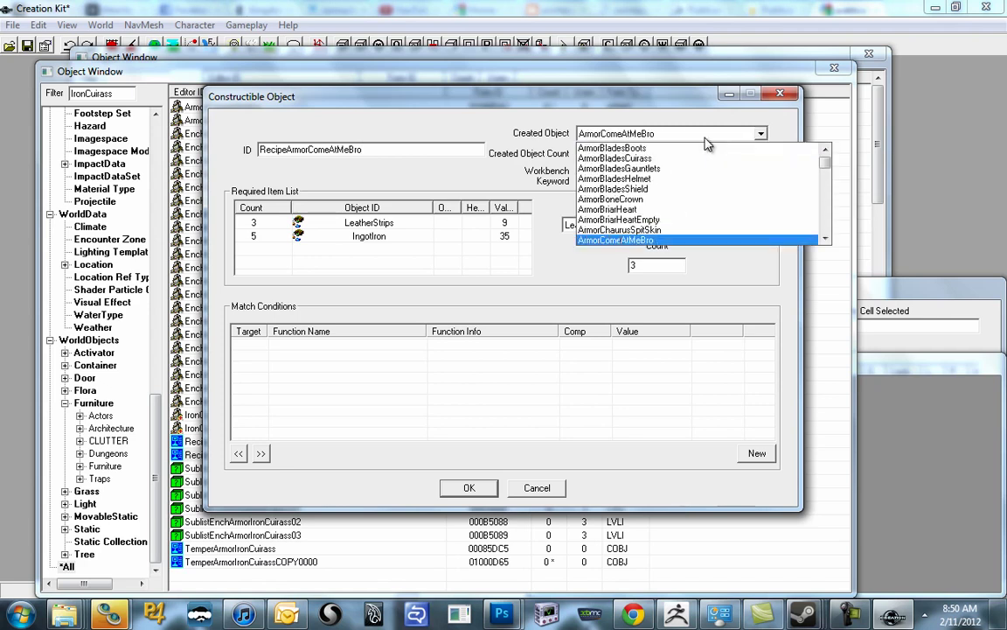
key(Return)
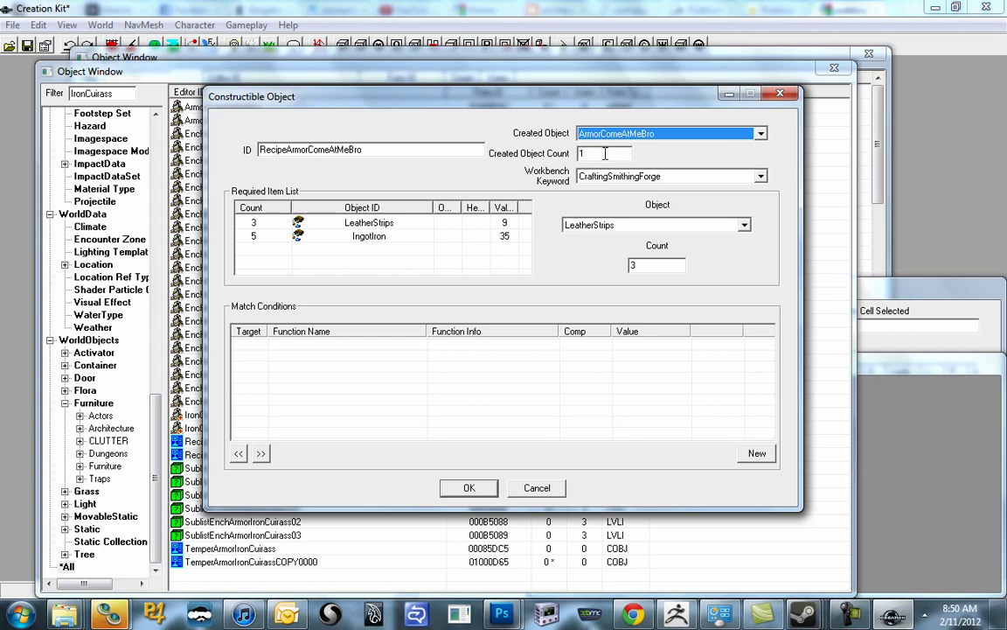
click(618, 179)
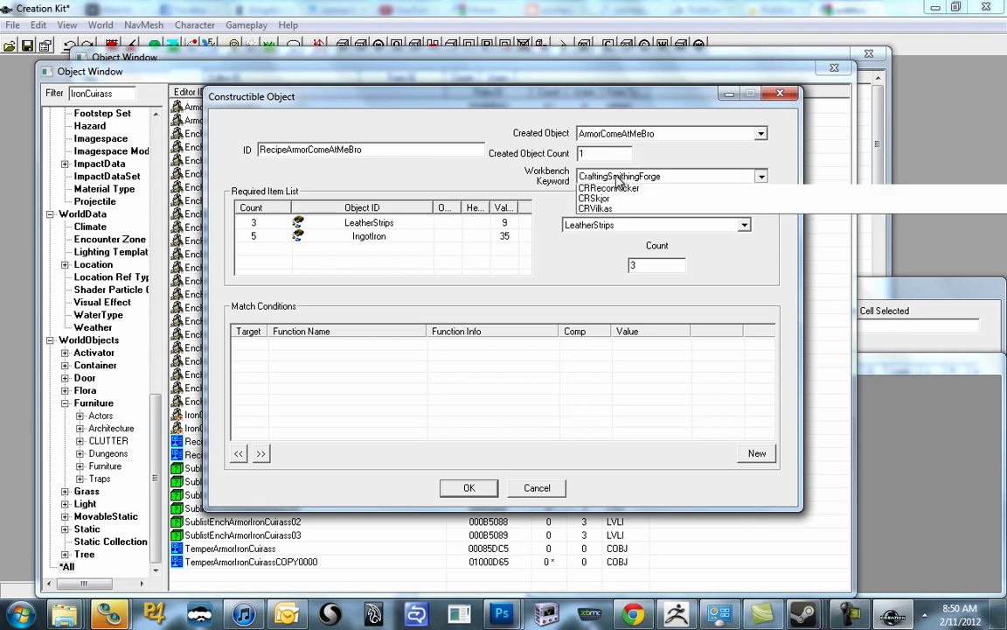
click(596, 200)
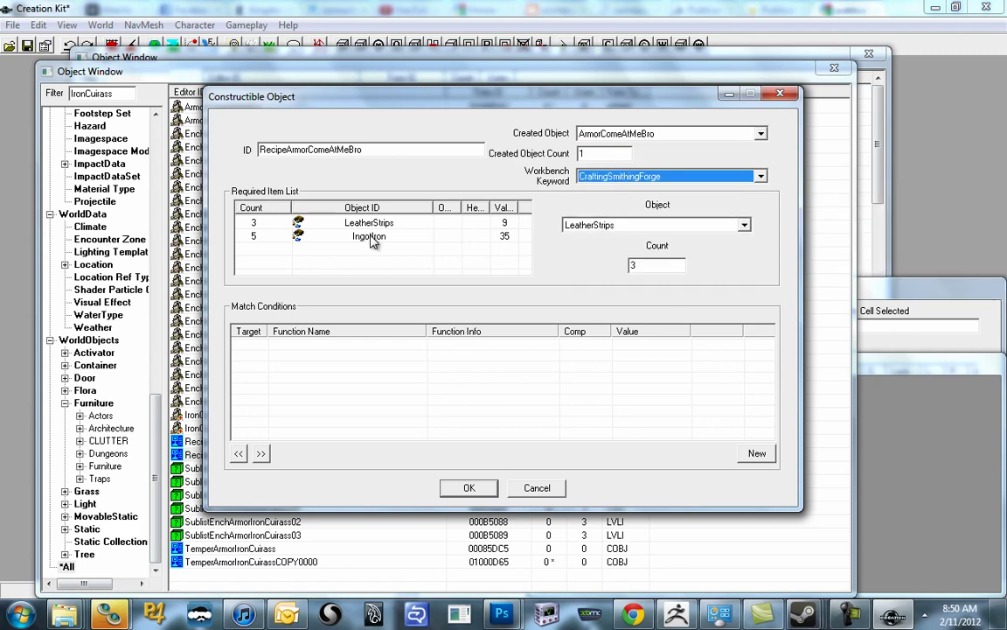
Remove the IngotIron ingredient and set the LeatherStrips count to 1
click(337, 236)
right_click(338, 235)
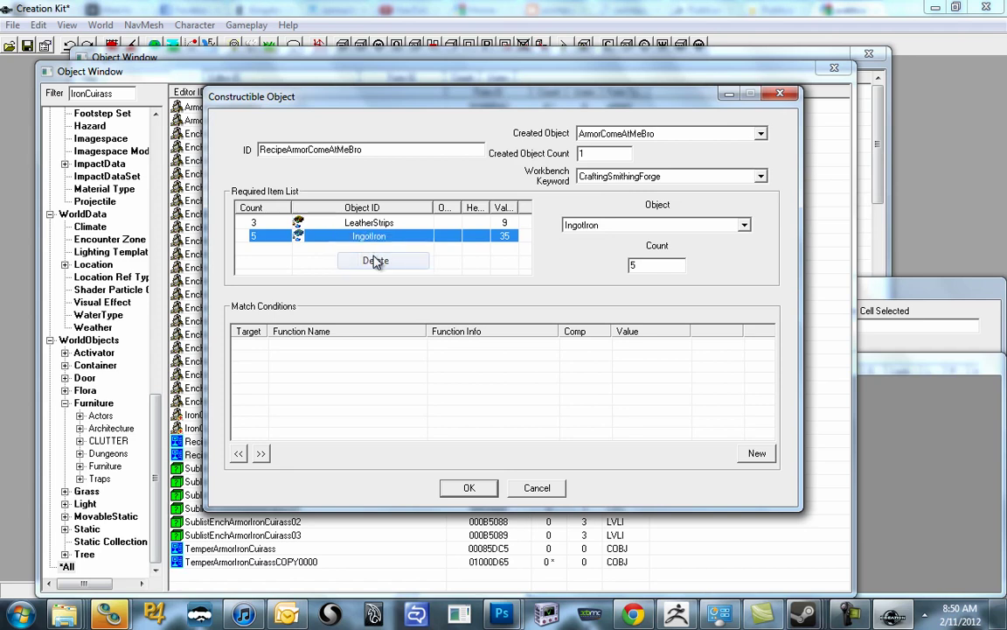
click(375, 260)
key(Tab)
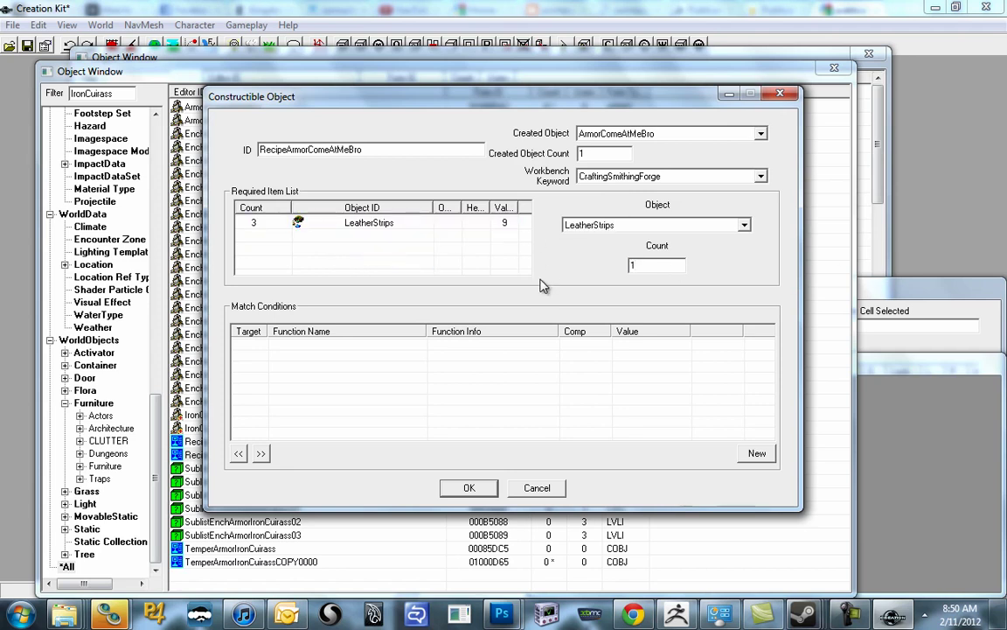
text(1)
click(405, 238)
right_click(359, 245)
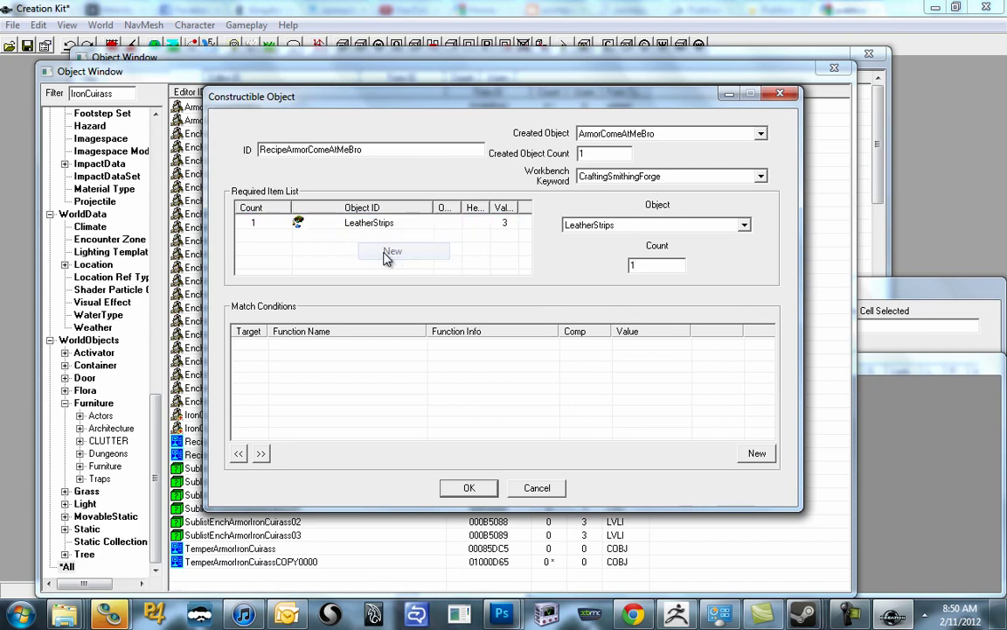
click(387, 252)
right_click(366, 227)
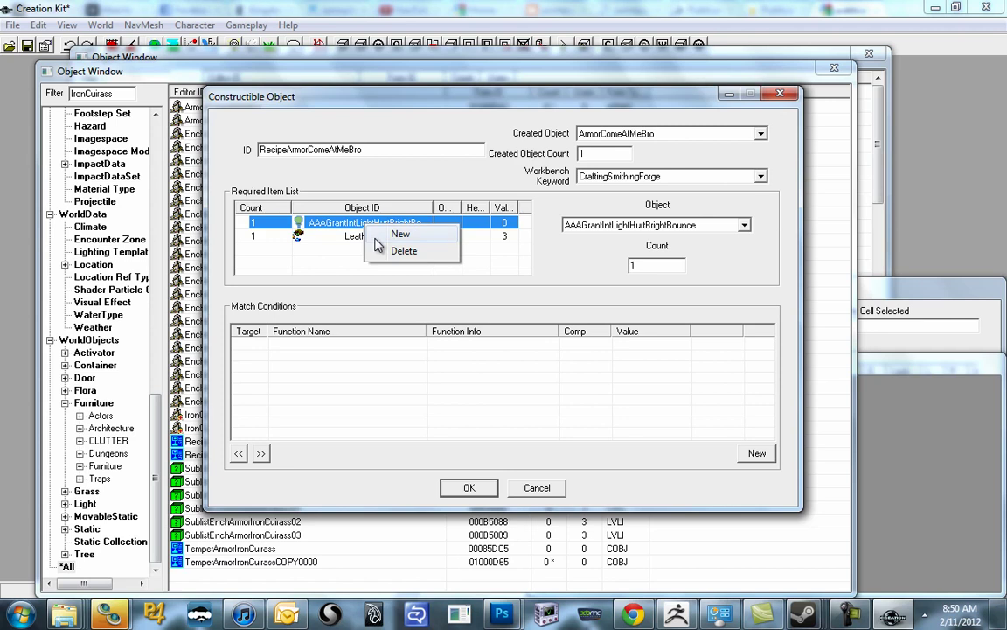
click(388, 252)
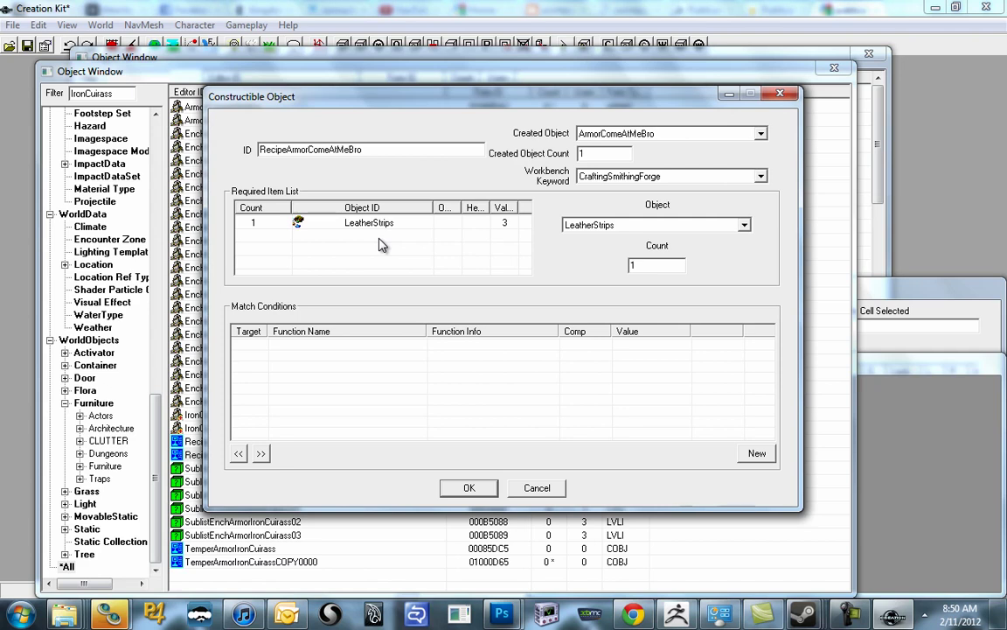
Save the forge recipe by renaming the copy to RecipeArmorComeAtMeBro rather than creating a new form
click(467, 490)
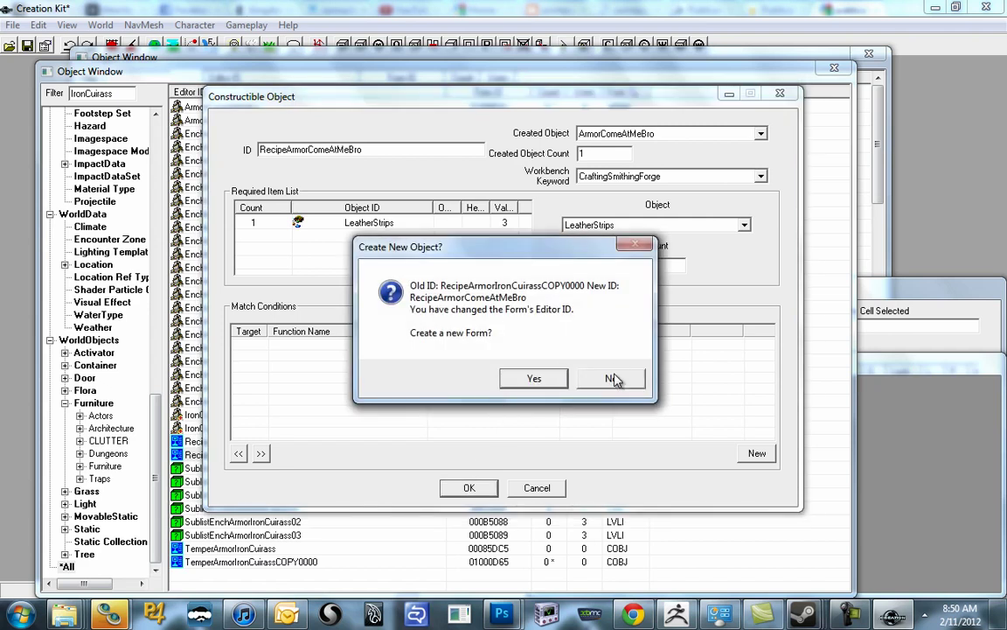
click(614, 379)
click(562, 366)
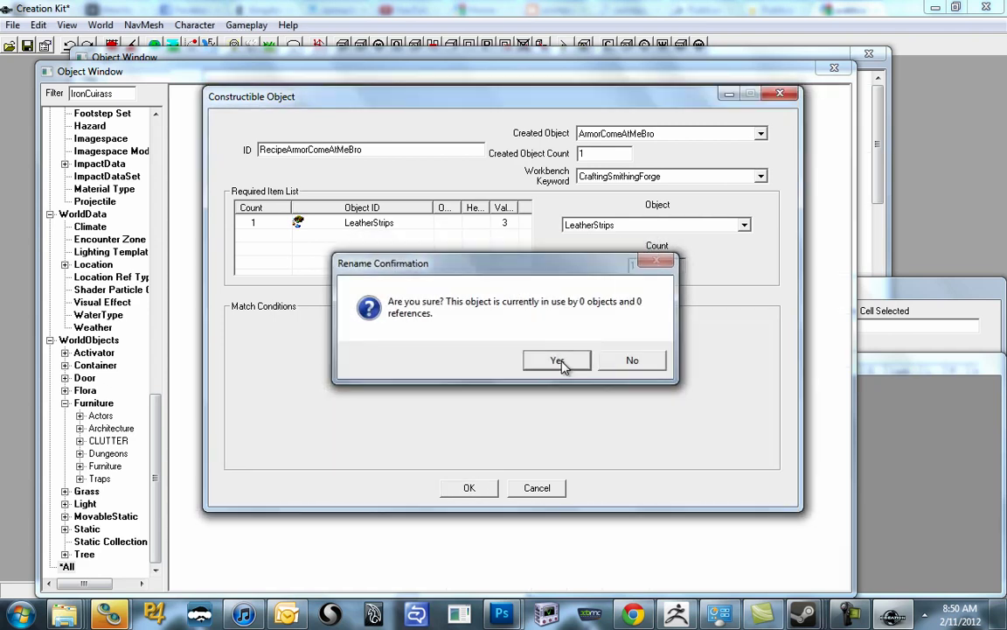
click(223, 562)
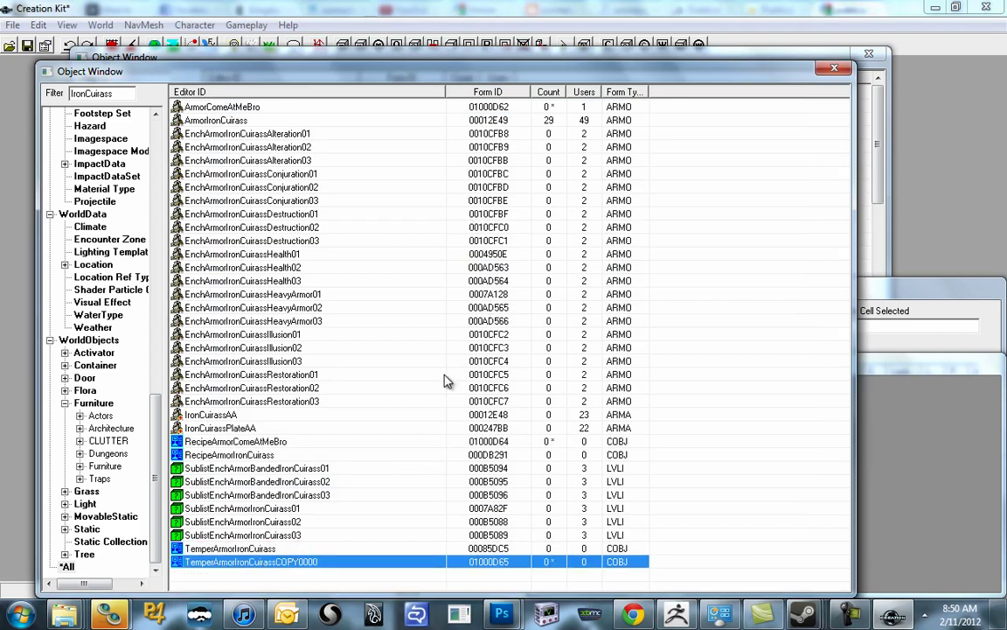
Rename the copied recipe's ID to TemperArmorComeAtMeBro and set ArmorComeAtMeBro as its created object
key(Return)
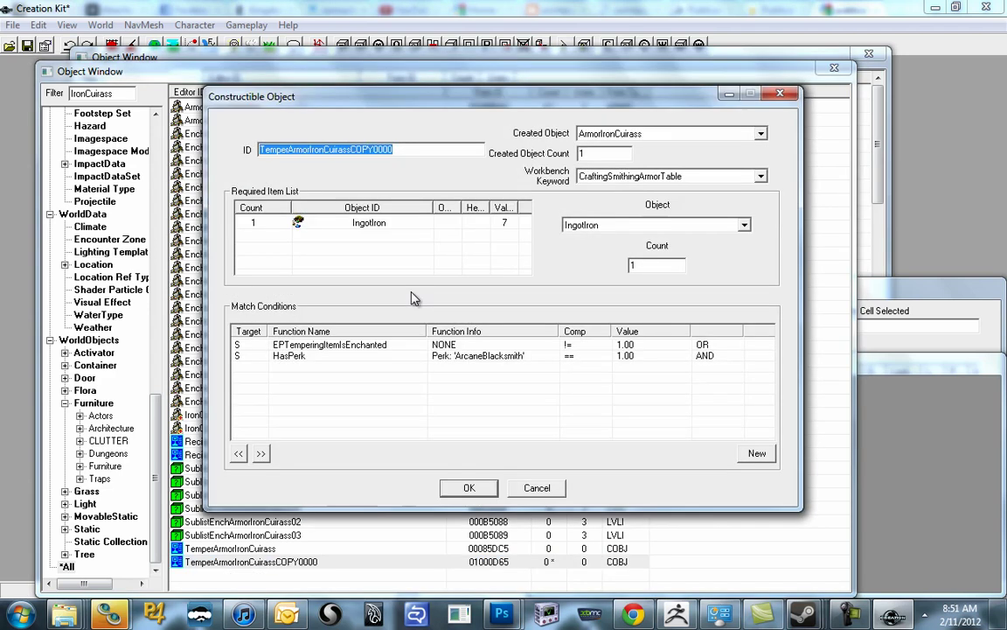
drag(311, 149, 394, 149)
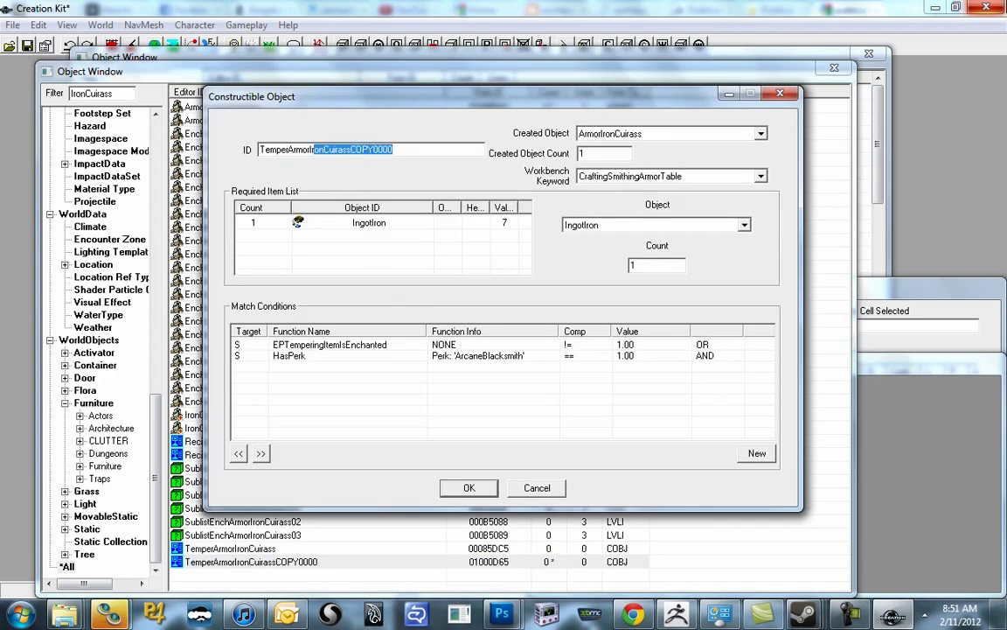
key(Delete)
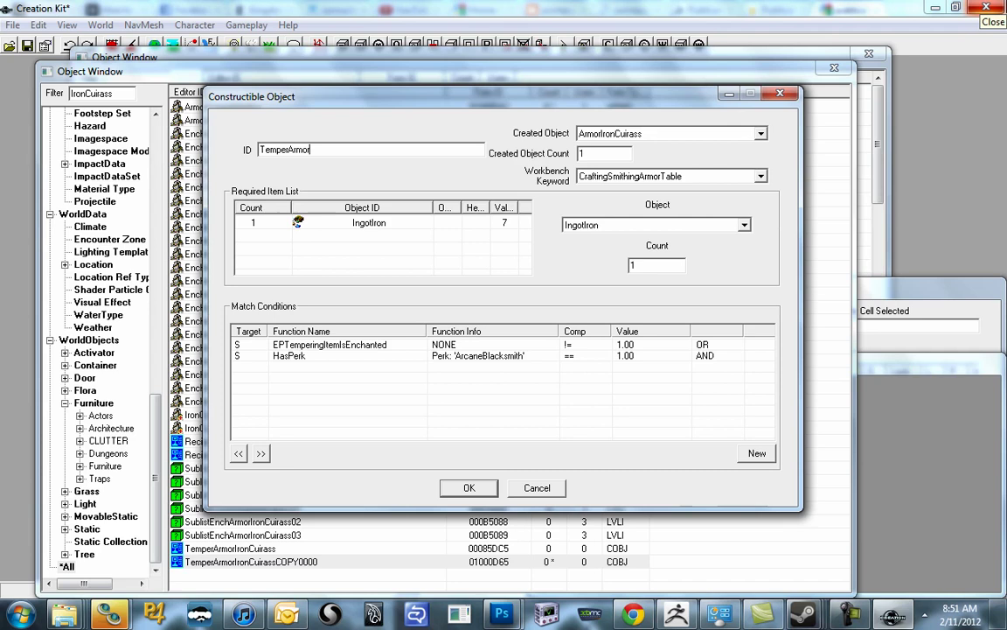
text(ComeAt)
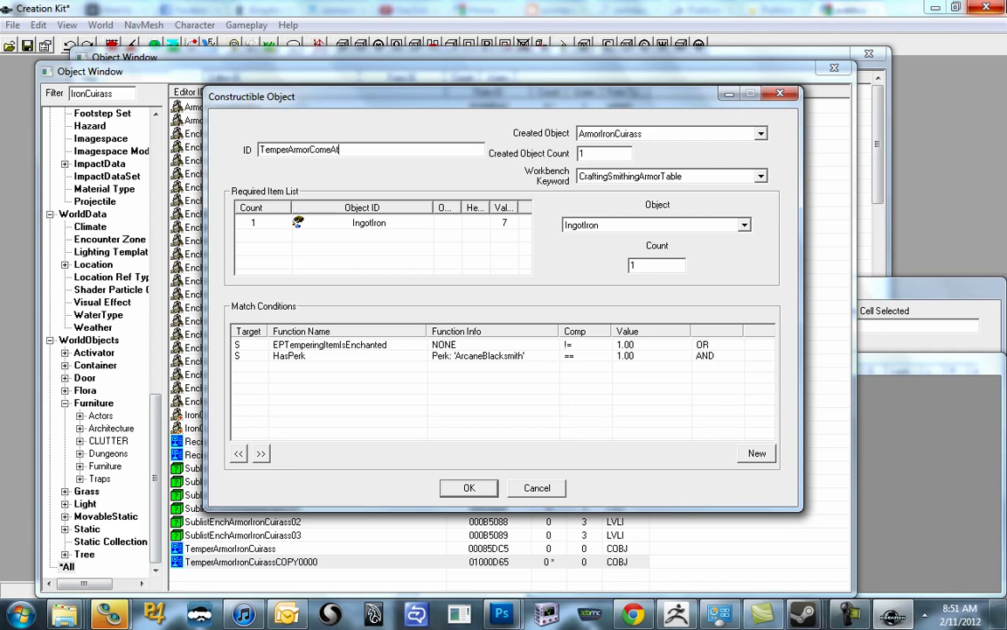
text(MeBro)
key(Tab)
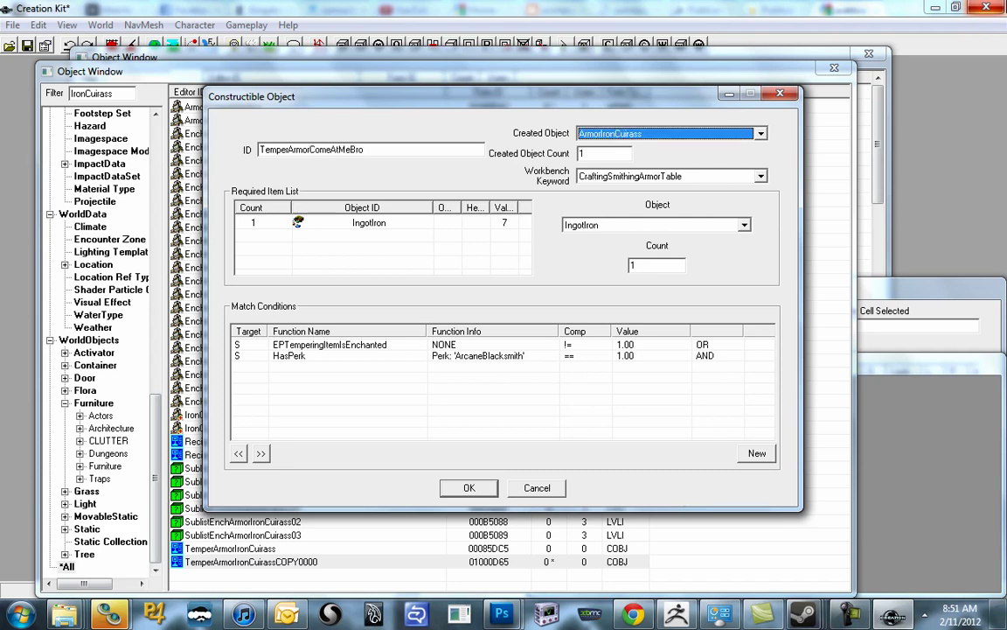
text(armorco)
Keep the CraftingSmithingArmorTable workbench, replace IngotIron with LeatherStrips, and confirm the recipe
click(616, 177)
click(628, 189)
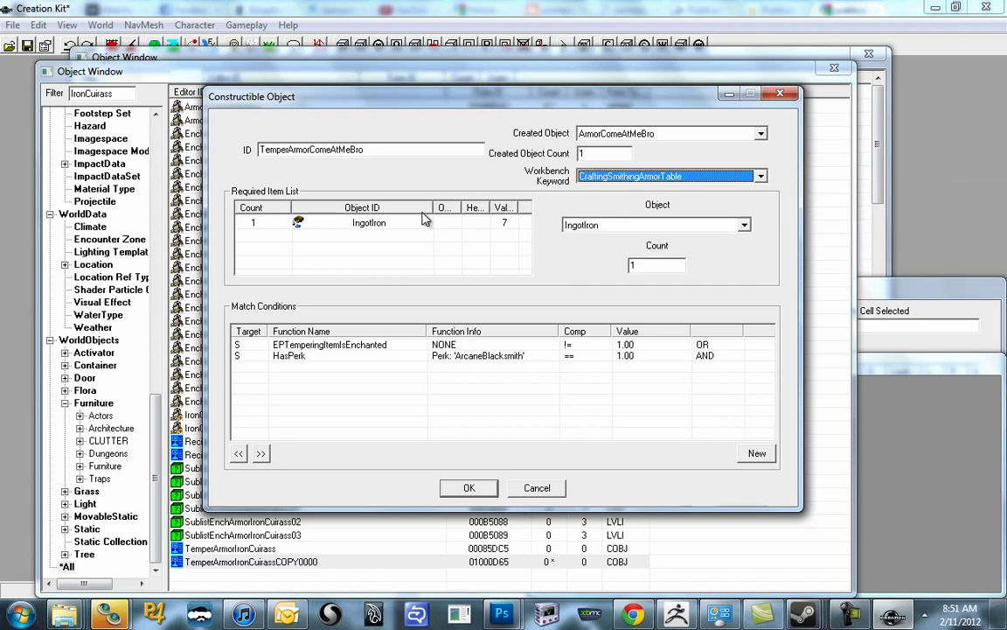
click(384, 226)
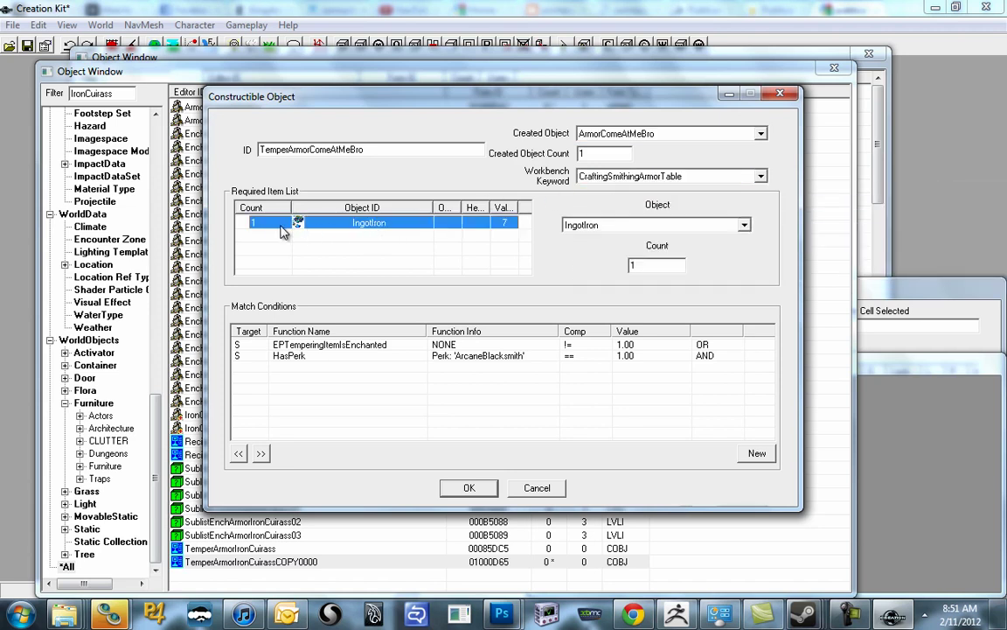
click(610, 226)
text(le)
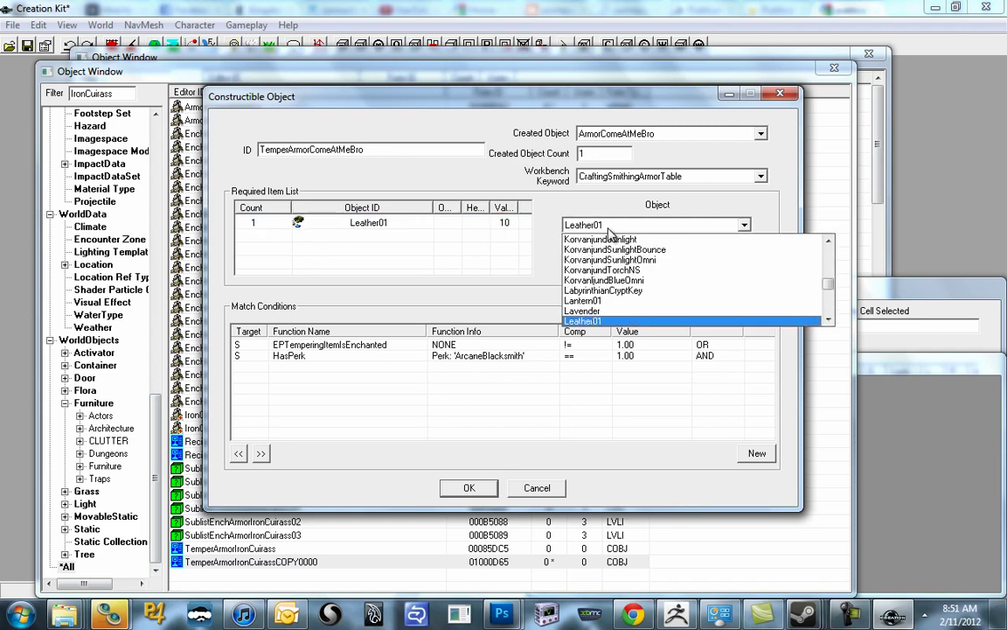
key(Down)
key(Return)
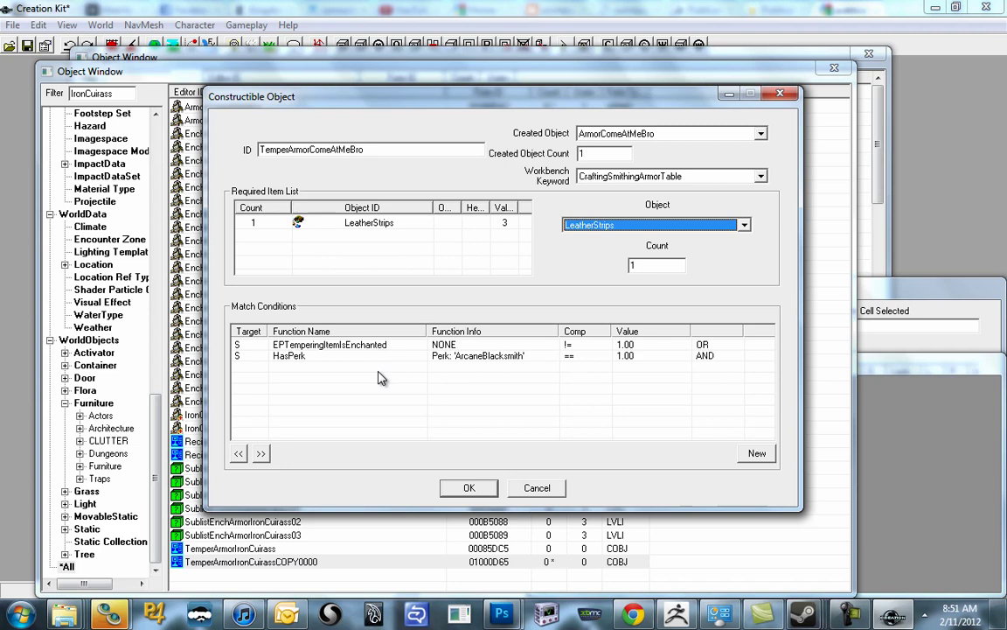
click(464, 357)
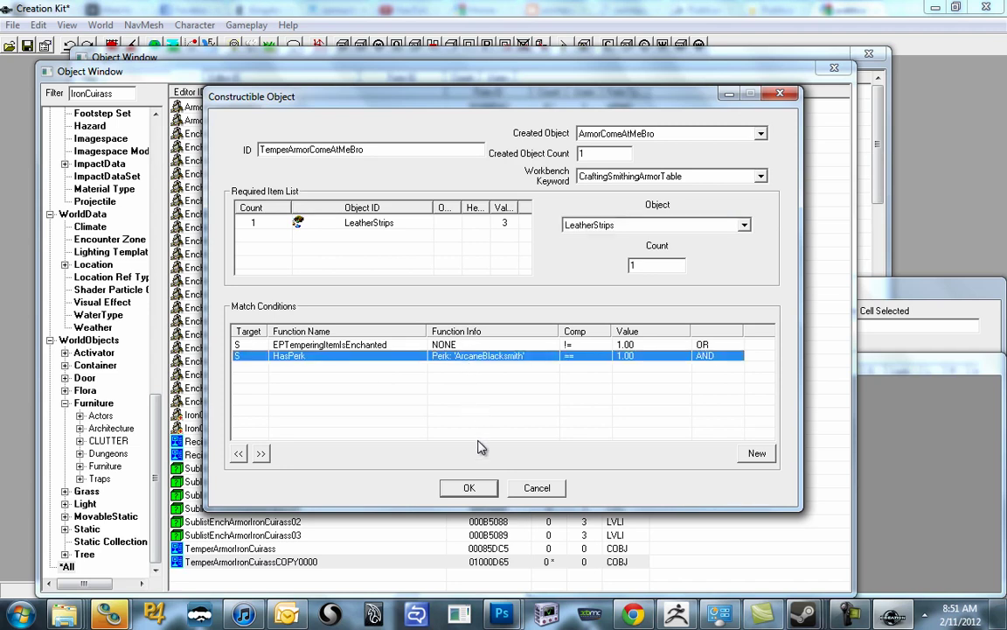
click(488, 492)
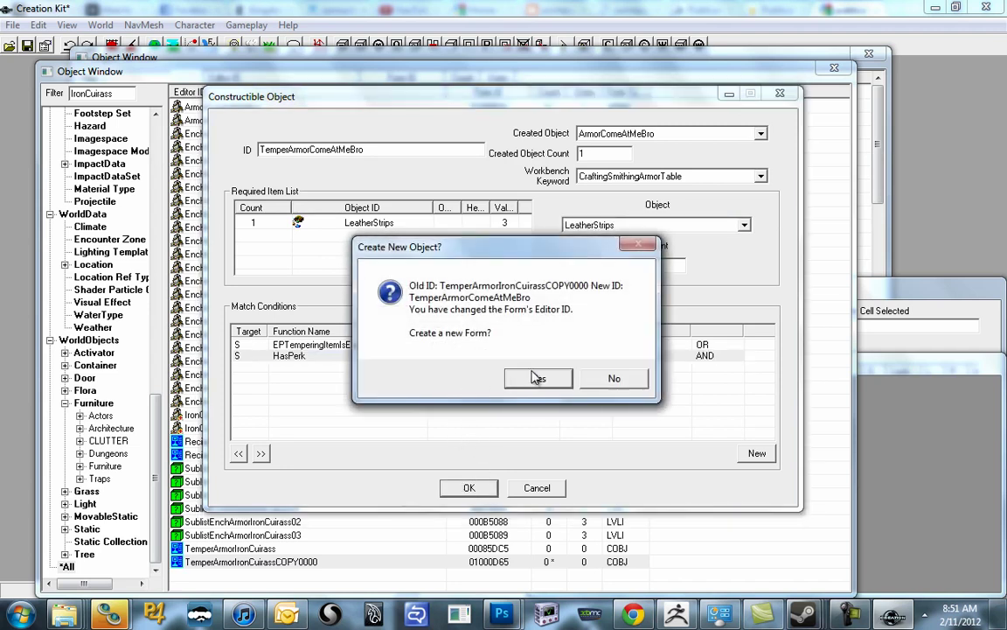
Rename the existing recipe instead of creating a new form, then save the plugin as RonRon.esp
click(589, 379)
click(577, 360)
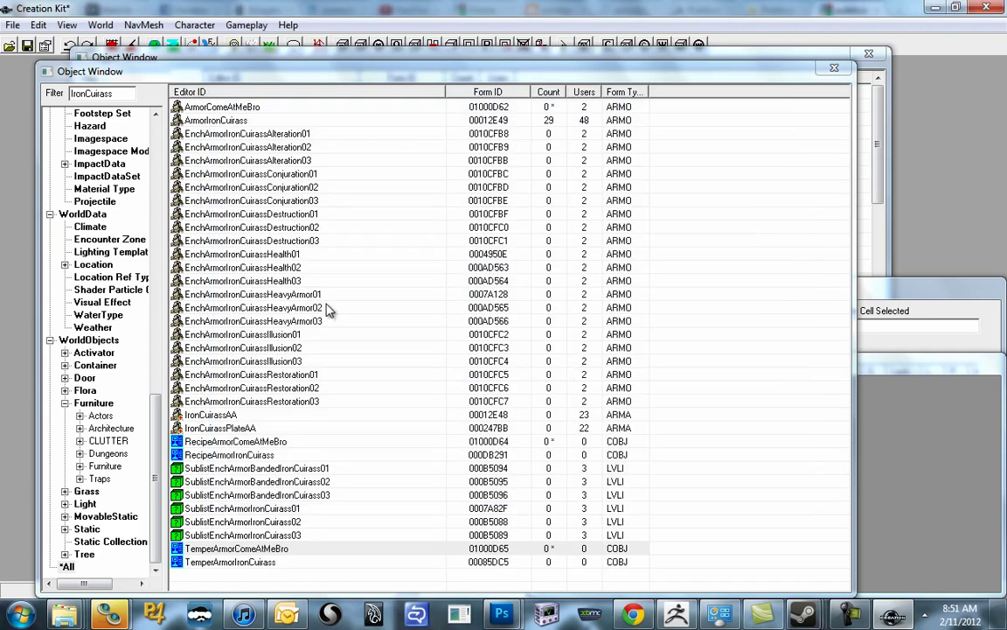
click(29, 45)
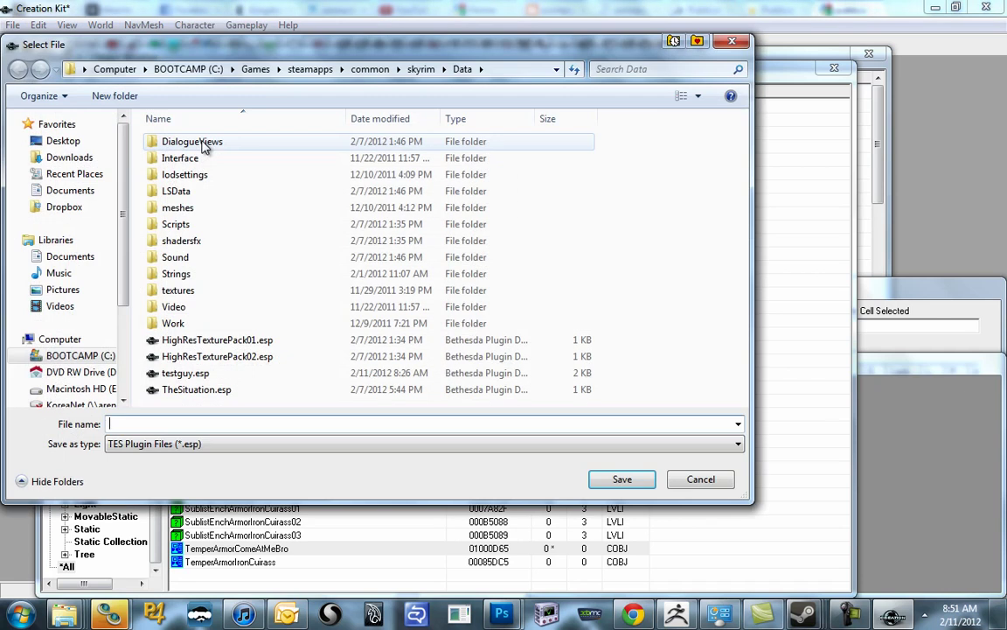
text(RonRon)
key(Return)
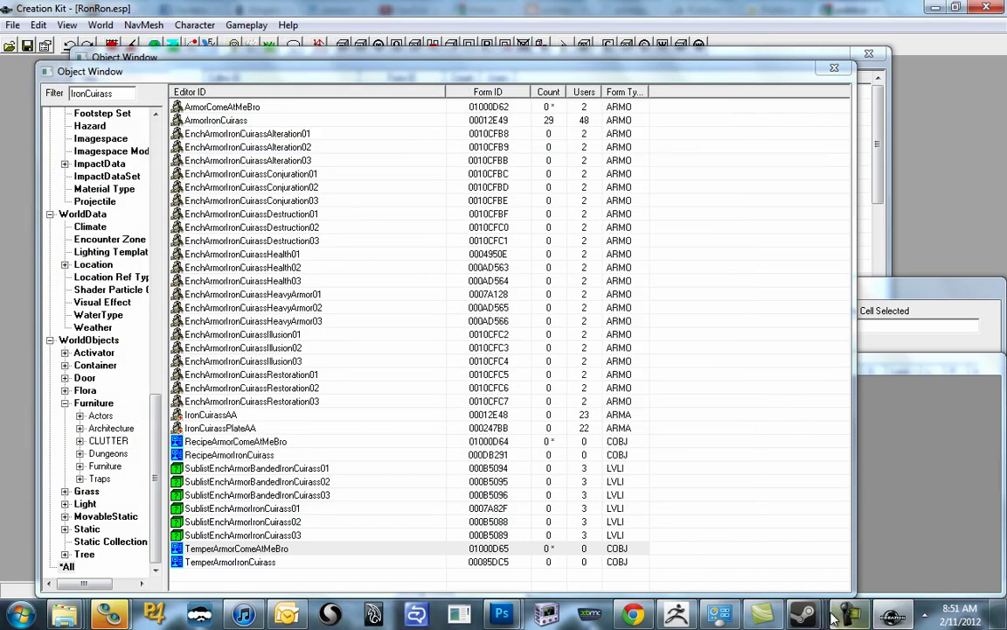
Launch The Elder Scrolls V: Skyrim from the Steam library
mouse_move(810, 617)
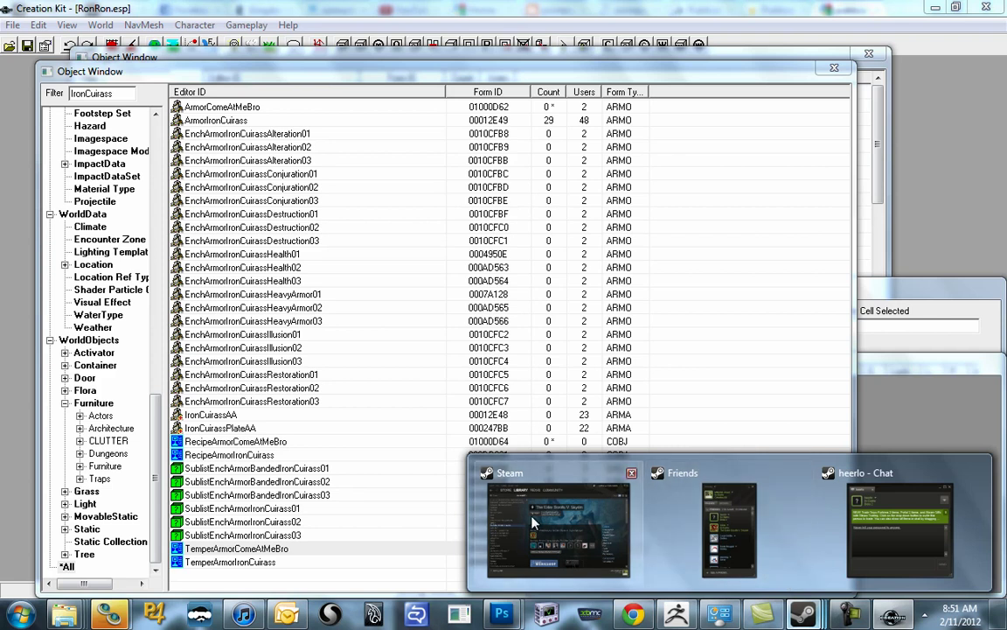
click(477, 463)
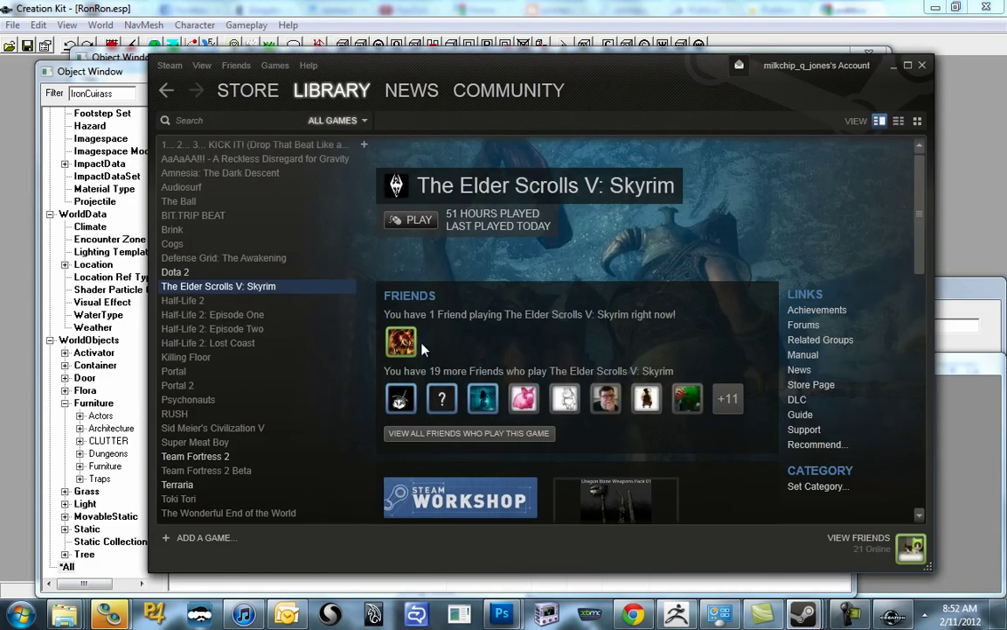
key(alt+Tab)
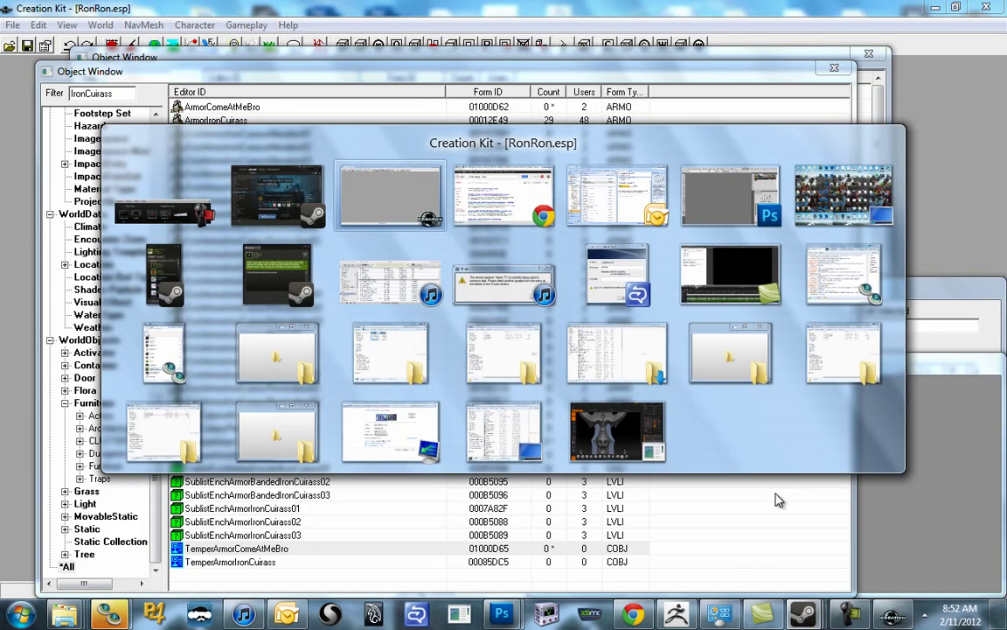
key(alt+Tab)
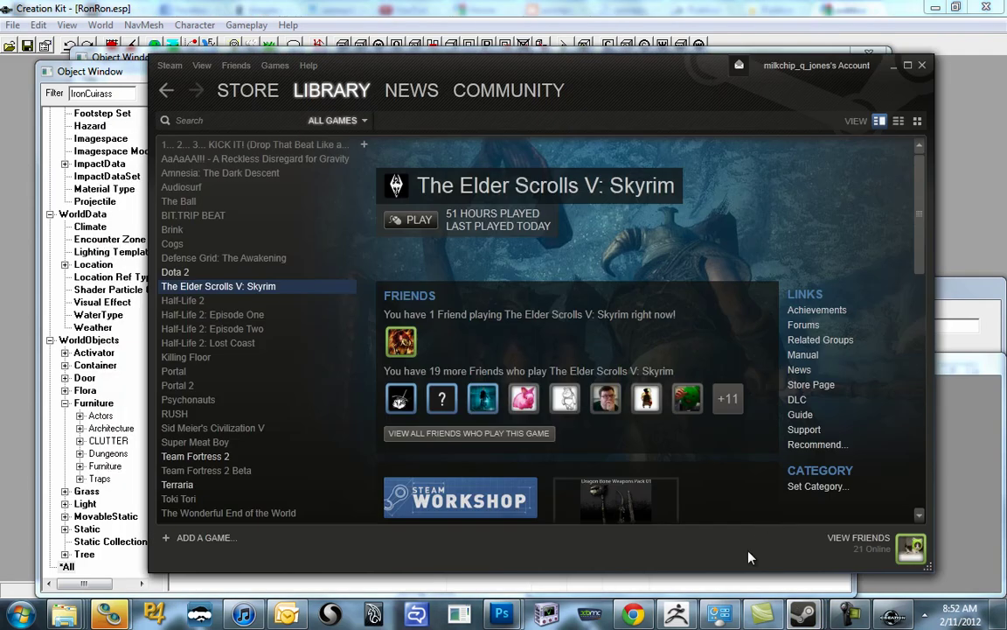
double_click(260, 288)
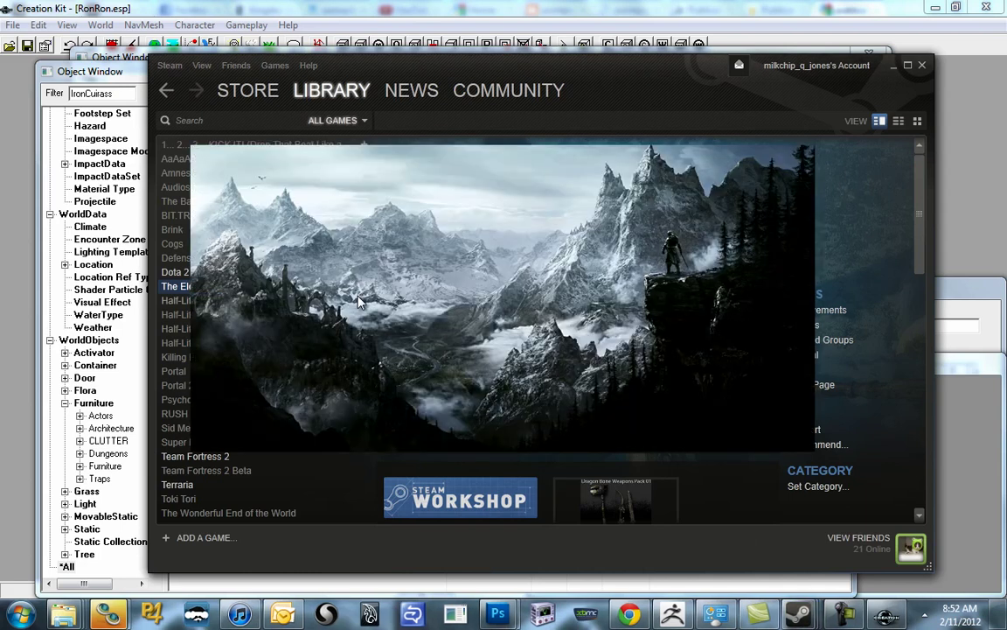
Untick testguy.esp and TheSituation.esp in Data Files, keeping RonRon.esp, then start the game
click(781, 315)
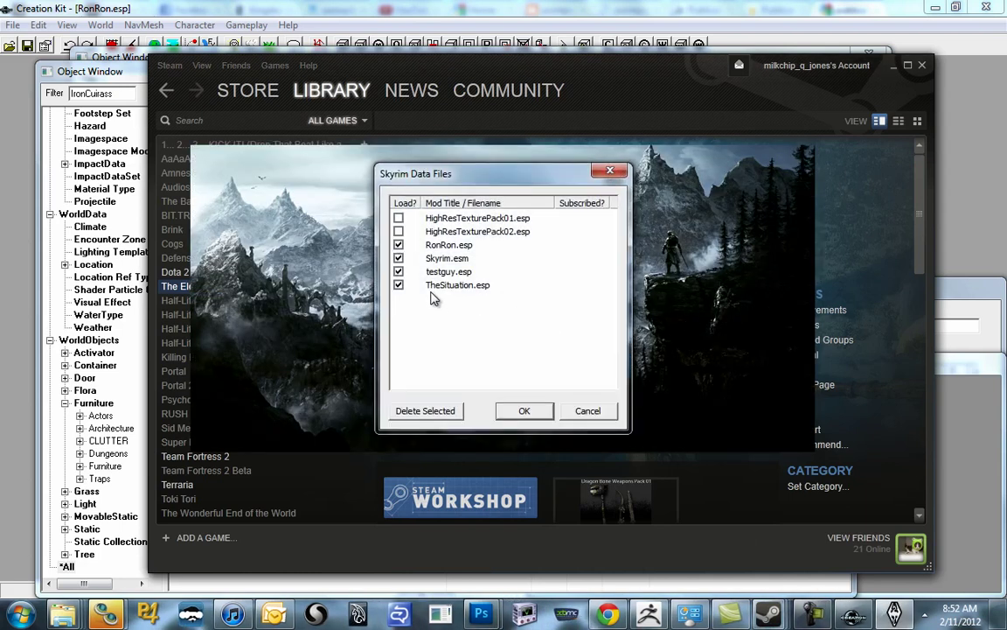
click(398, 271)
click(399, 285)
click(522, 411)
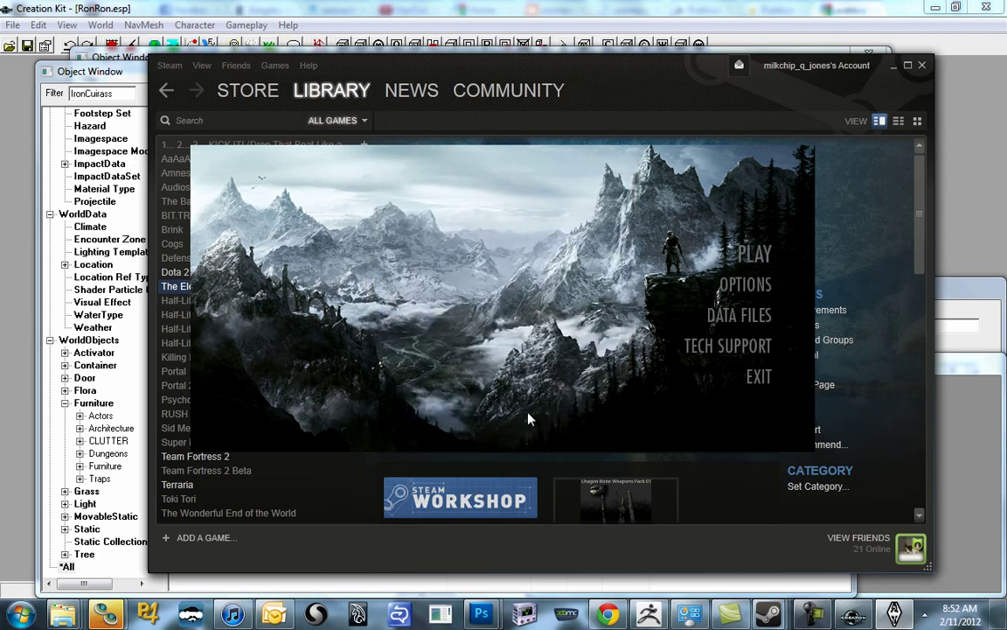
click(753, 255)
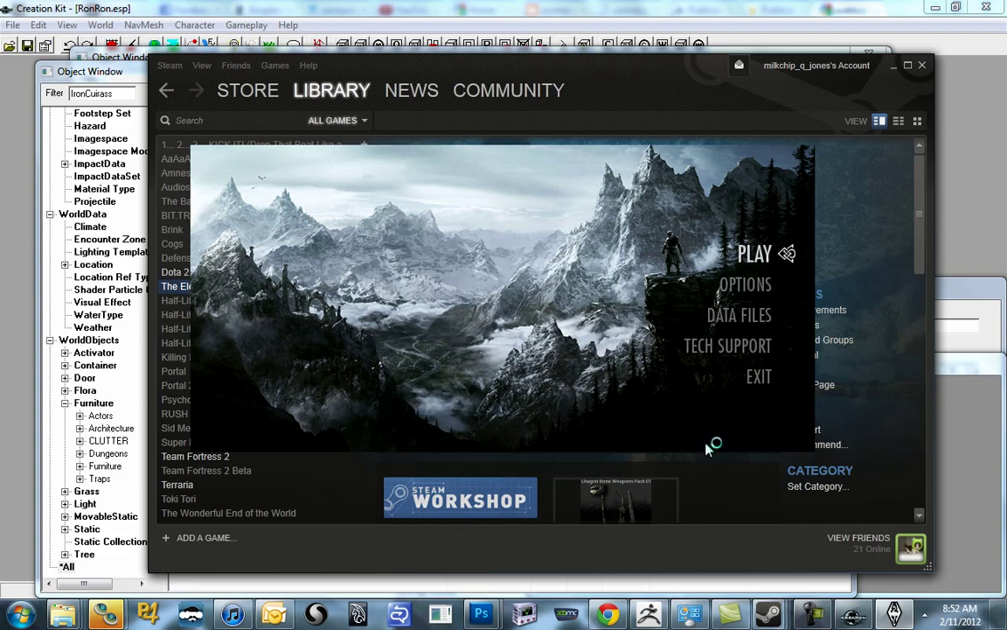
Return to the Skyrim game window, walk to the Blacksmith Forge and use it
click(50, 185)
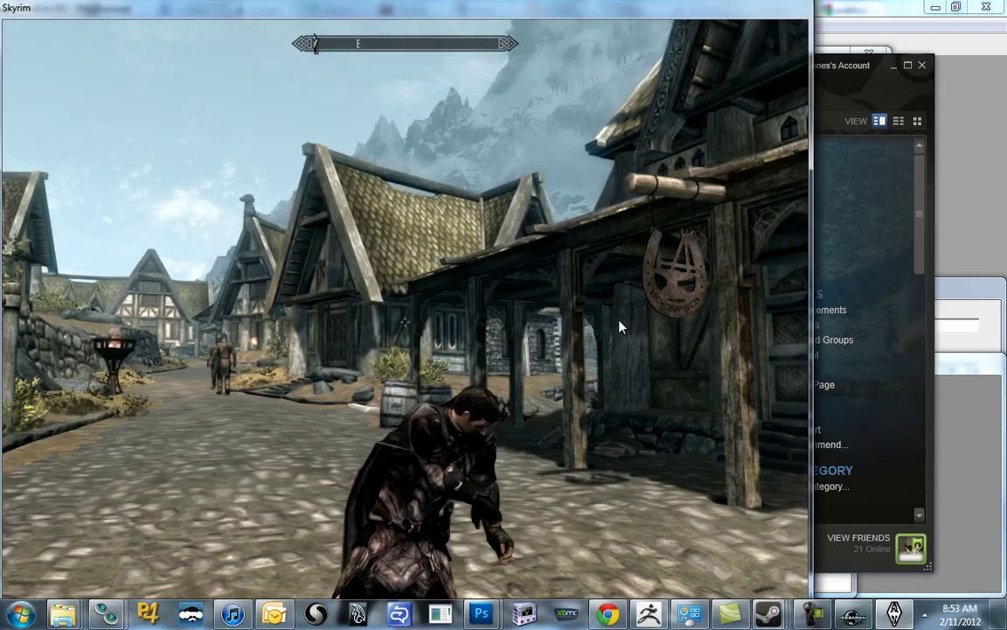
key(alt+Tab)
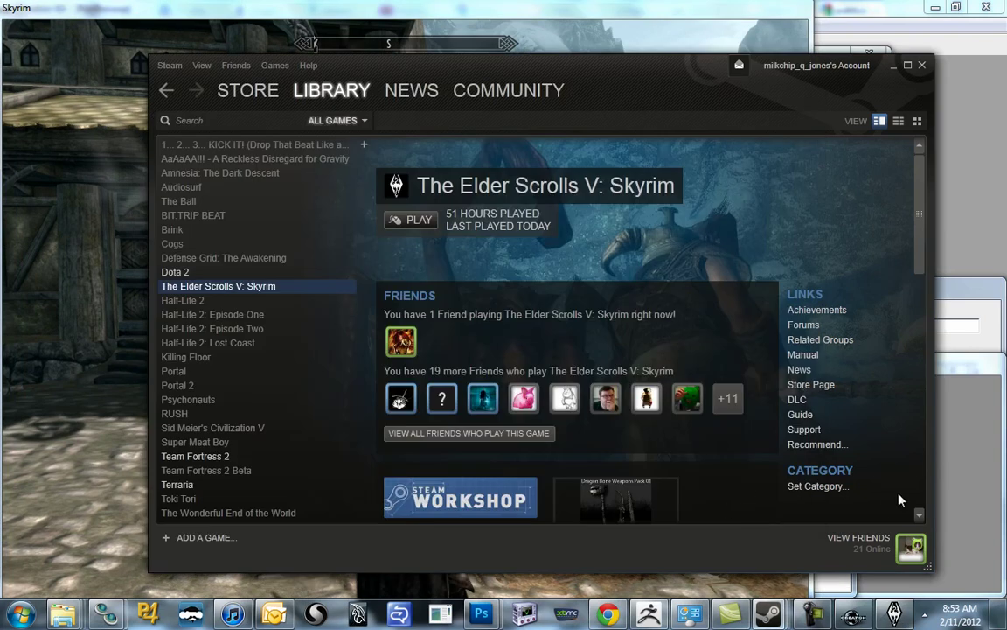
key(alt+Tab)
key(alt+Tab)
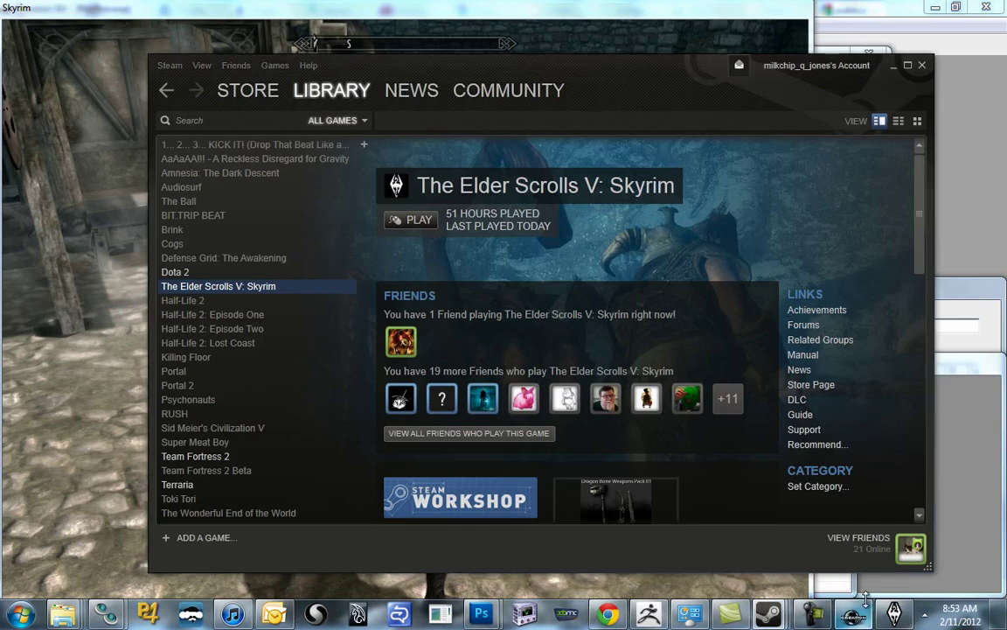
click(820, 617)
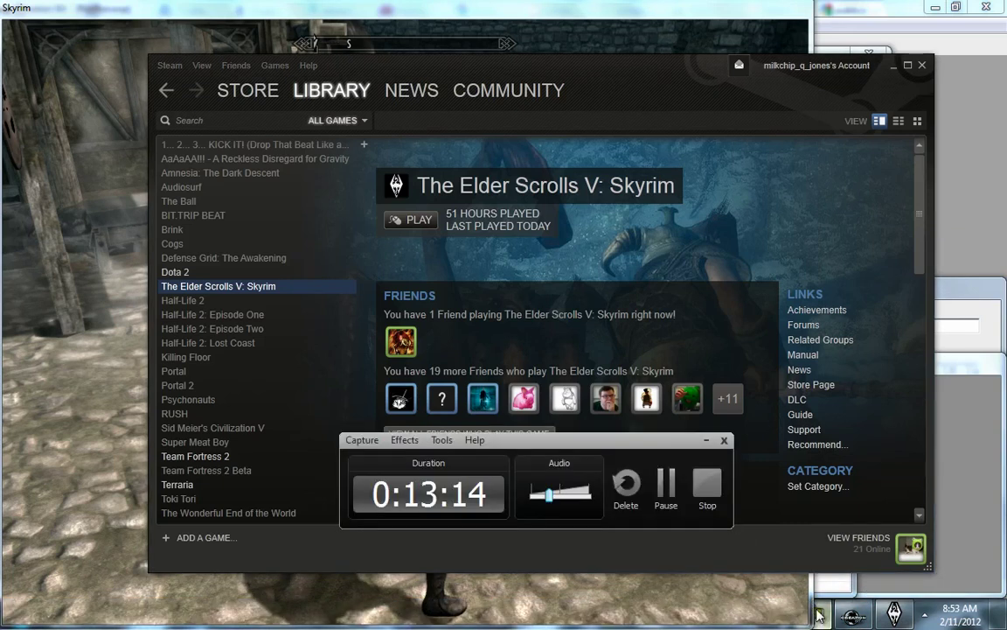
click(316, 23)
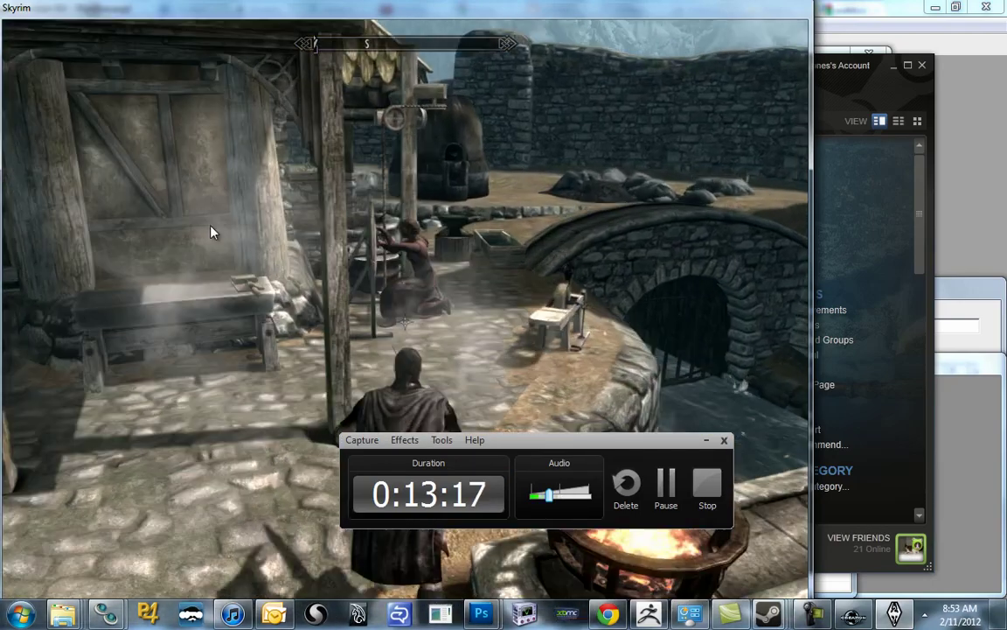
key(alt+Tab)
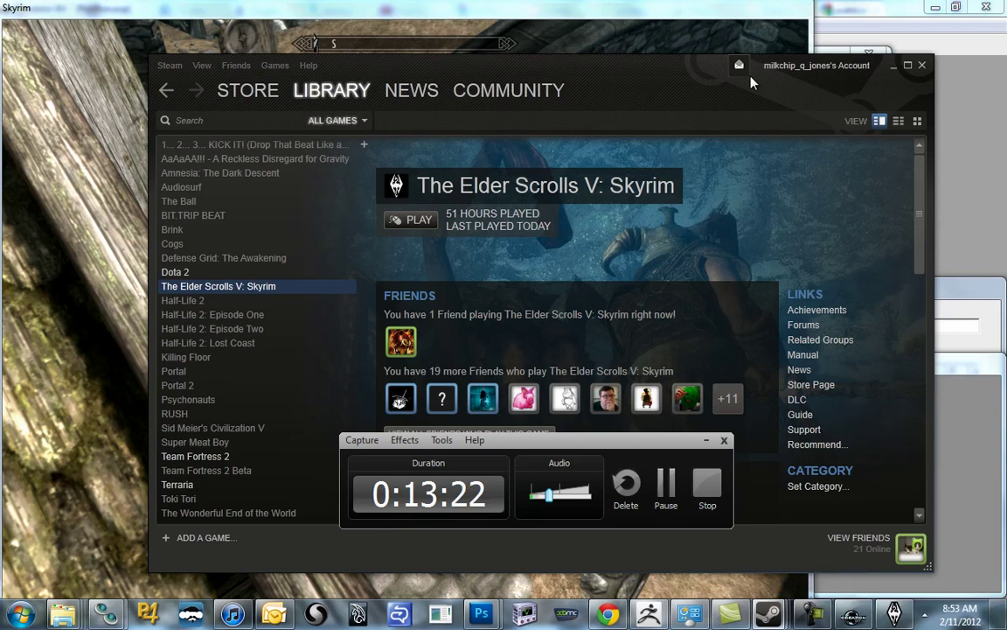
key(alt+Tab)
key(super+d)
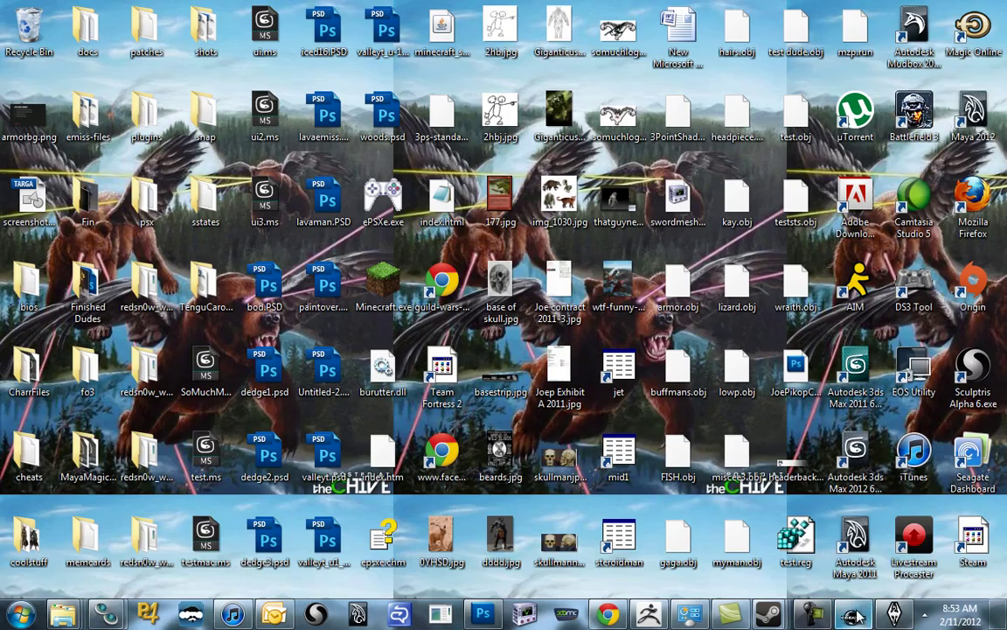
click(813, 616)
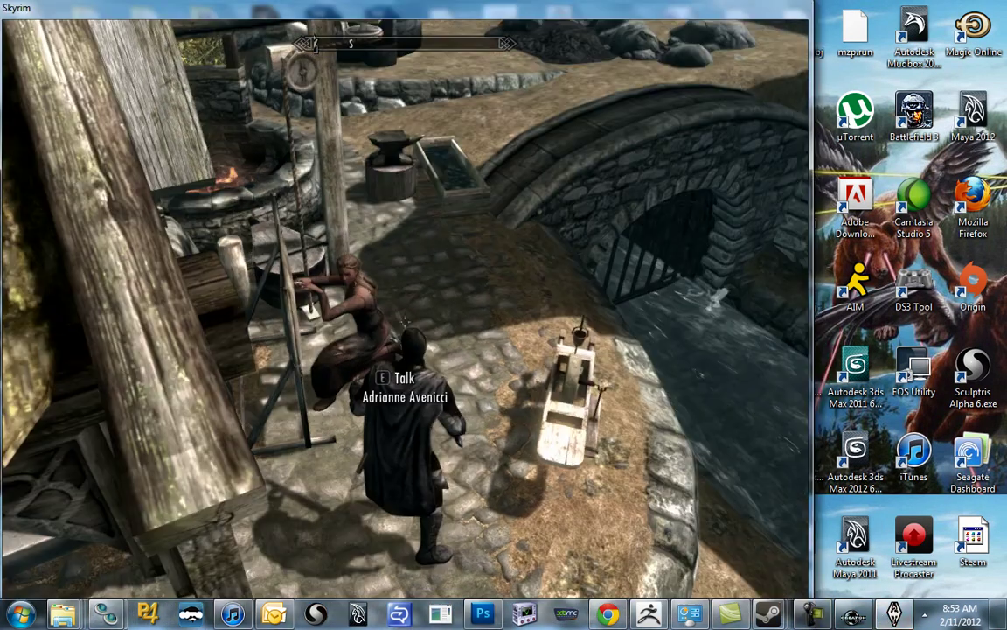
key(w)
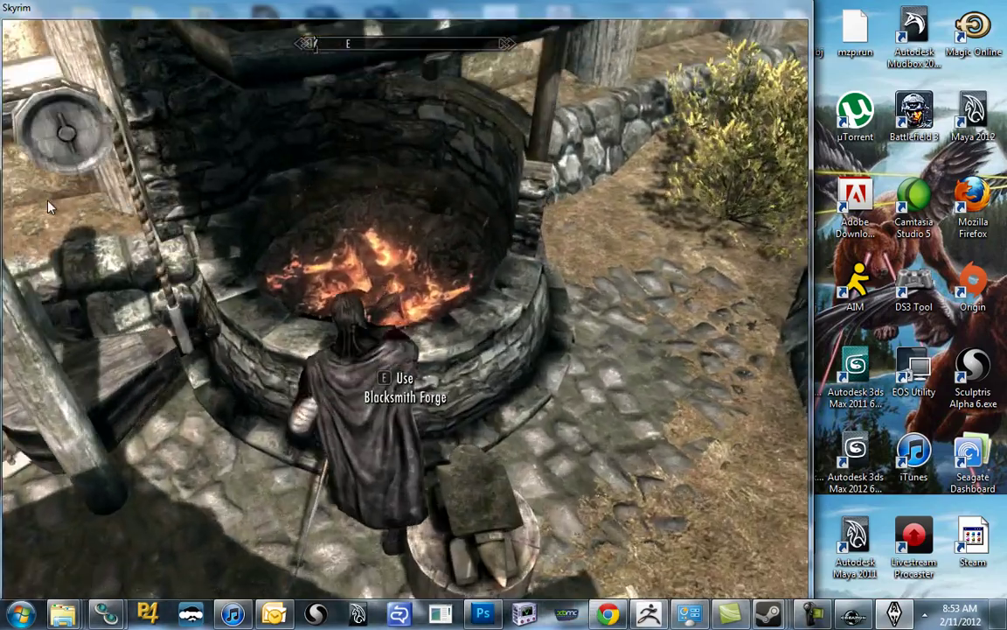
key(e)
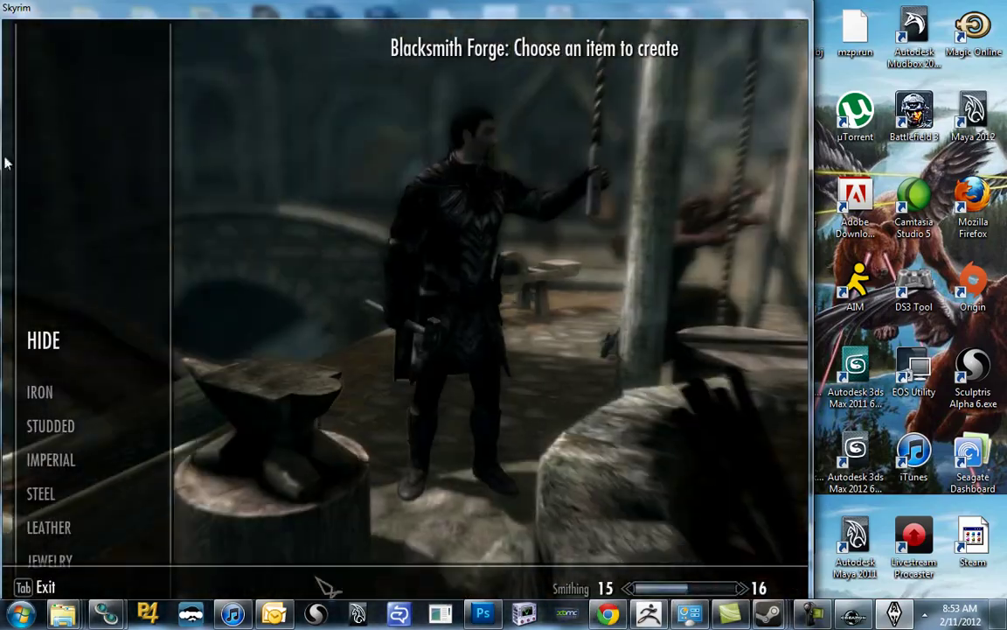
Forge Come At Me Bro! from the IRON category, then leave the forge menu
click(43, 398)
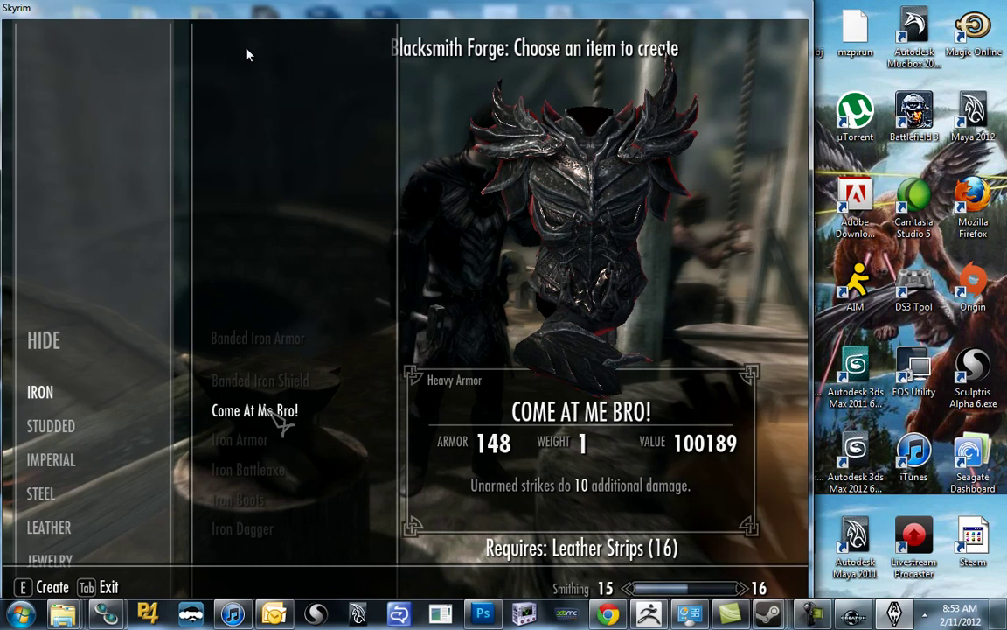
click(275, 418)
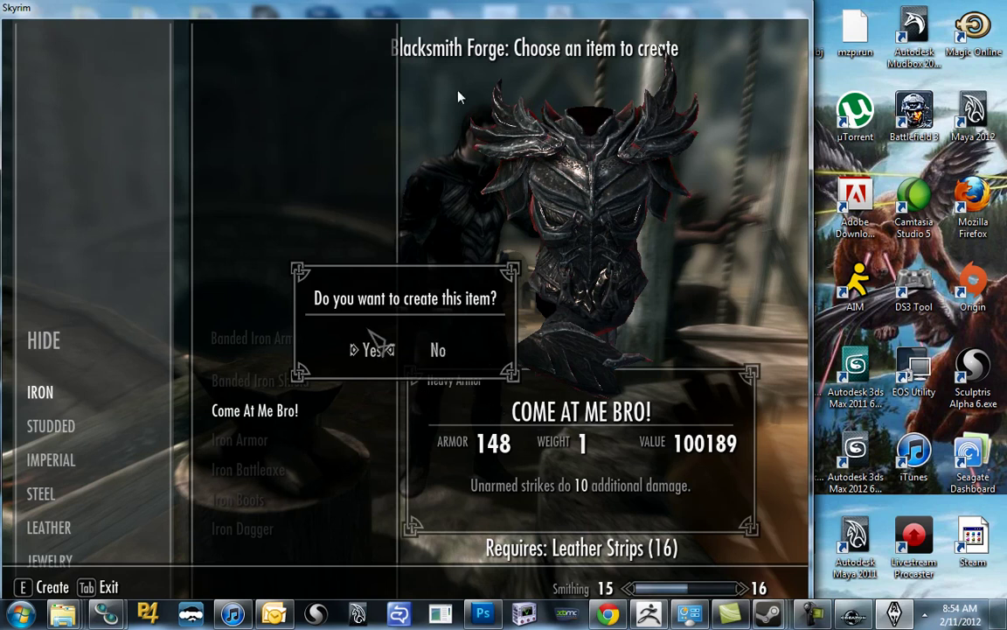
click(369, 348)
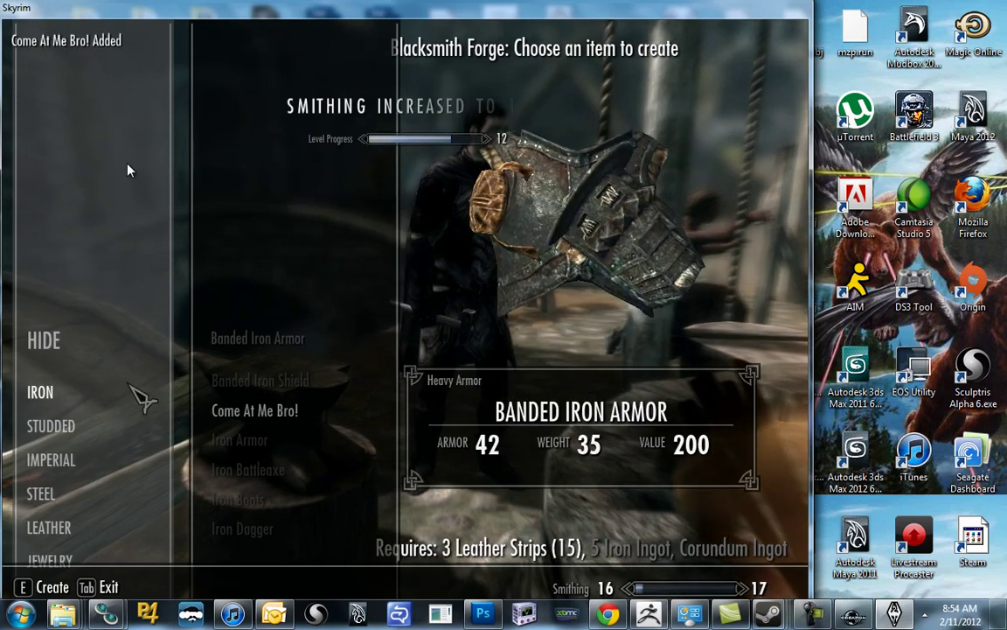
key(Tab)
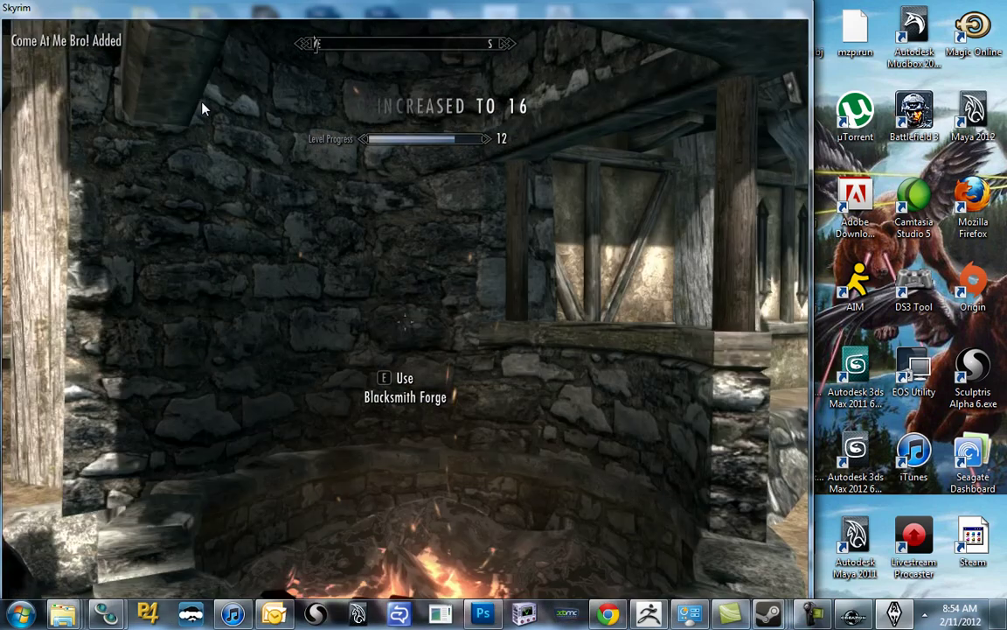
Equip the Come At Me Bro! armor from the inventory's Apparel section
key(e)
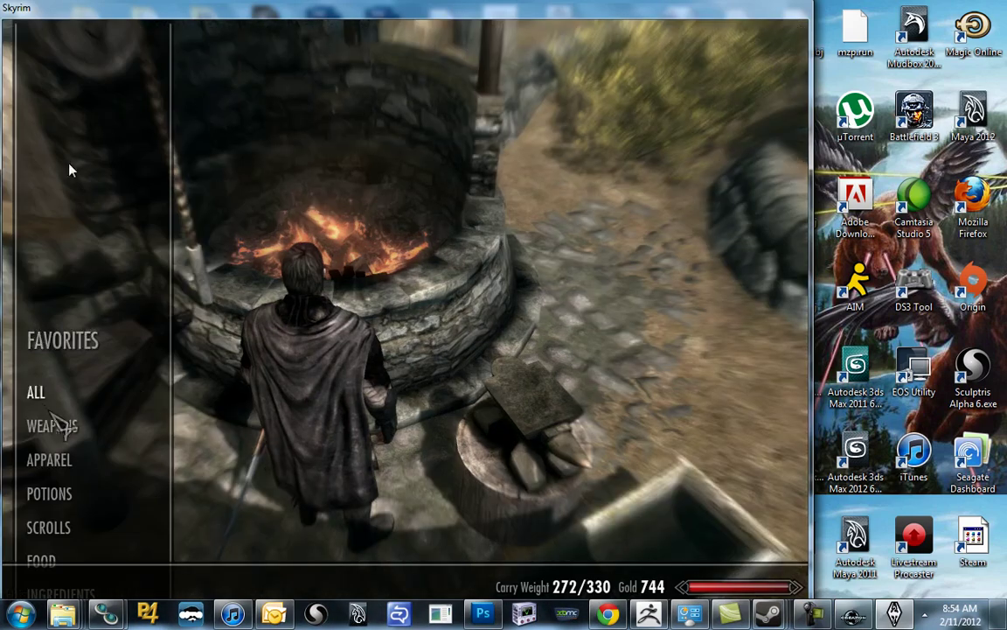
key(Tab)
key(e)
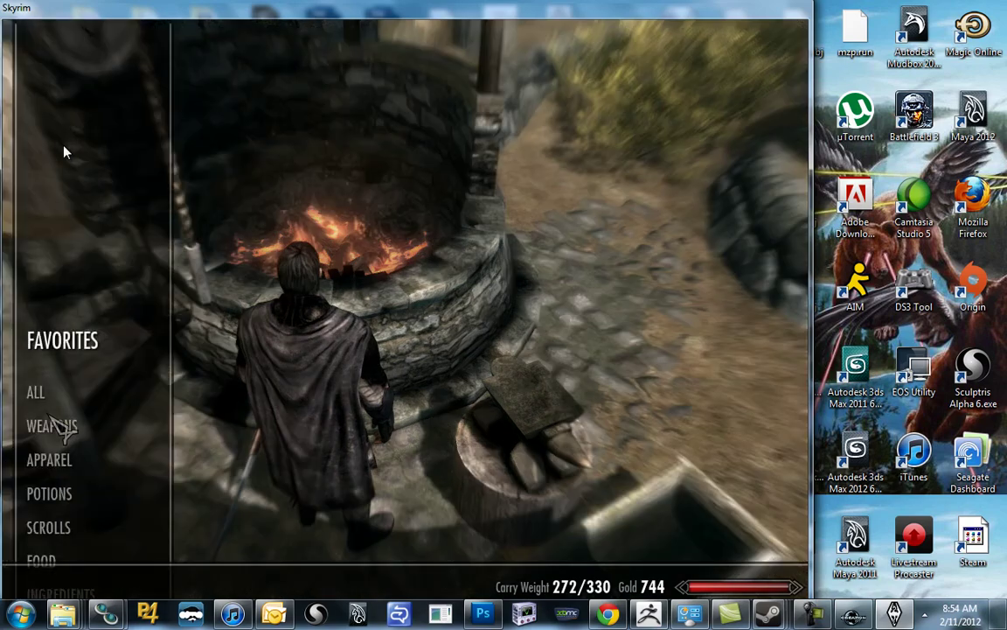
click(49, 459)
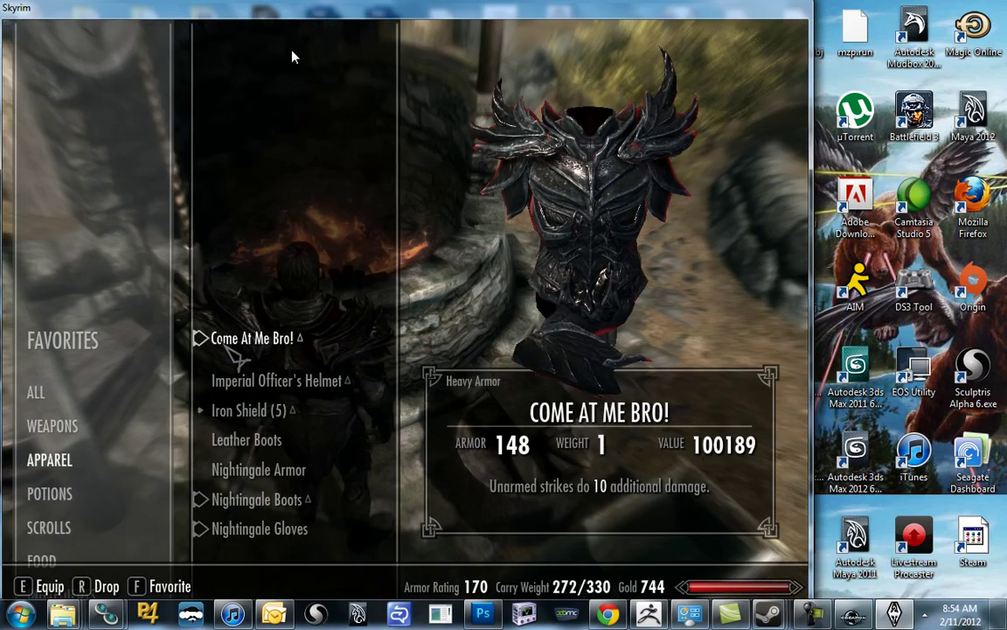
key(Tab)
Run from the smithy through the town street toward the gate with braziers
key(w)
key(w)
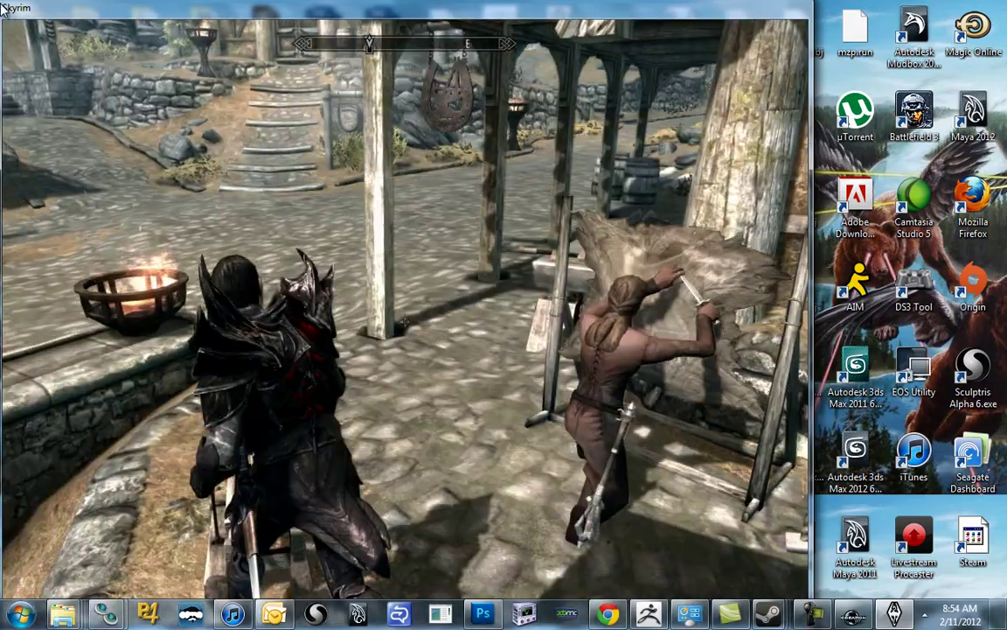
key(w)
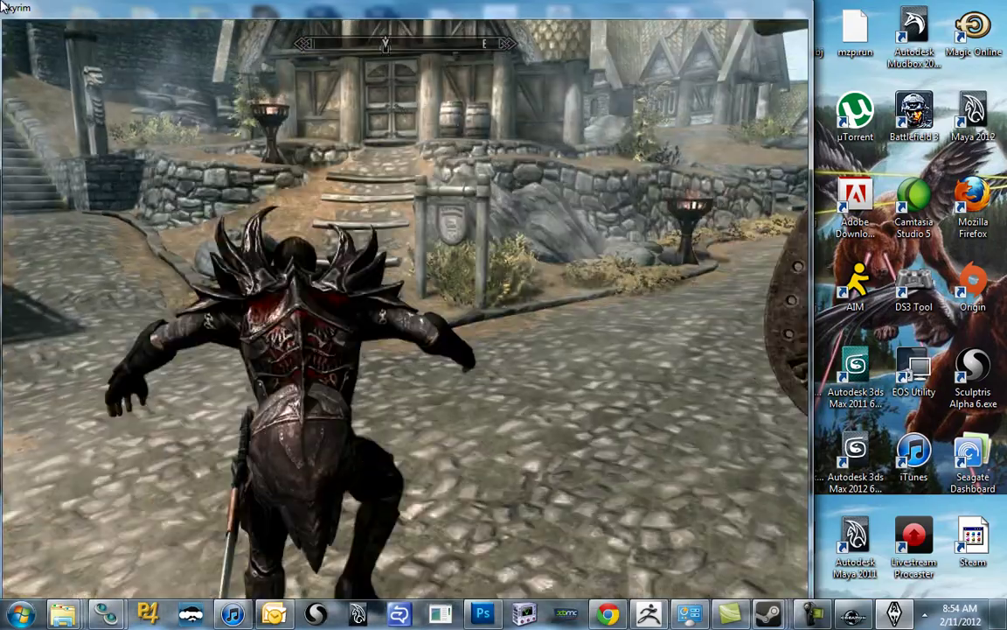
key(w)
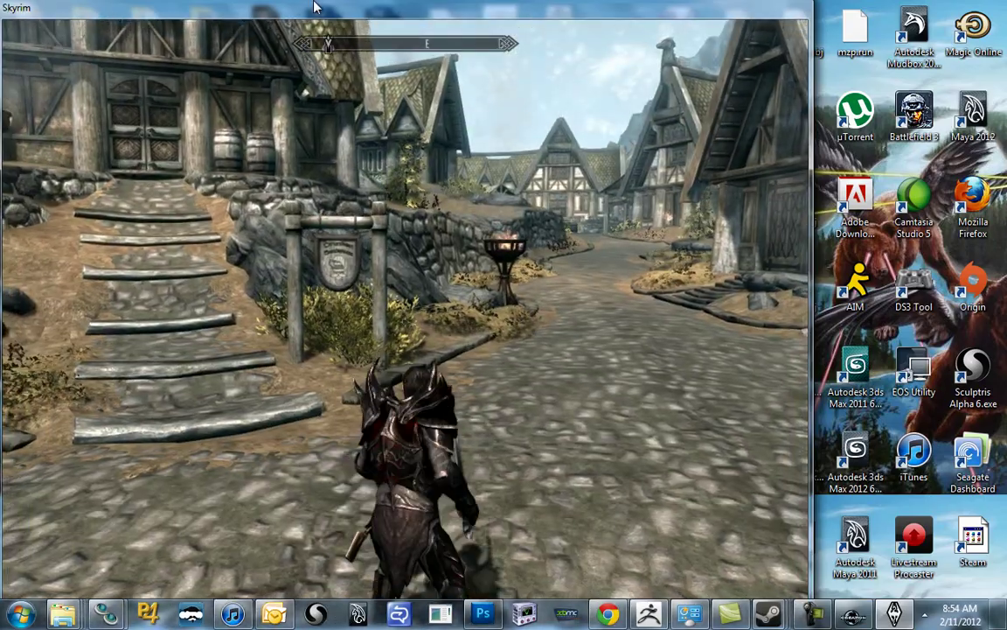
key(w)
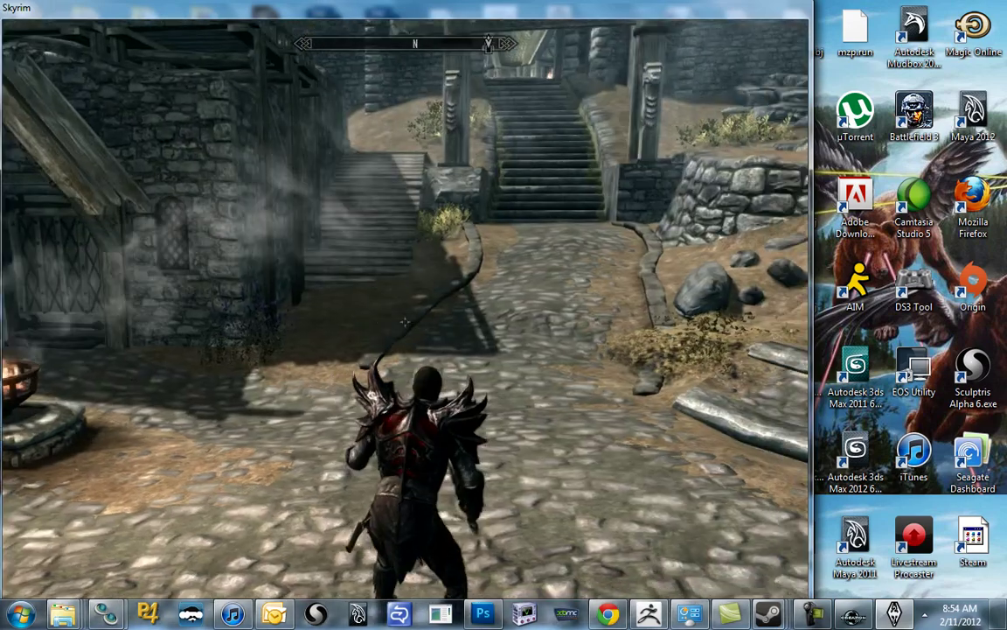
key(w)
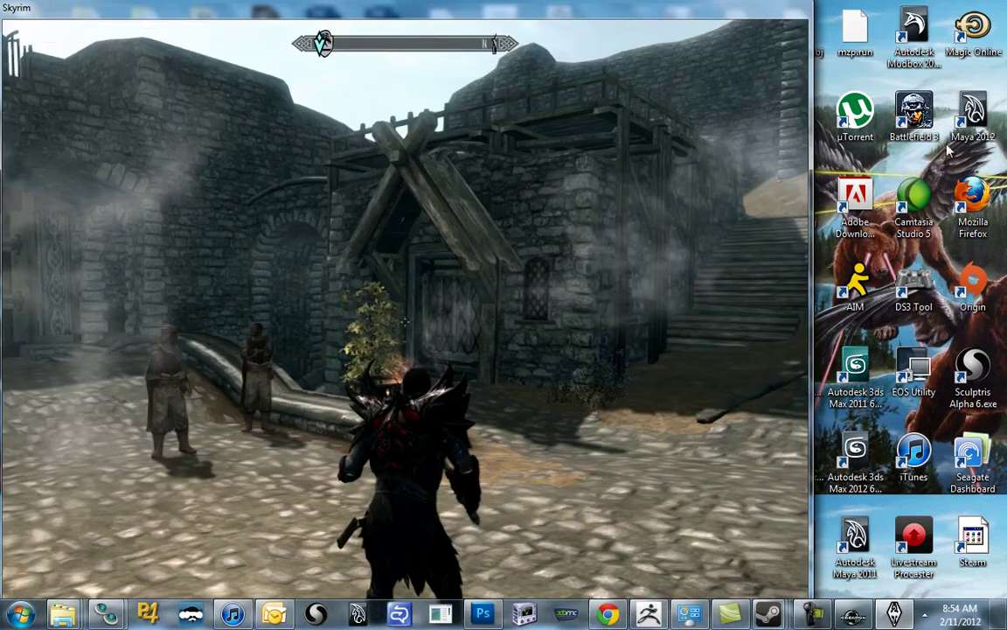